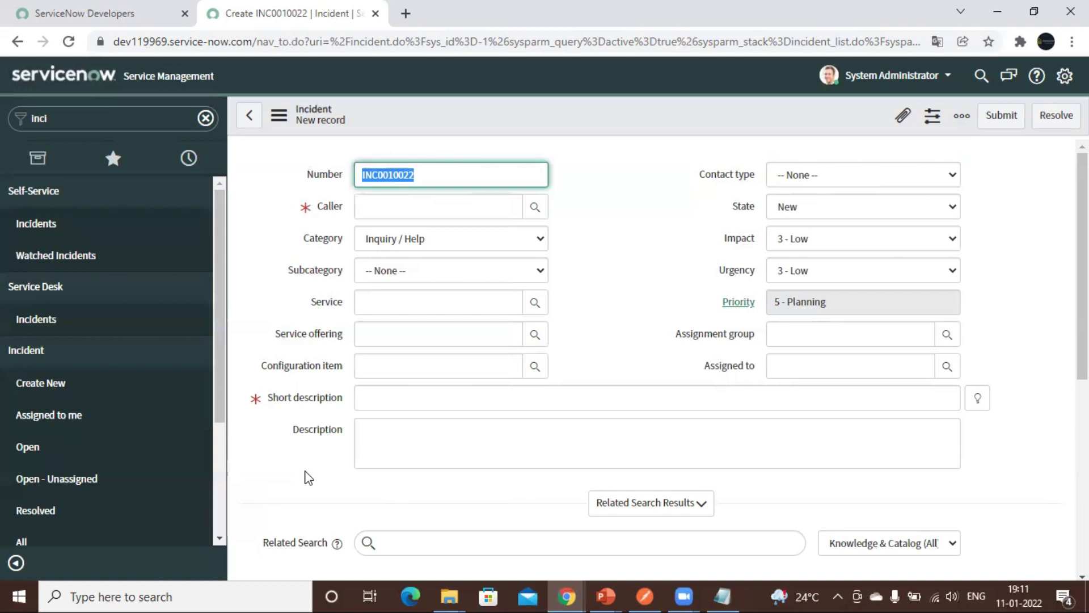
Switch to the REST_WebServices bot in Automation Anywhere and search its actions for "rest we".
{"action": "left_click", "coordinate": [565, 595]}
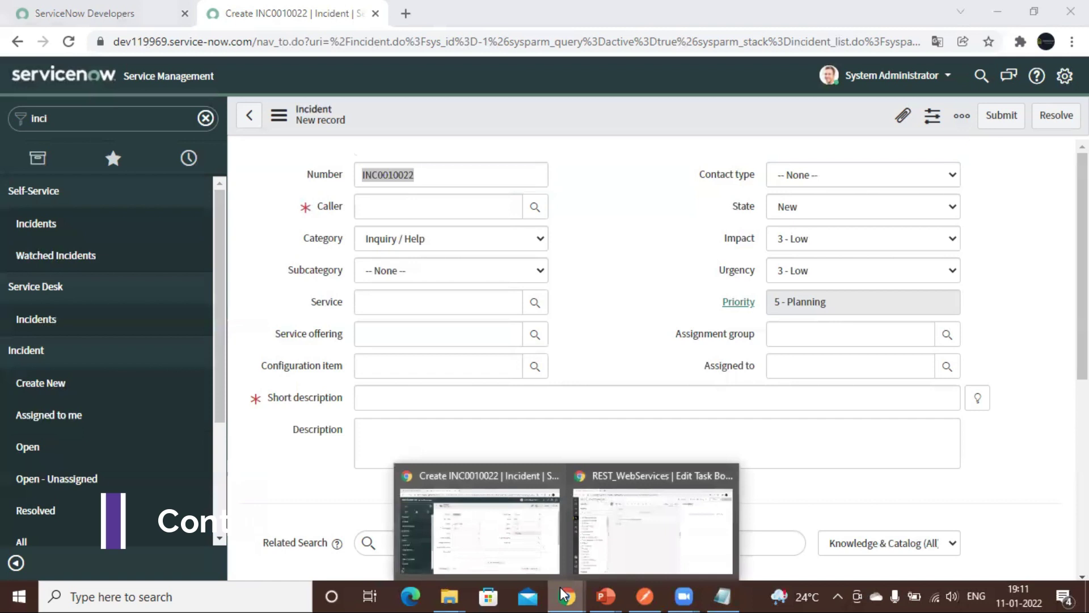
{"action": "left_click", "coordinate": [670, 544]}
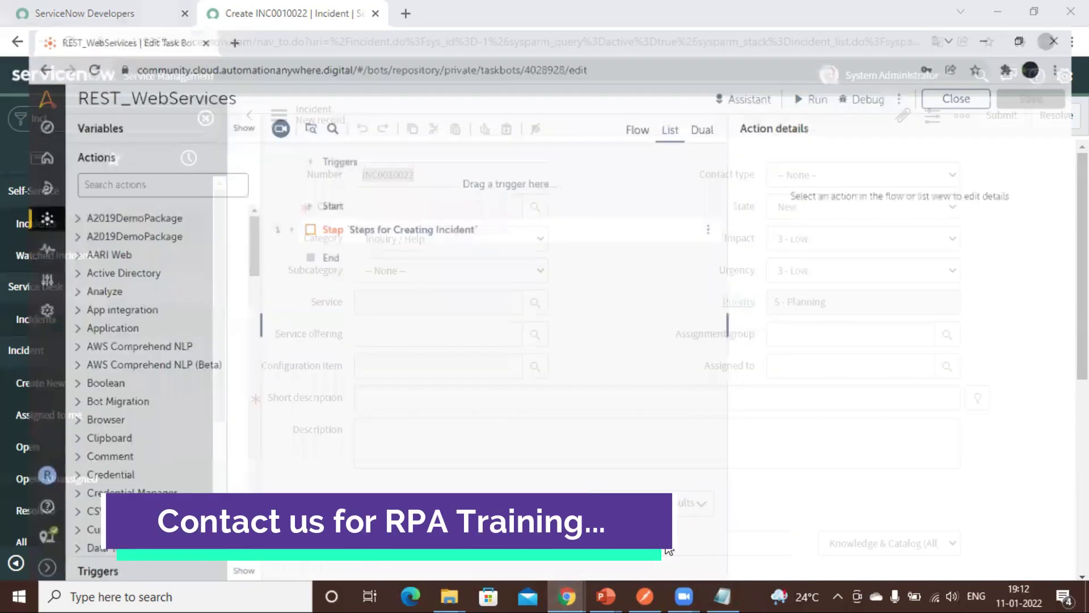
{"action": "left_click", "coordinate": [155, 160]}
{"action": "type", "text": "rest we"}
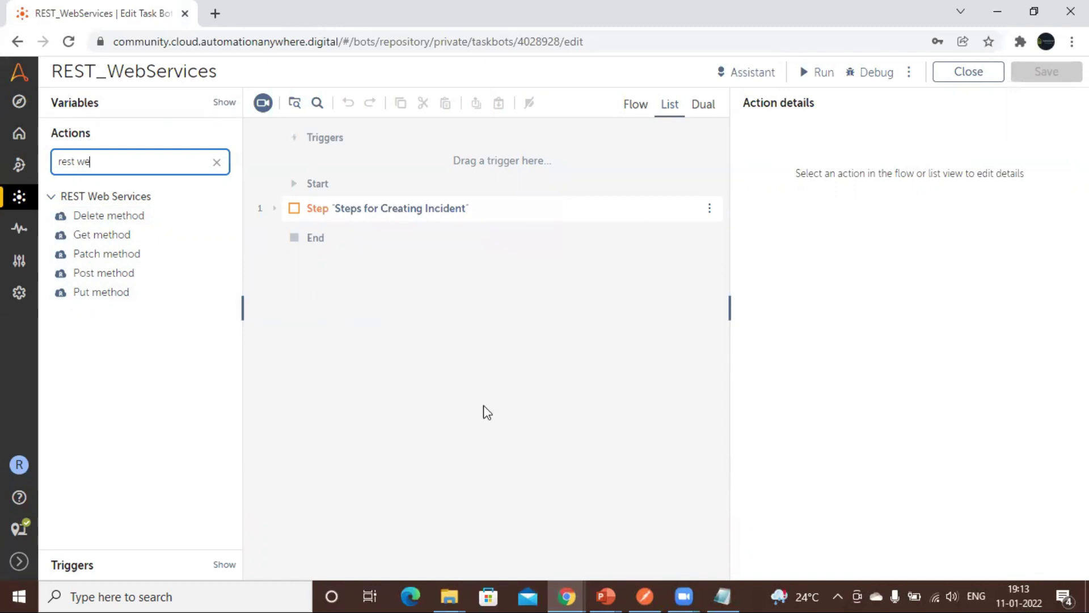
Check the new incident form in ServiceNow, then return to the REST_WebServices bot and run it with "Steps for Creating Incident" expanded.
{"action": "mouse_move", "coordinate": [565, 594]}
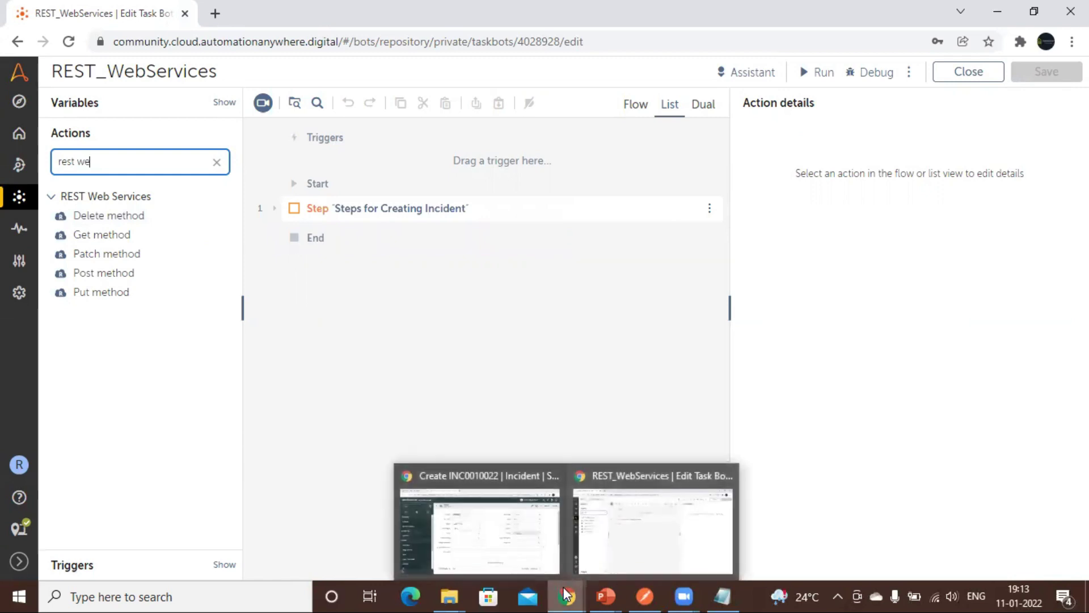
{"action": "left_click", "coordinate": [515, 553]}
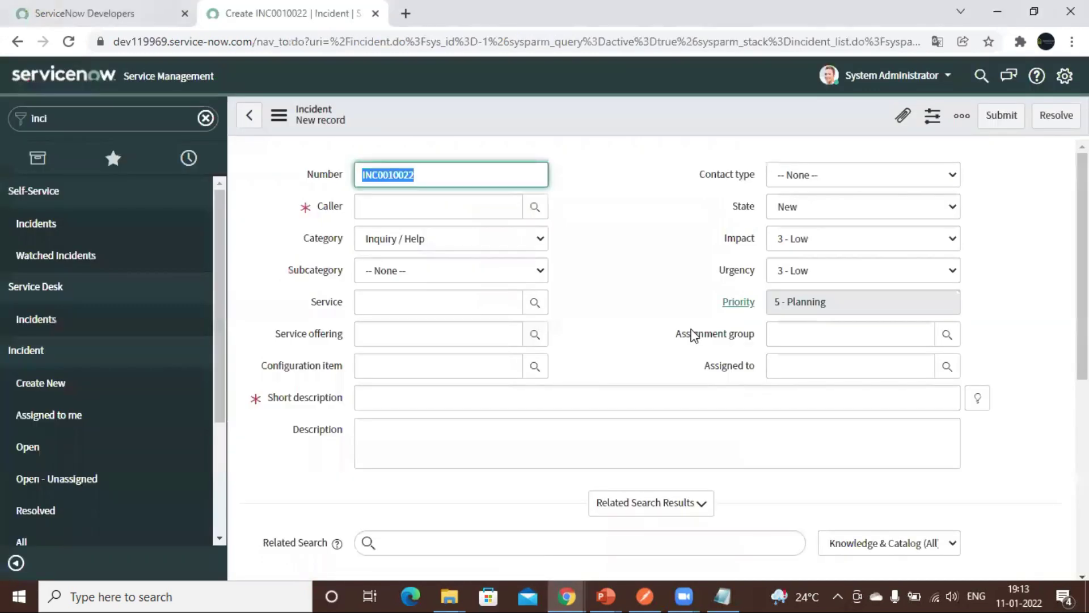
{"action": "key", "text": "alt+Tab"}
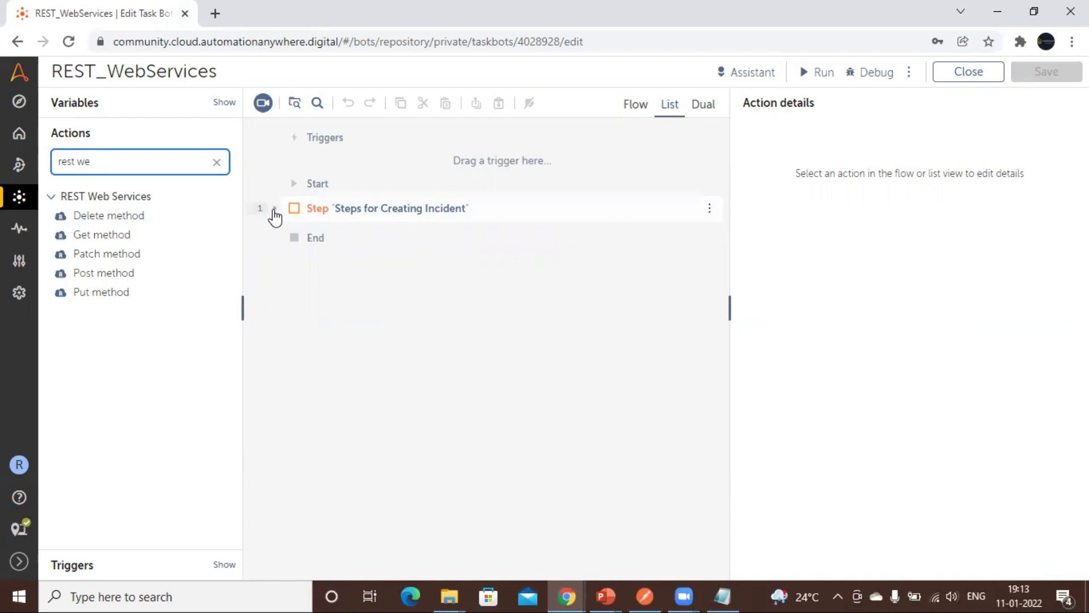
{"action": "left_click", "coordinate": [274, 209]}
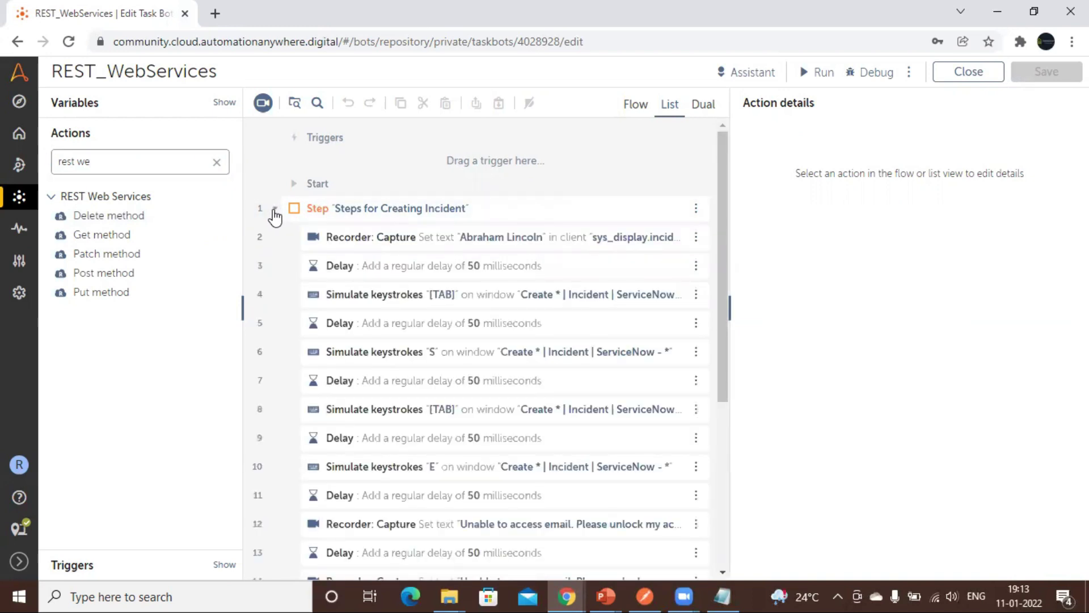
{"action": "left_click", "coordinate": [824, 74]}
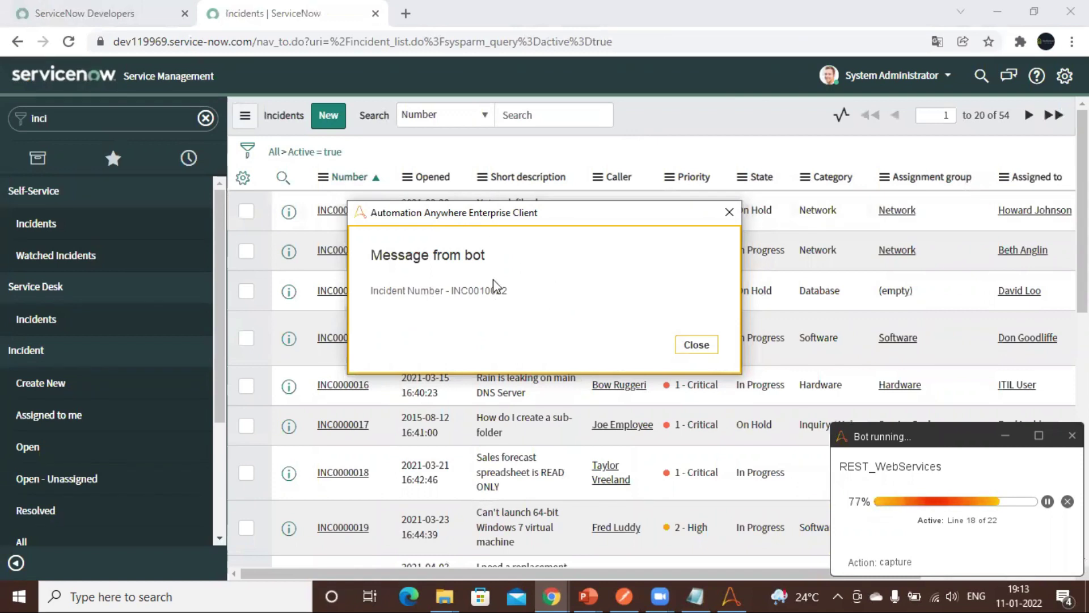
Copy the incident number message shown by the bot into Notepad, closing the message.
{"action": "triple_click", "coordinate": [469, 296]}
{"action": "key", "text": "ctrl+c"}
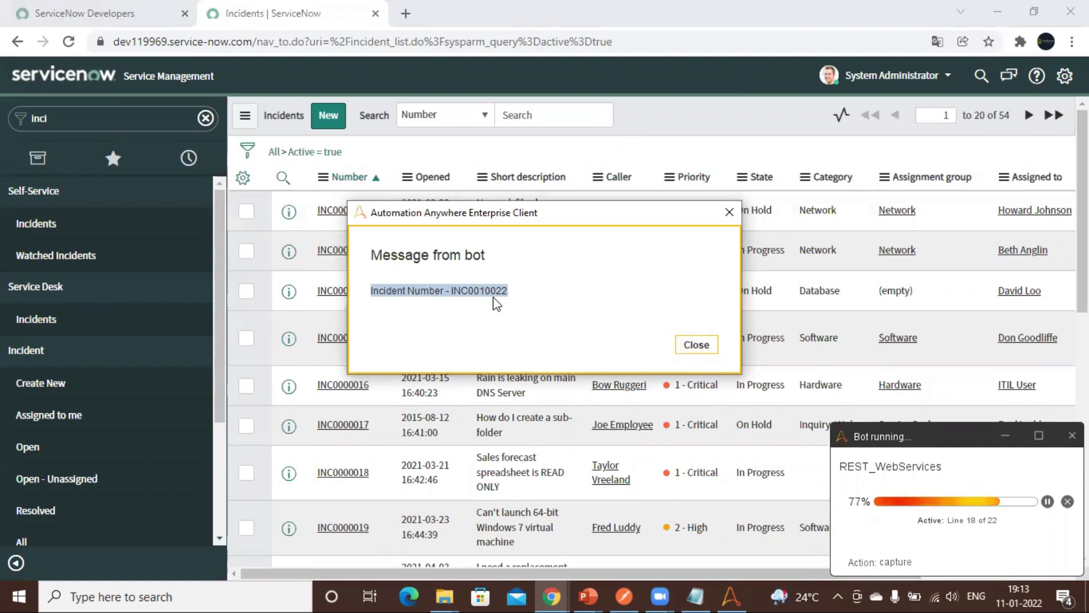
{"action": "left_click", "coordinate": [510, 301]}
{"action": "left_click", "coordinate": [696, 343]}
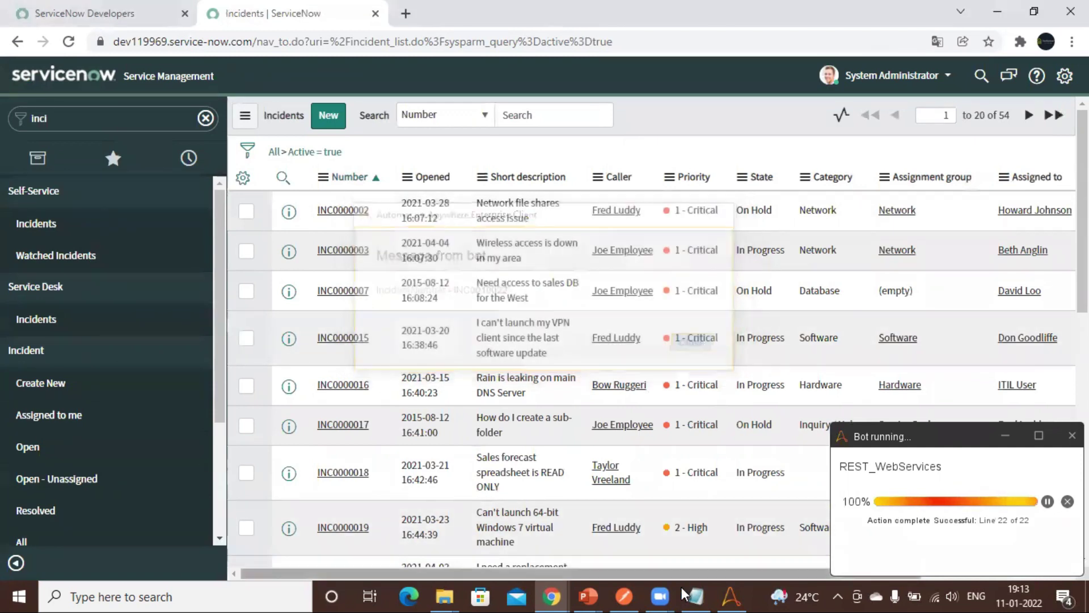
{"action": "left_click", "coordinate": [695, 596]}
{"action": "key", "text": "ctrl+v"}
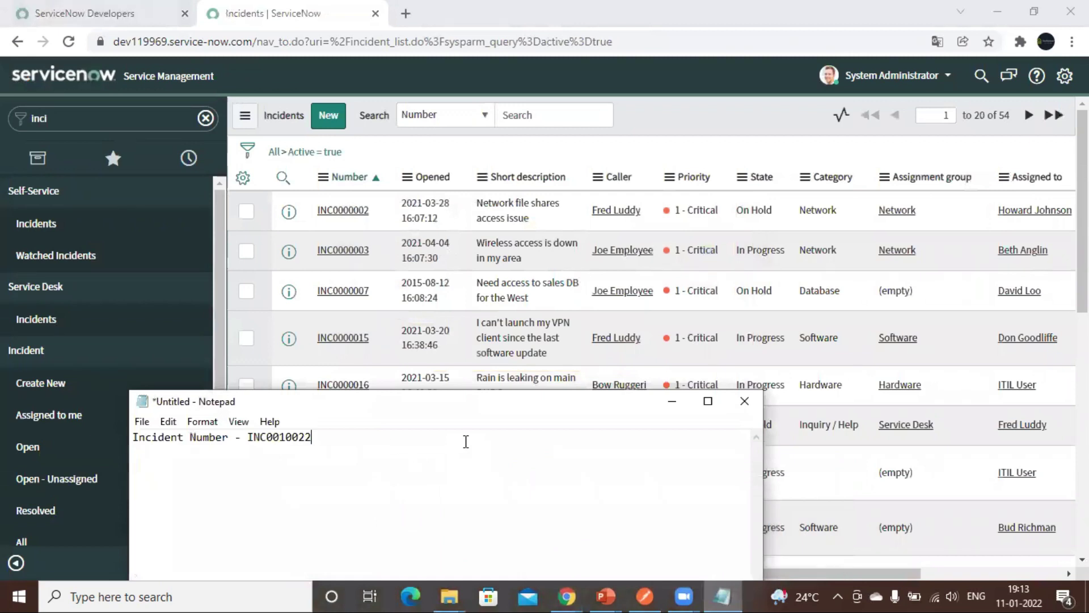
Search the ServiceNow incidents list for the incident number copied from Notepad and open its caller's user record.
{"action": "double_click", "coordinate": [285, 436]}
{"action": "key", "text": "ctrl+c"}
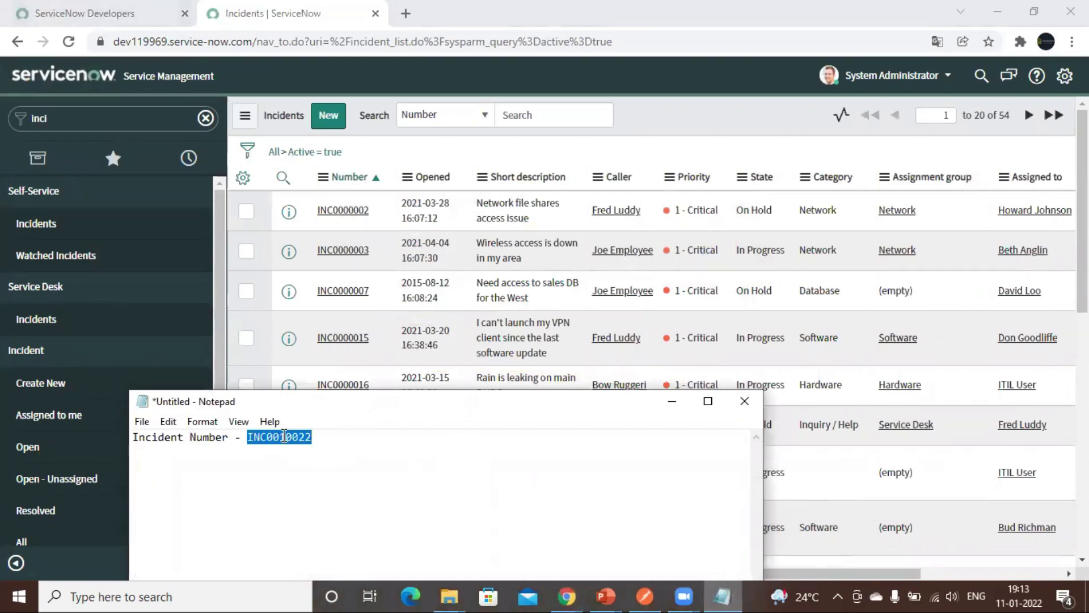
{"action": "left_click", "coordinate": [672, 401]}
{"action": "left_click", "coordinate": [562, 113]}
{"action": "key", "text": "ctrl+v"}
{"action": "key", "text": "Return"}
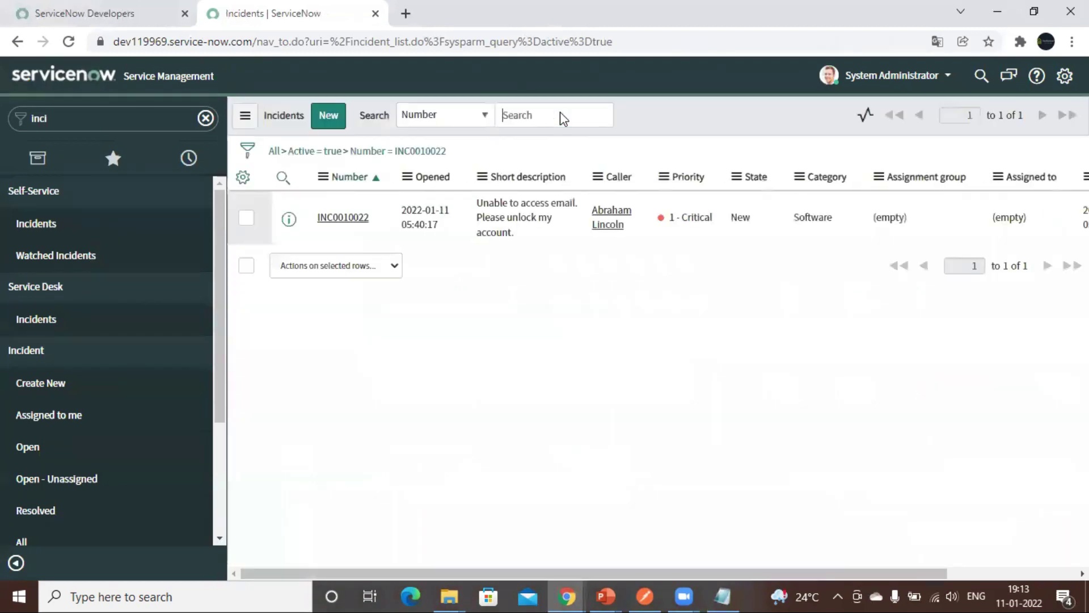
{"action": "left_click", "coordinate": [611, 250]}
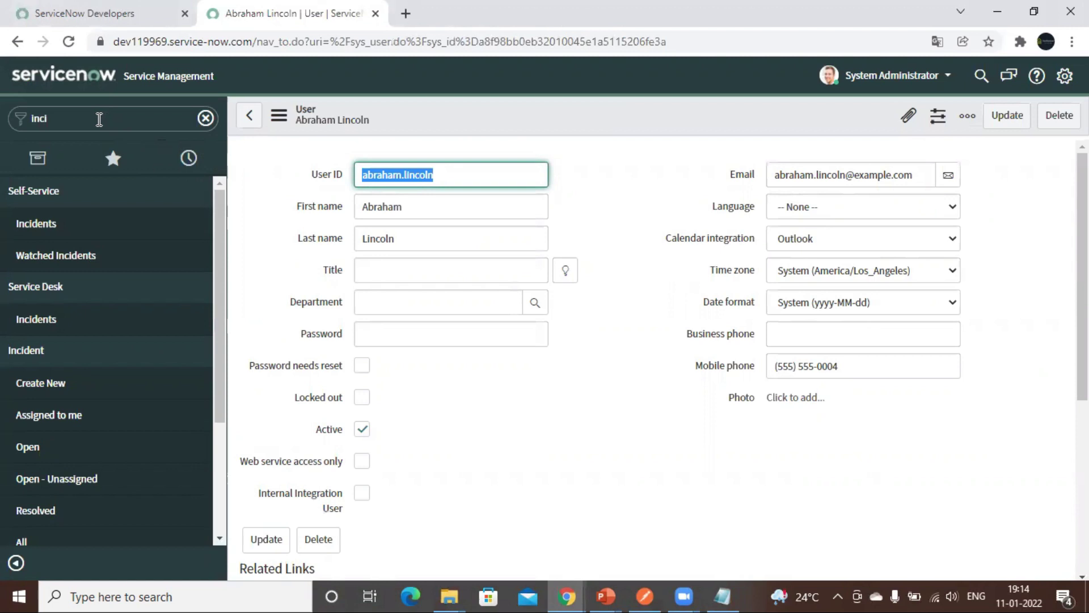
Return to the REST_WebServices bot, dismiss the run result, and disable the collapsed "Steps for Creating Incident" step.
{"action": "key", "text": "alt+Tab"}
{"action": "key", "text": "alt+Tab"}
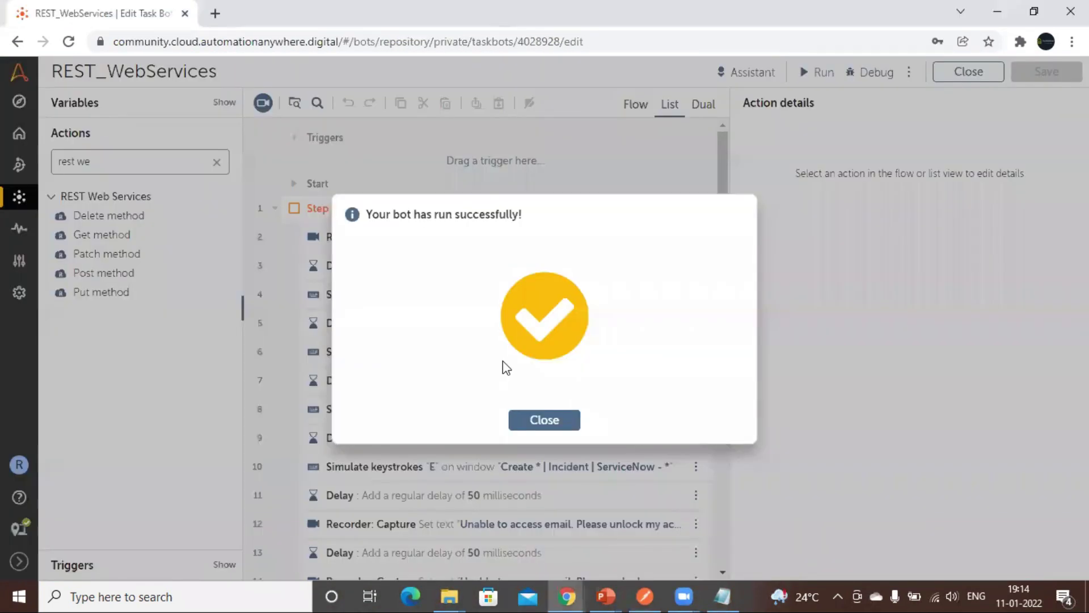
{"action": "left_click", "coordinate": [548, 421]}
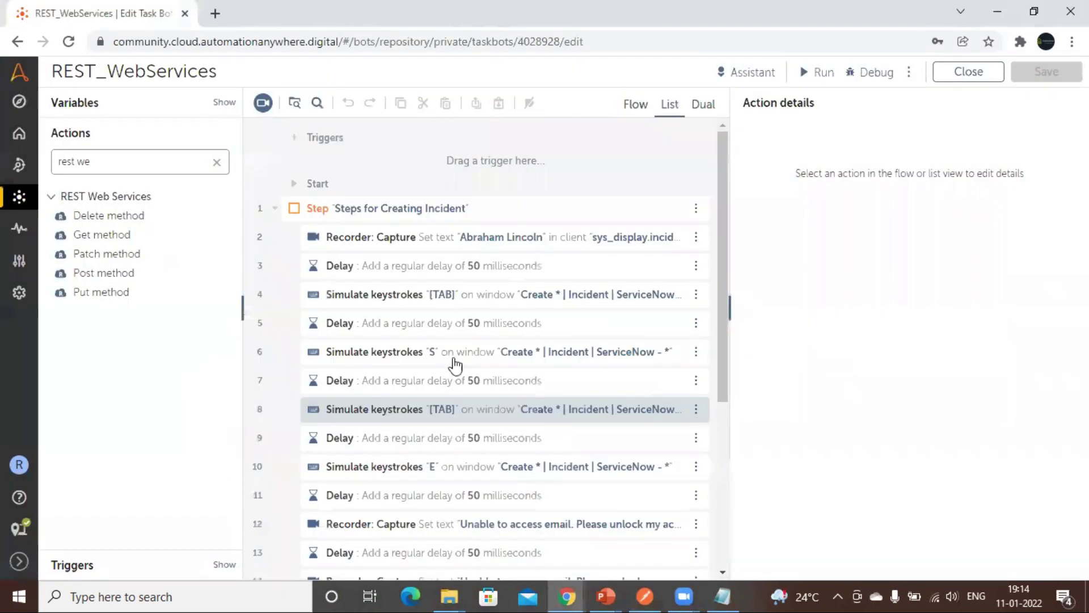
{"action": "left_click", "coordinate": [278, 210]}
{"action": "left_click", "coordinate": [707, 211]}
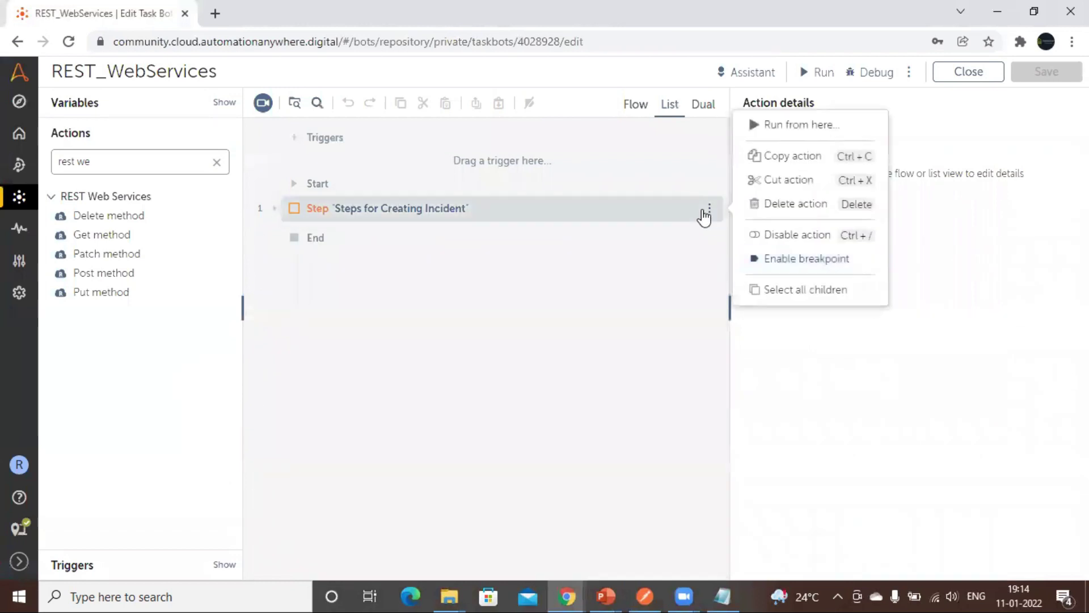
{"action": "left_click", "coordinate": [794, 235]}
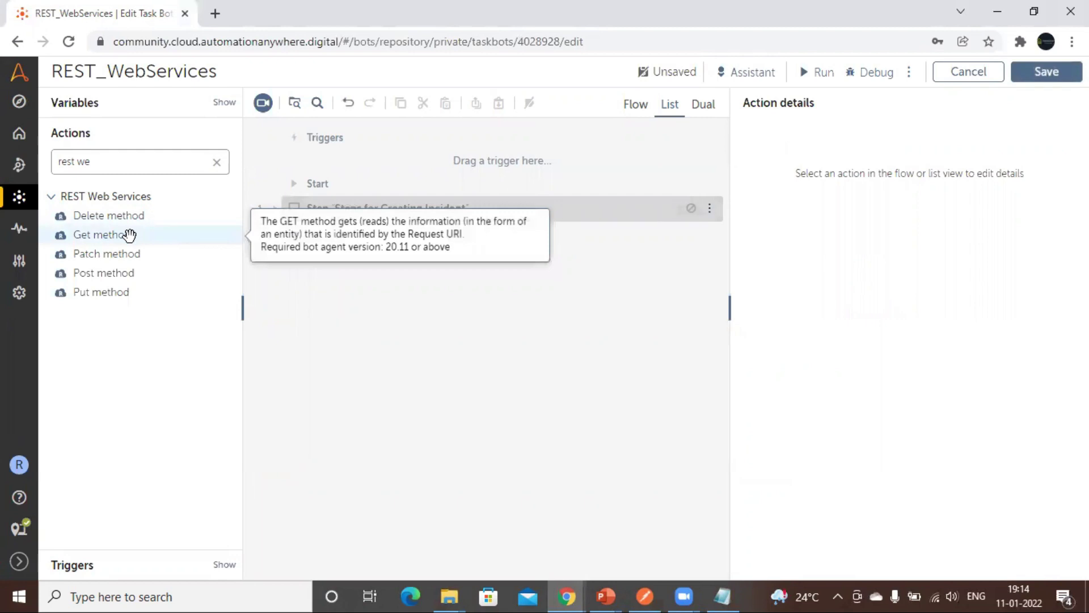
Add a REST Web Services Post method below the disabled step and set its authentication mode to Basic.
{"action": "left_click_drag", "start_coordinate": [108, 273], "coordinate": [368, 231]}
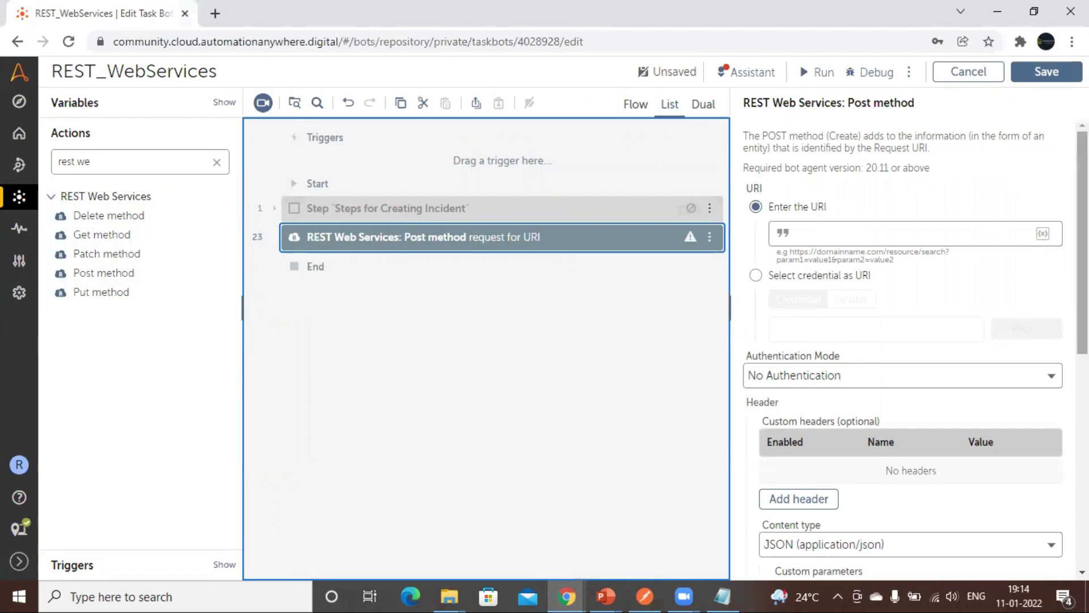
{"action": "scroll", "coordinate": [908, 341], "scroll_direction": "down", "scroll_amount": 3}
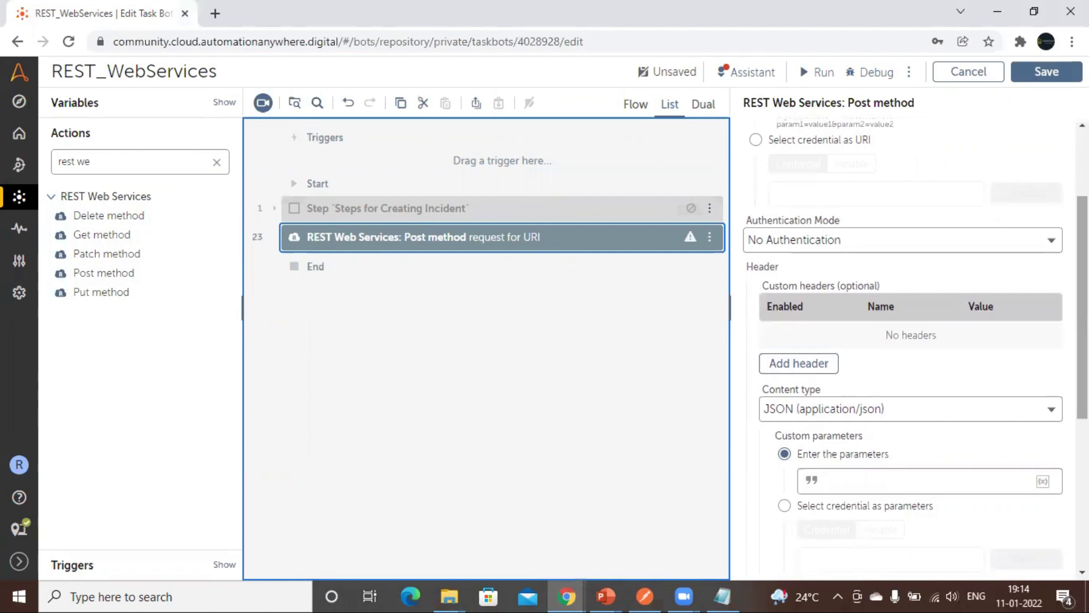
{"action": "left_click", "coordinate": [1034, 245]}
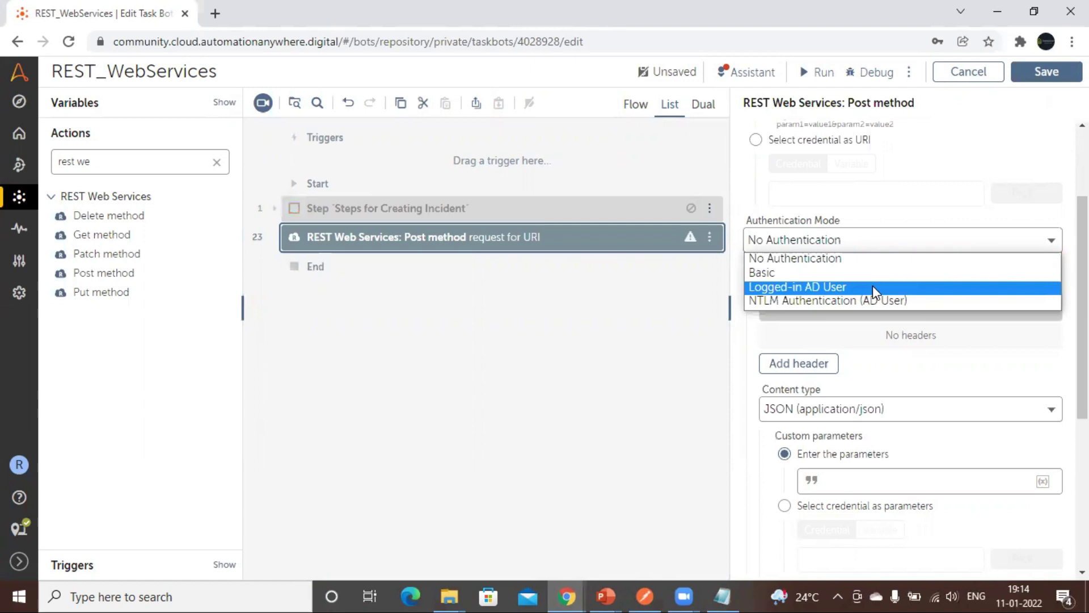
{"action": "left_click", "coordinate": [839, 275]}
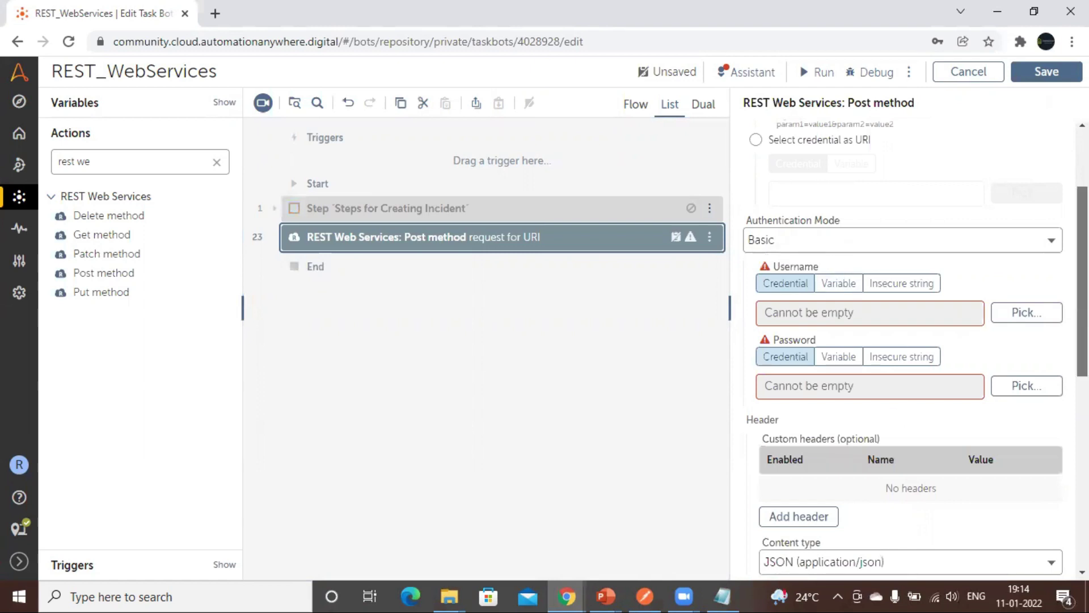
Keep the Post method's content type as JSON (application/json) and assign its output to a Dictionary variable.
{"action": "scroll", "coordinate": [895, 418], "scroll_direction": "down", "scroll_amount": 3}
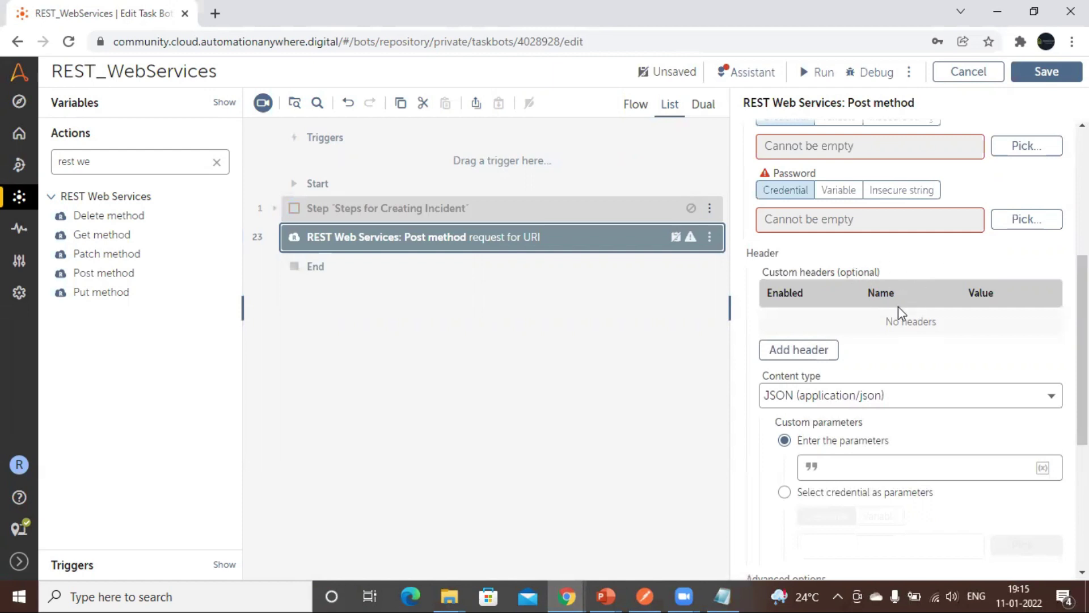
{"action": "scroll", "coordinate": [908, 341], "scroll_direction": "down", "scroll_amount": 2}
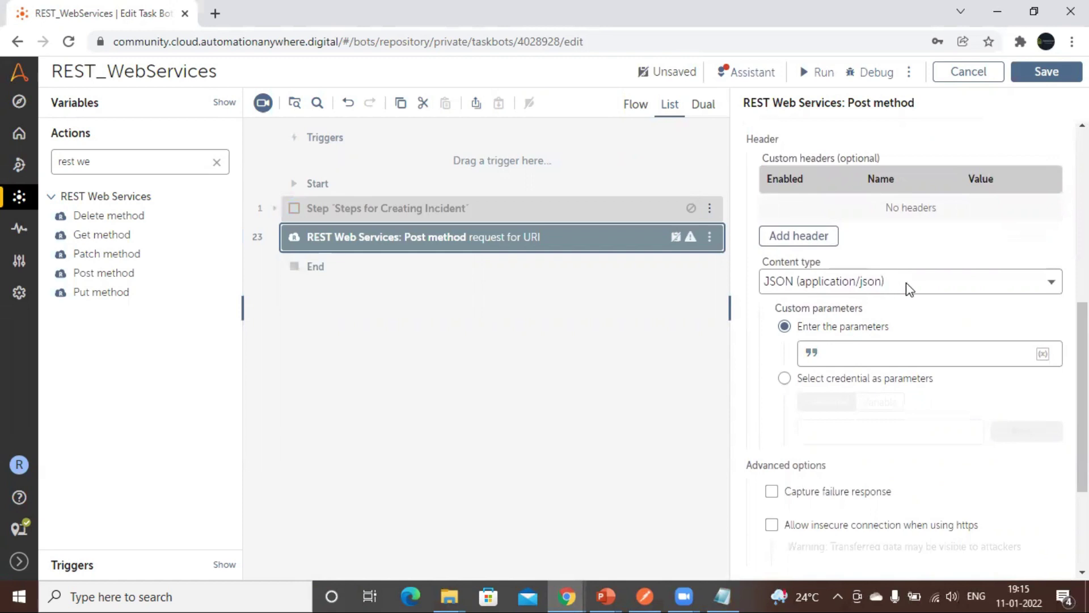
{"action": "left_click", "coordinate": [926, 283]}
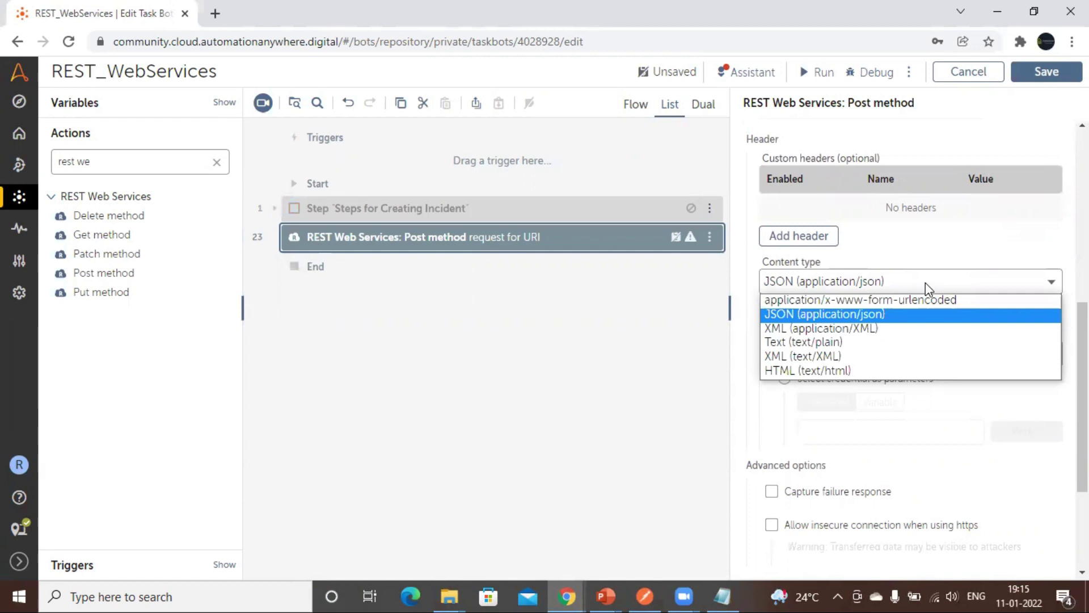
{"action": "left_click", "coordinate": [877, 316]}
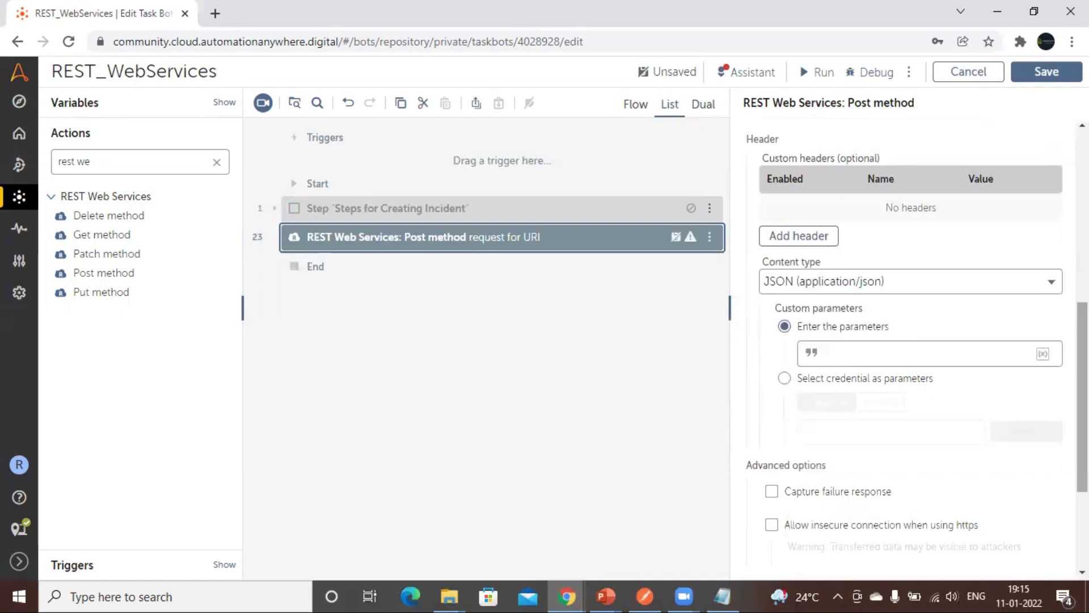
{"action": "scroll", "coordinate": [871, 358], "scroll_direction": "down", "scroll_amount": 3}
{"action": "scroll", "coordinate": [916, 349], "scroll_direction": "down", "scroll_amount": 1}
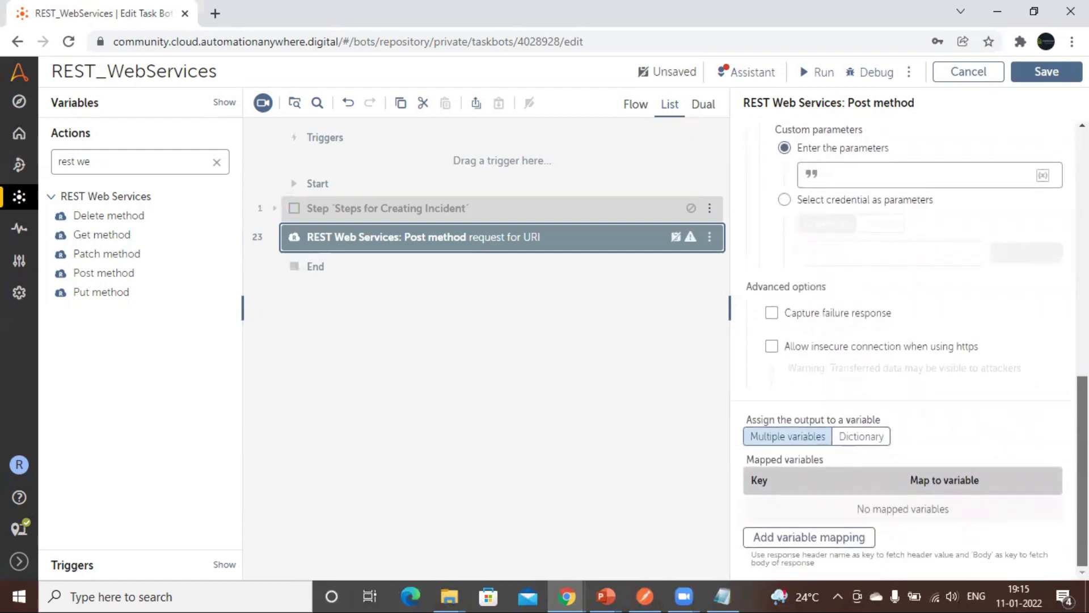
{"action": "left_click", "coordinate": [873, 443]}
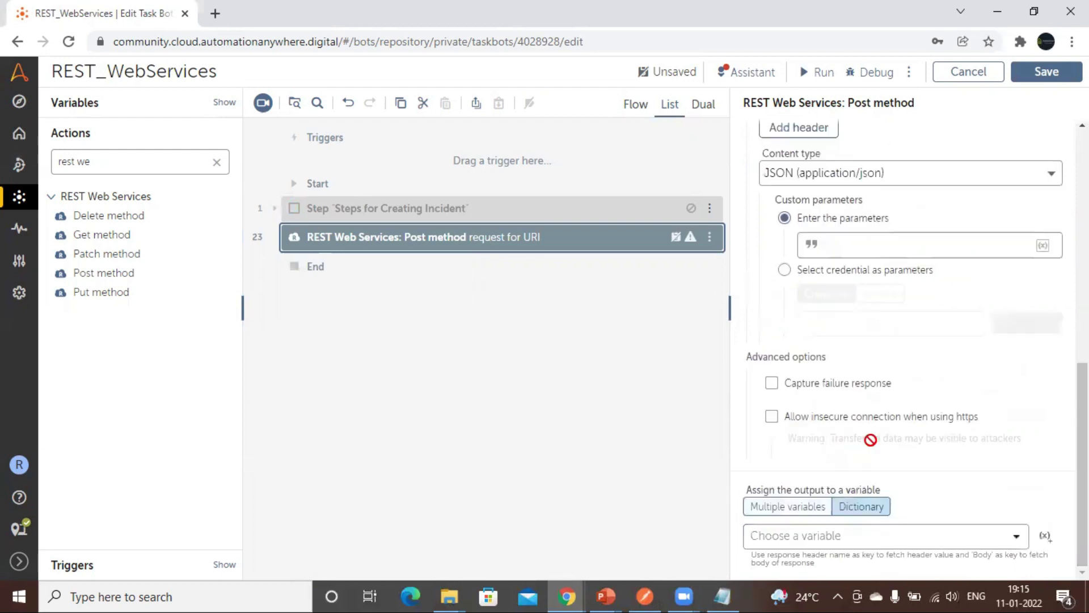
{"action": "scroll", "coordinate": [908, 341], "scroll_direction": "up", "scroll_amount": 6}
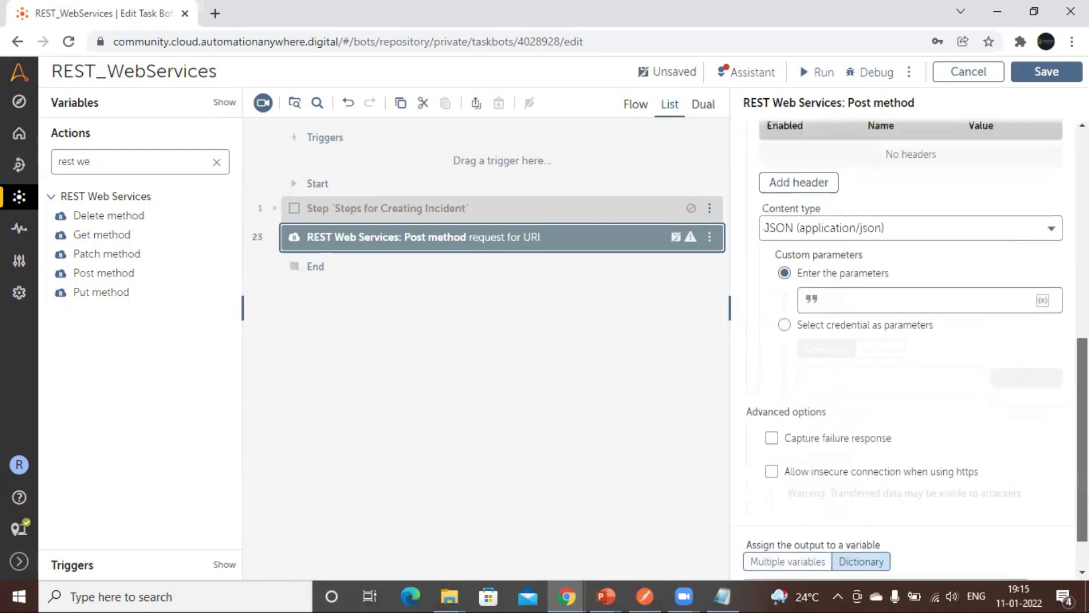
Switch to ServiceNow, filter the navigator by "rest", and open the Create a record (POST) request in REST API Explorer.
{"action": "key", "text": "alt+Tab"}
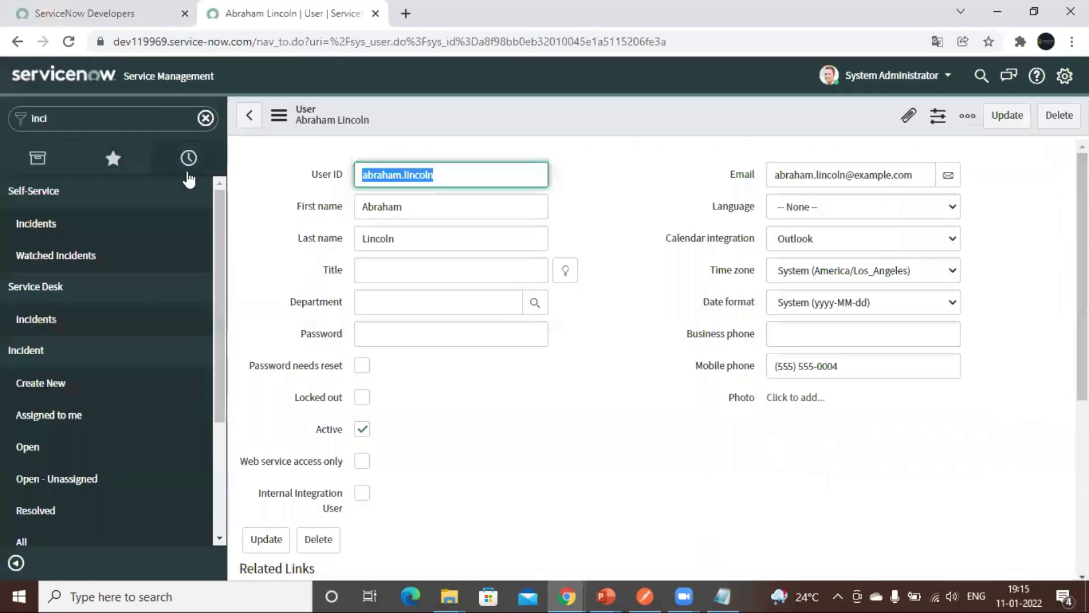
{"action": "left_click", "coordinate": [76, 79]}
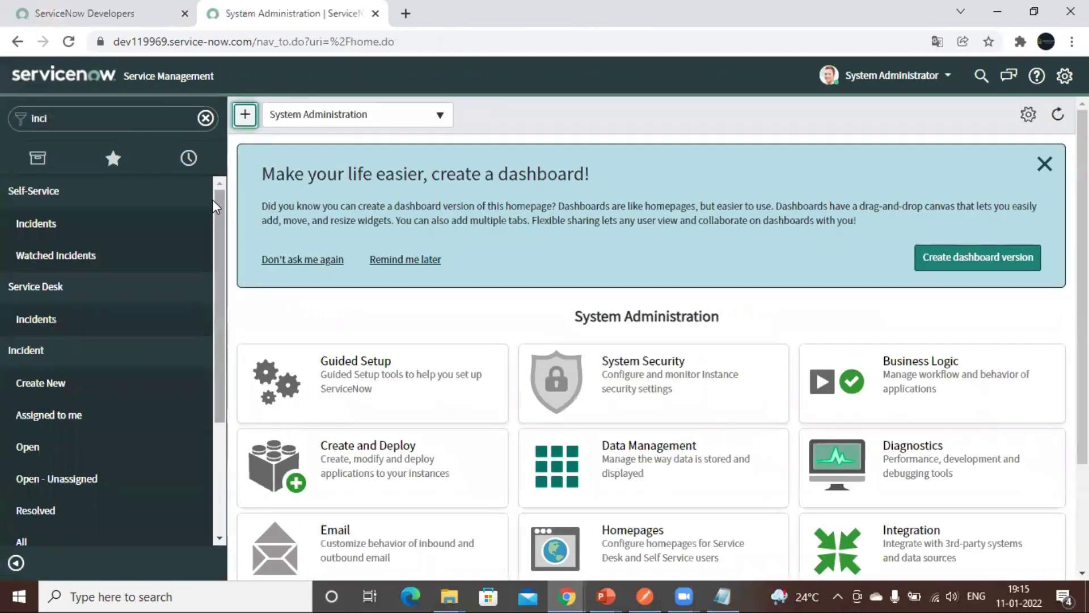
{"action": "left_click", "coordinate": [82, 112]}
{"action": "type", "text": "rest"}
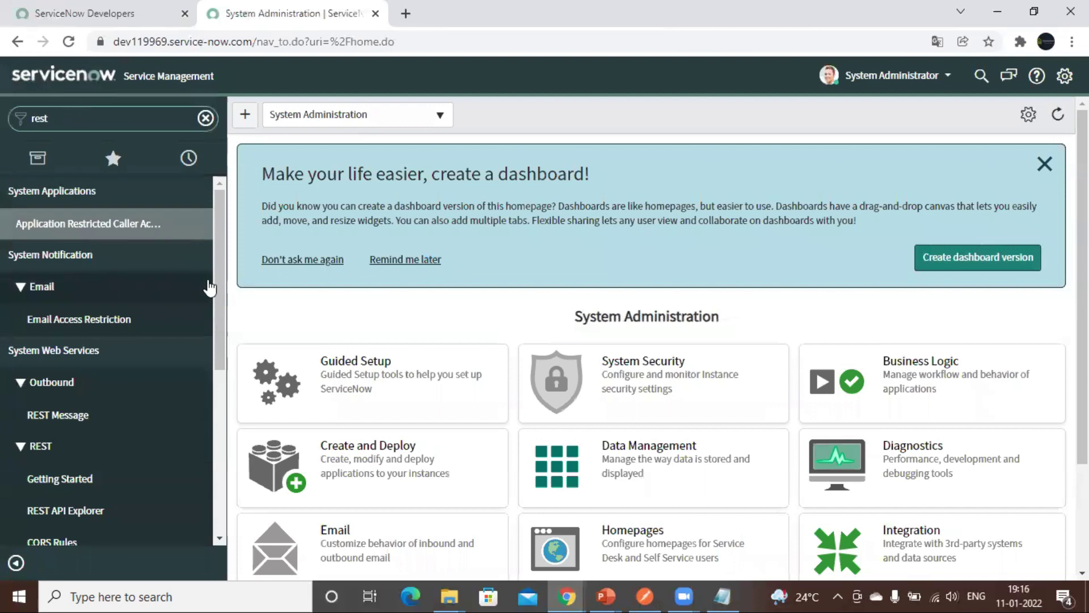
{"action": "scroll", "coordinate": [220, 321], "scroll_direction": "down", "scroll_amount": 1}
{"action": "scroll", "coordinate": [220, 322], "scroll_direction": "down", "scroll_amount": 1}
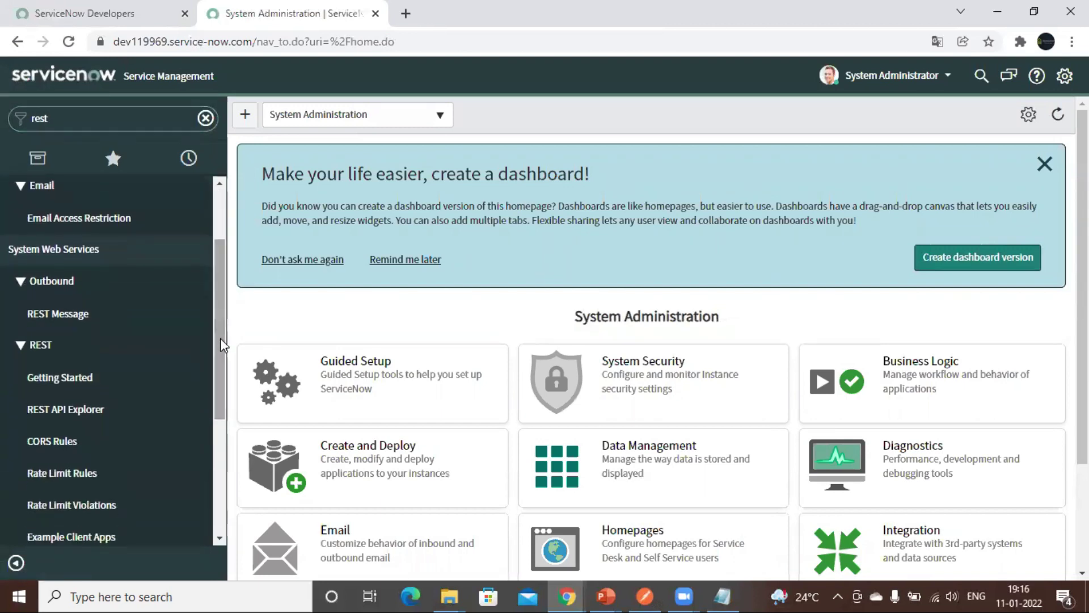
{"action": "left_click", "coordinate": [78, 407]}
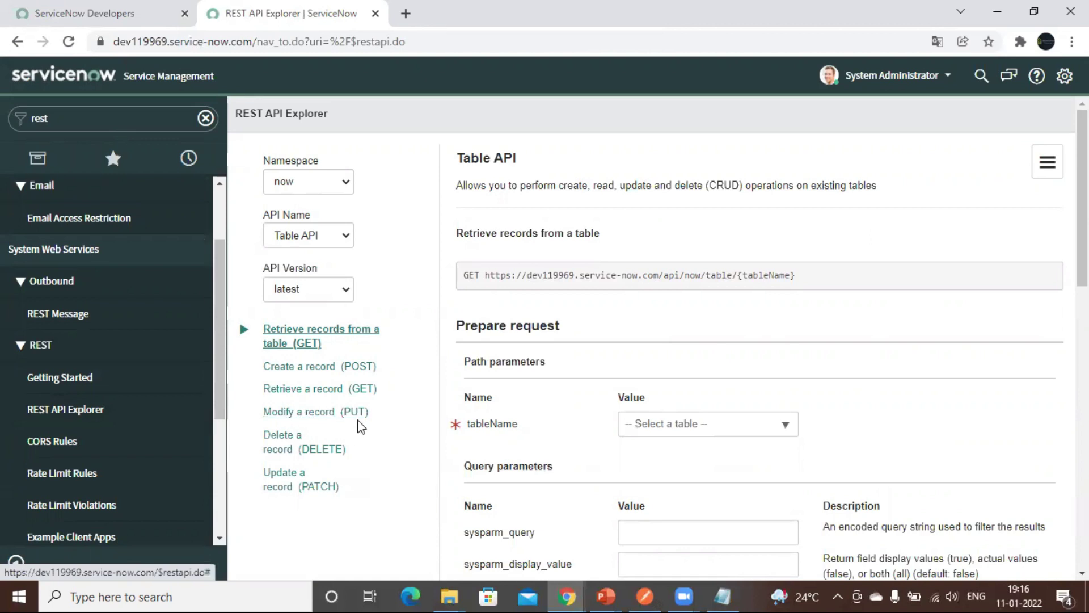
{"action": "left_click", "coordinate": [303, 367]}
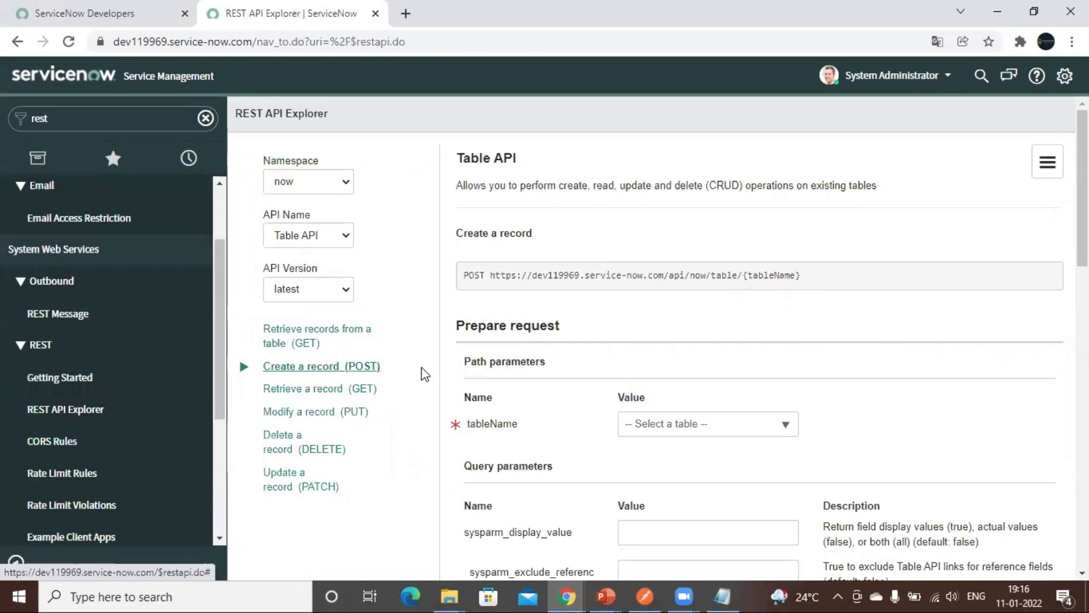
Select Incident (incident) as the tableName path parameter of the Create a record request.
{"action": "left_click_drag", "start_coordinate": [490, 275], "coordinate": [813, 287]}
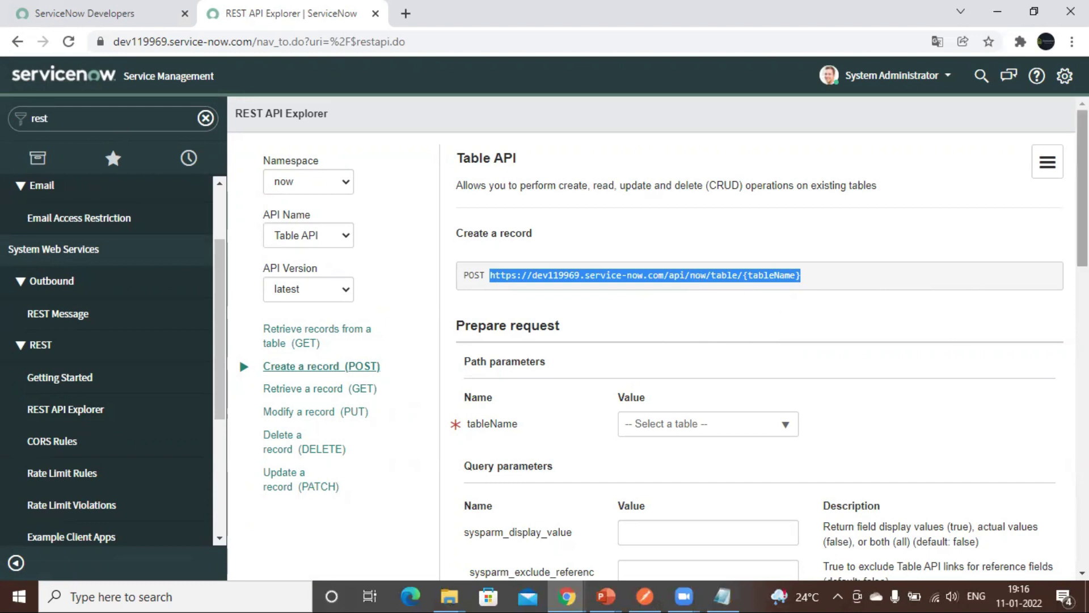
{"action": "scroll", "coordinate": [1083, 187], "scroll_direction": "down", "scroll_amount": 1}
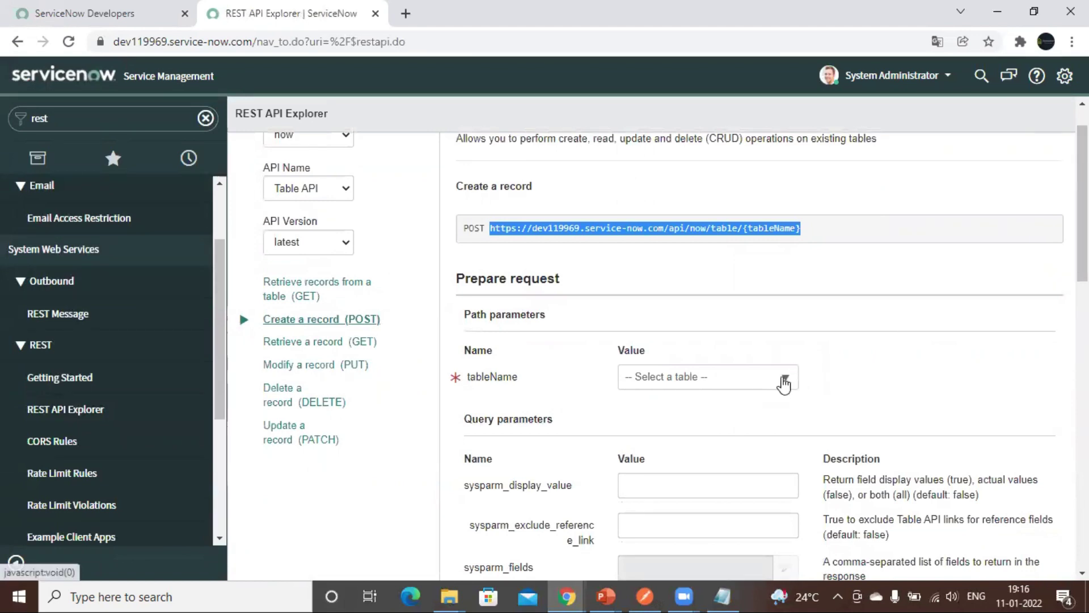
{"action": "left_click", "coordinate": [785, 380]}
{"action": "type", "text": "inci"}
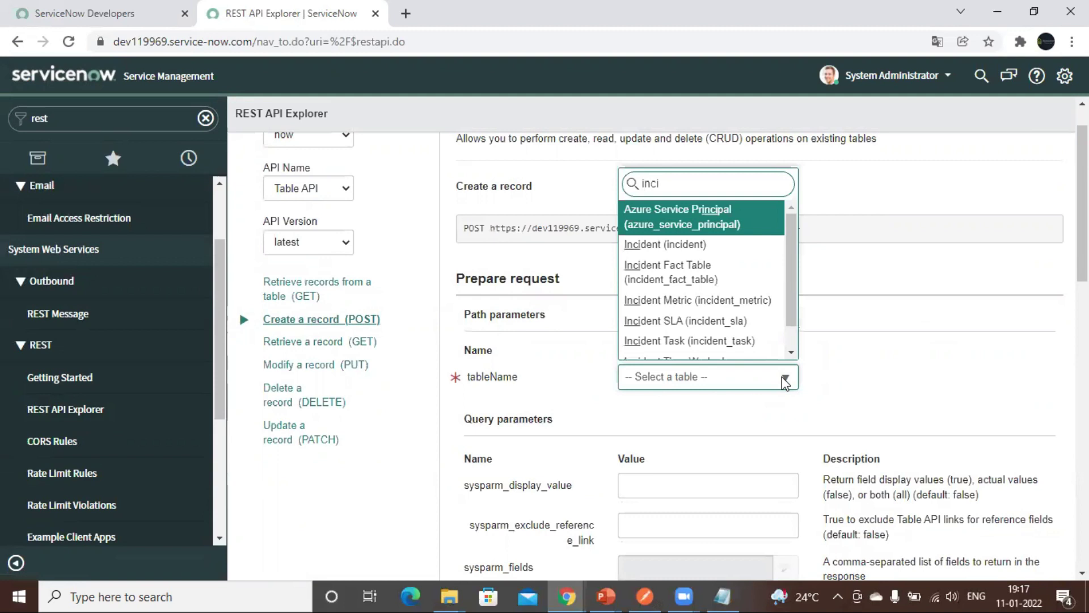
{"action": "scroll", "coordinate": [675, 249], "scroll_direction": "down", "scroll_amount": 1}
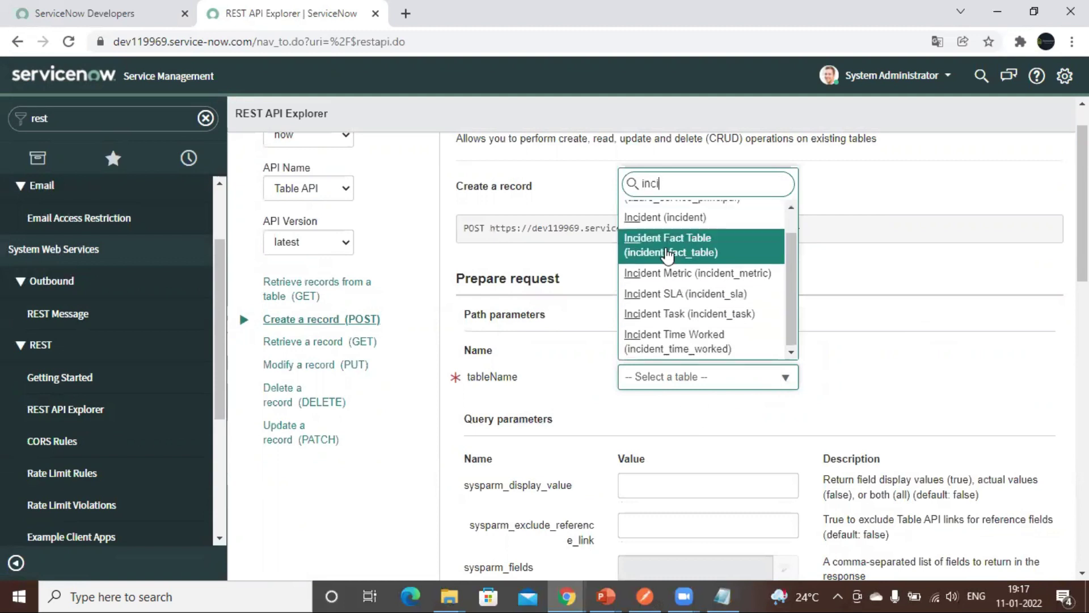
{"action": "left_click", "coordinate": [673, 221]}
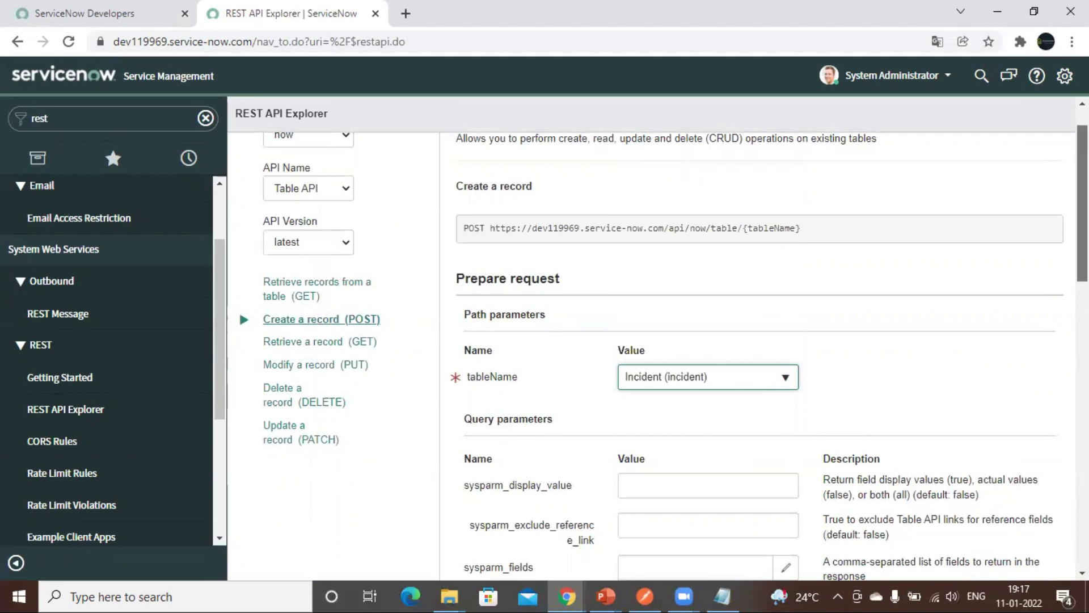
Duplicate the REST API Explorer browser tab, filter the copy's navigator by "incide", and open a new incident form there.
{"action": "scroll", "coordinate": [1082, 227], "scroll_direction": "down", "scroll_amount": 1}
{"action": "scroll", "coordinate": [658, 351], "scroll_direction": "down", "scroll_amount": 8}
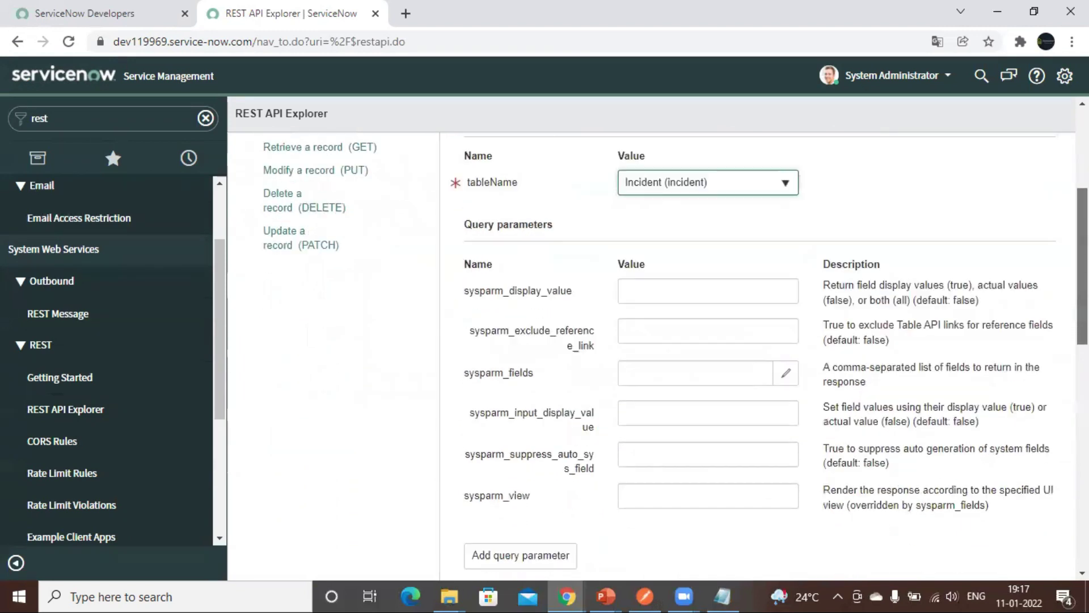
{"action": "scroll", "coordinate": [658, 352], "scroll_direction": "down", "scroll_amount": 1}
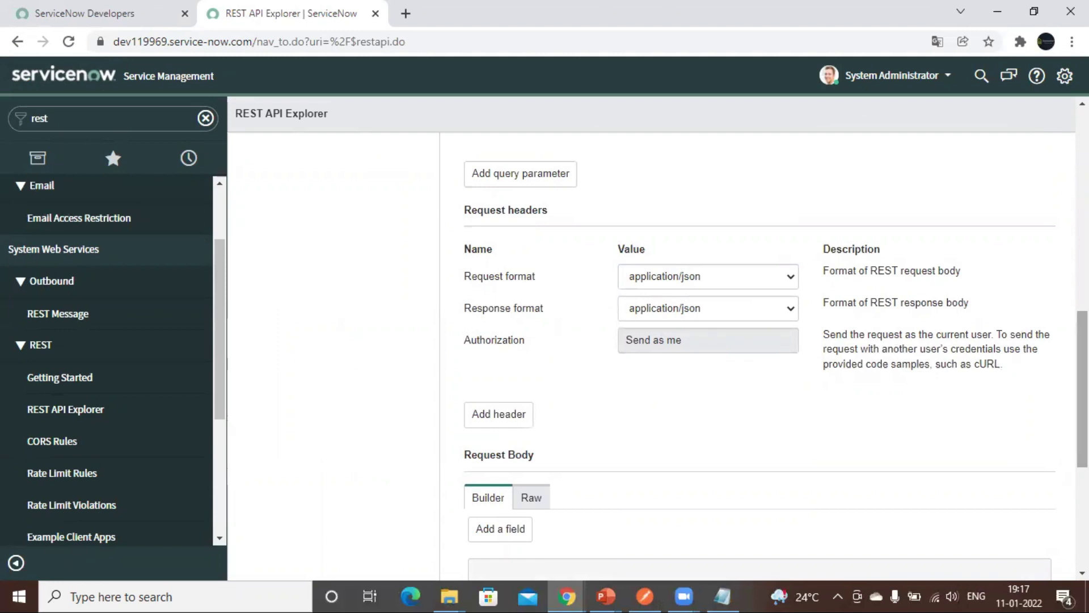
{"action": "scroll", "coordinate": [749, 404], "scroll_direction": "down", "scroll_amount": 3}
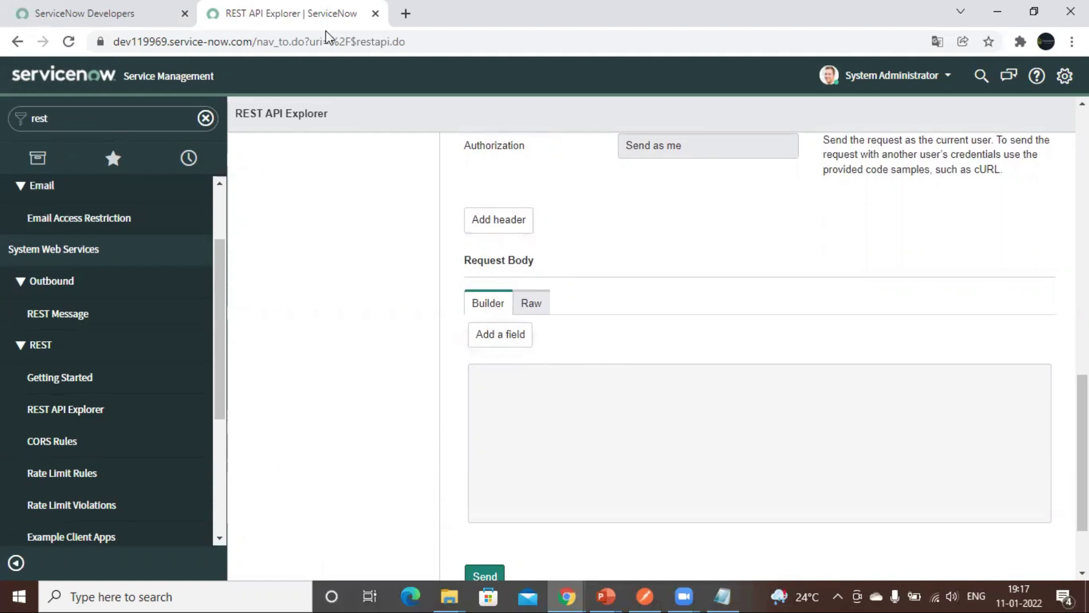
{"action": "right_click", "coordinate": [294, 15]}
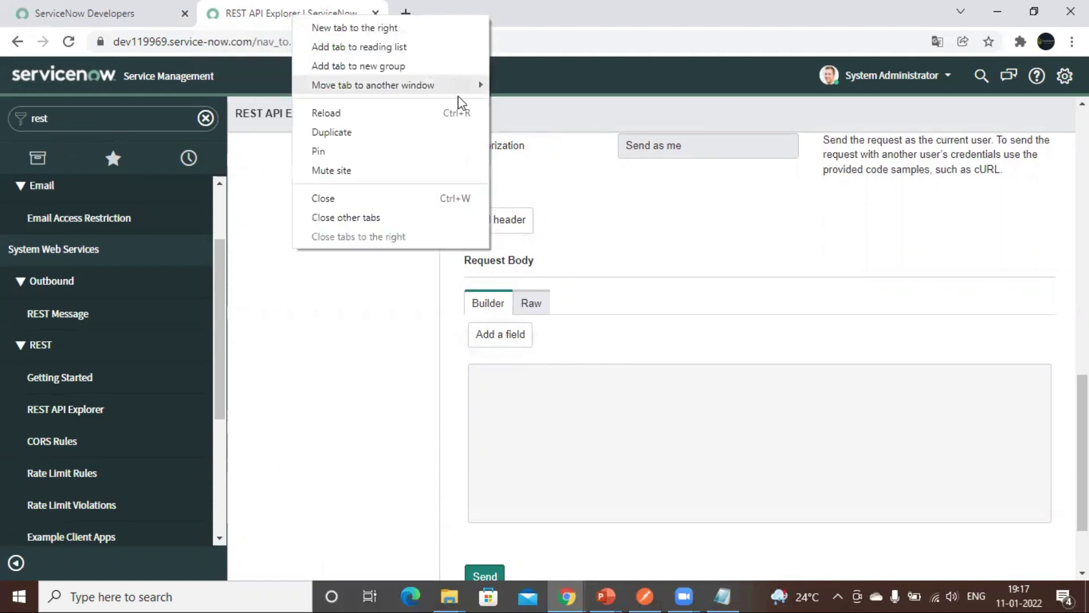
{"action": "left_click", "coordinate": [368, 142]}
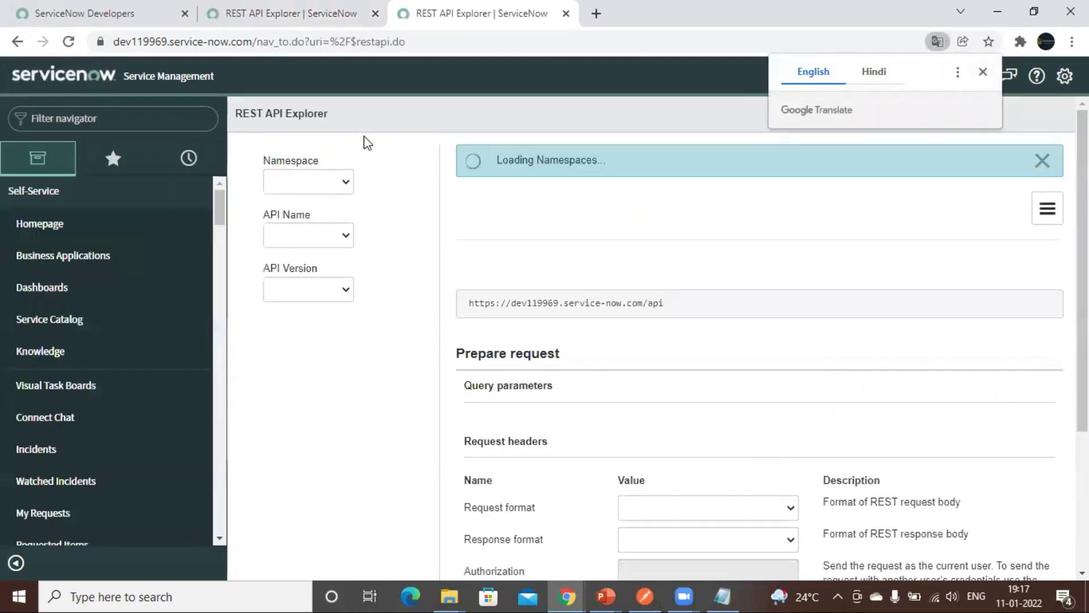
{"action": "left_click", "coordinate": [88, 115]}
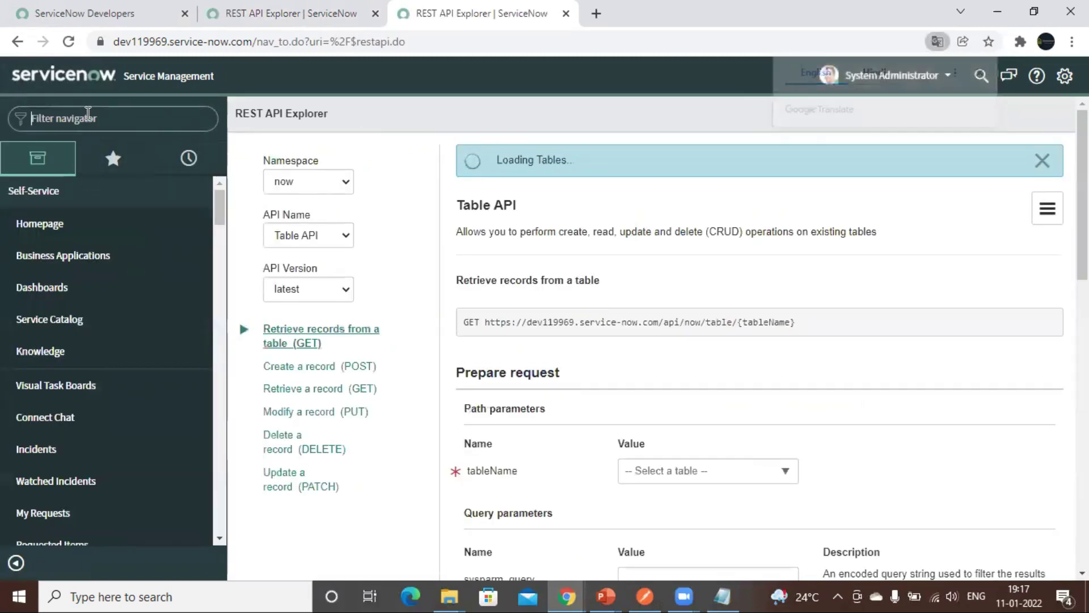
{"action": "type", "text": "incide"}
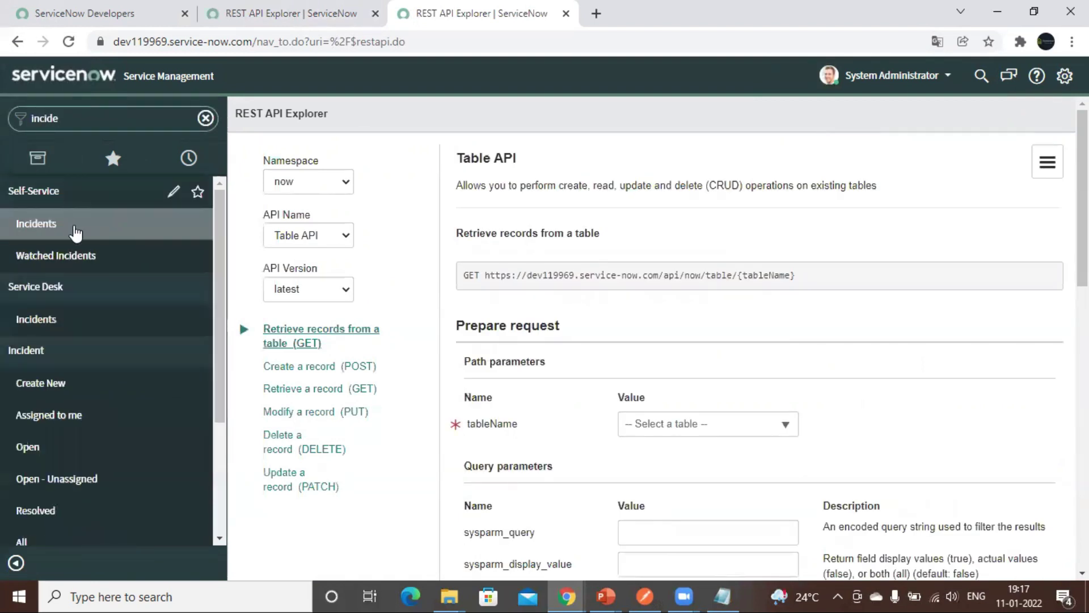
{"action": "left_click", "coordinate": [70, 391]}
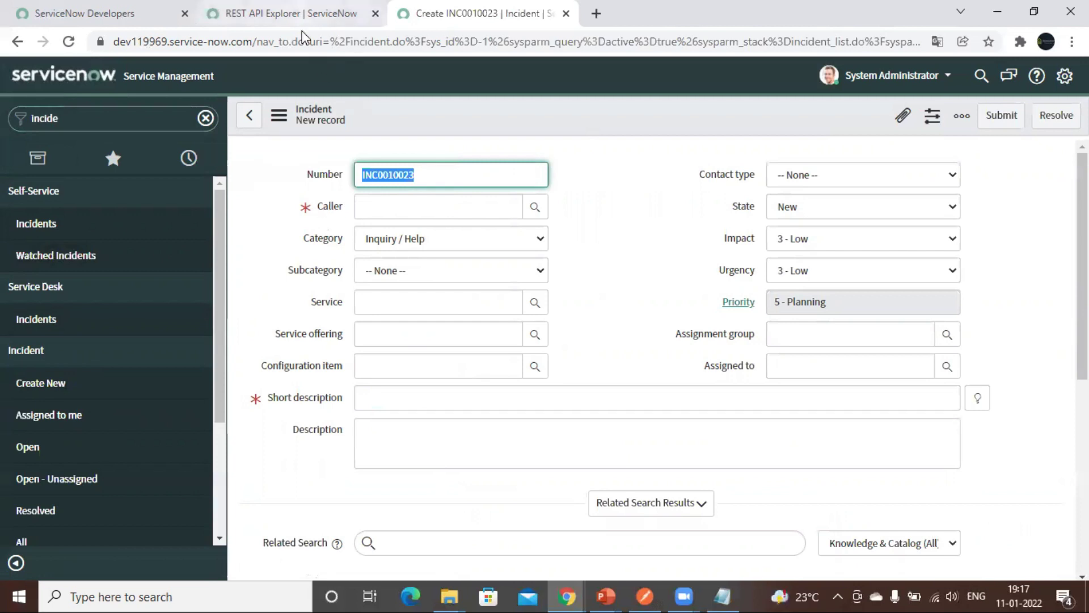
Return to the original REST API Explorer tab and add the Caller field to the POST request body.
{"action": "left_click", "coordinate": [295, 13]}
{"action": "left_click", "coordinate": [511, 341]}
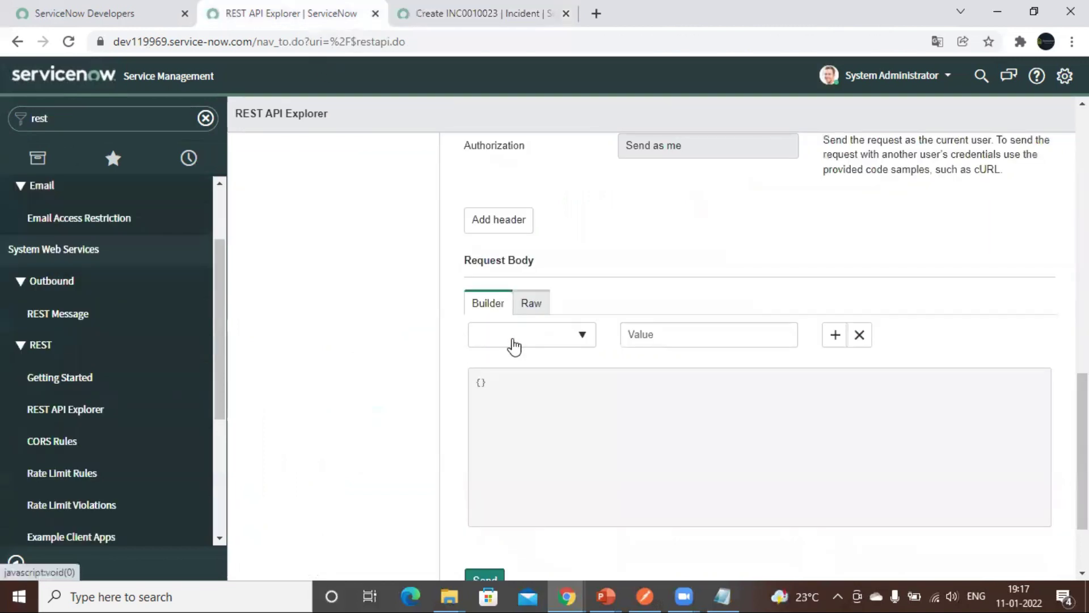
{"action": "left_click", "coordinate": [575, 336]}
{"action": "type", "text": "call"}
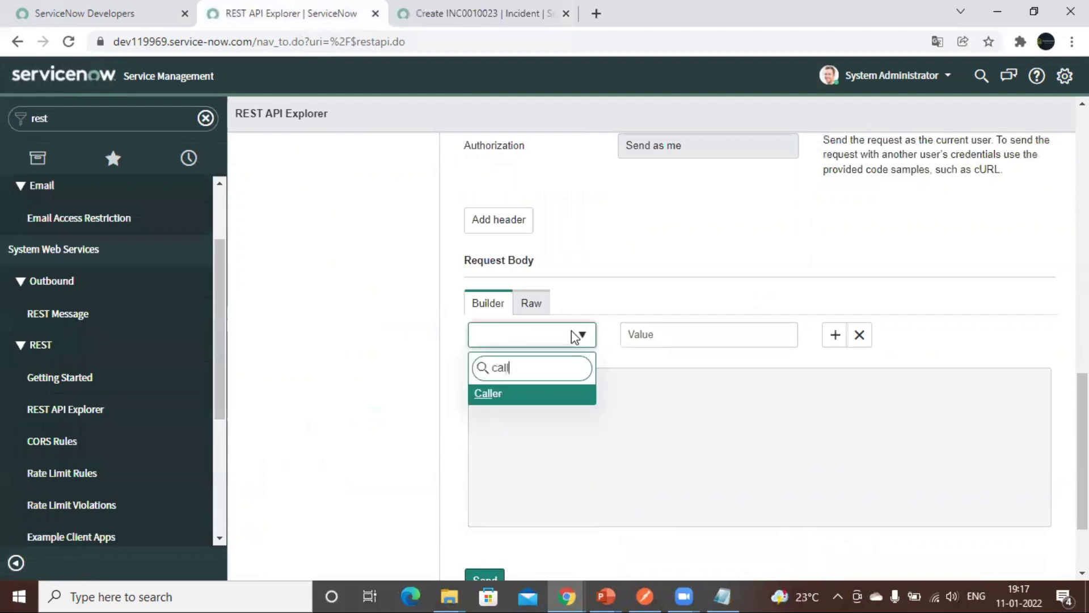
{"action": "left_click", "coordinate": [503, 397]}
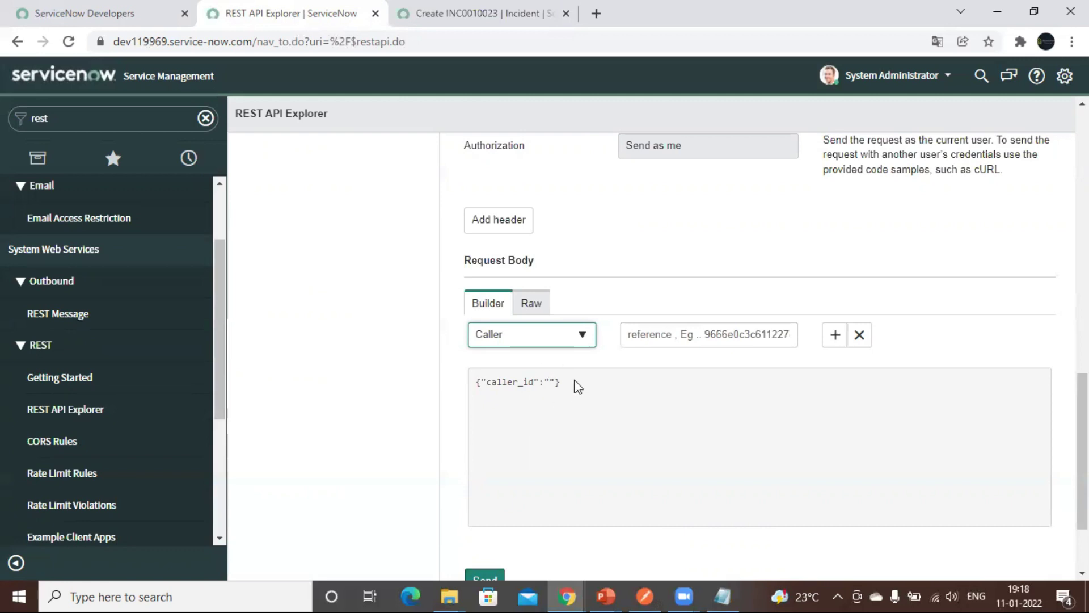
Open the Caller lookup in the new incident form, copy the fourth listed user's name, and close the lookup.
{"action": "left_click", "coordinate": [407, 21]}
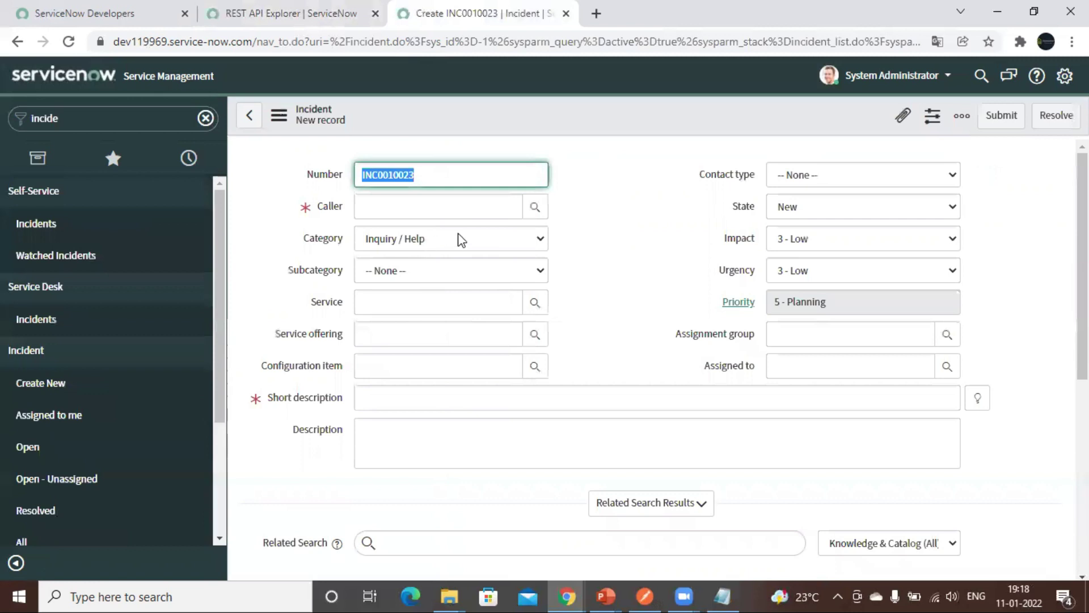
{"action": "left_click", "coordinate": [434, 207]}
{"action": "left_click", "coordinate": [536, 208]}
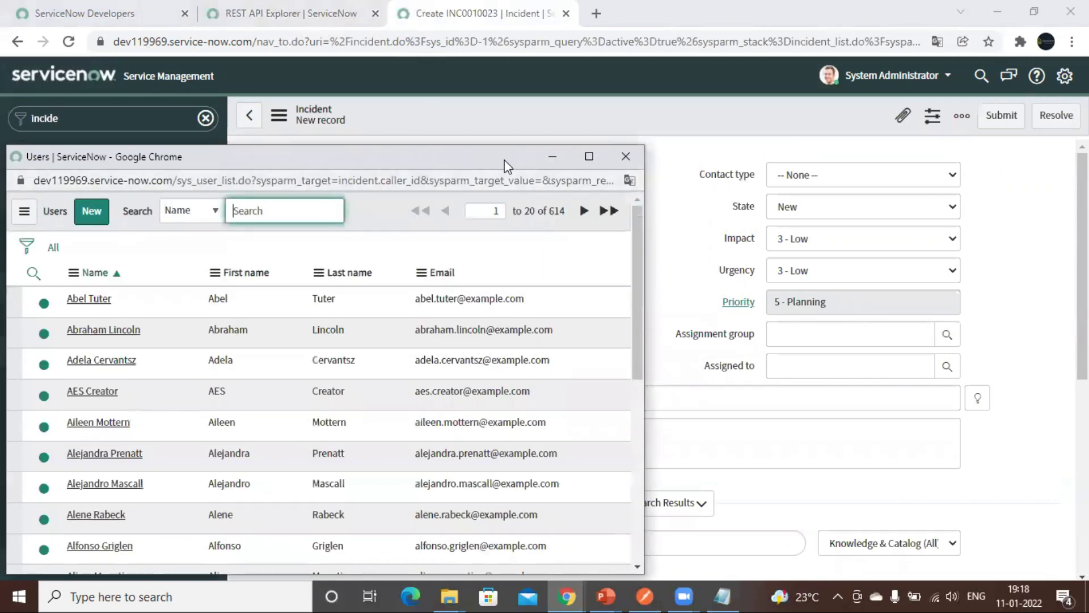
{"action": "left_click_drag", "start_coordinate": [505, 161], "coordinate": [678, 160]}
{"action": "left_click_drag", "start_coordinate": [293, 391], "coordinate": [242, 399]}
{"action": "key", "text": "ctrl+c"}
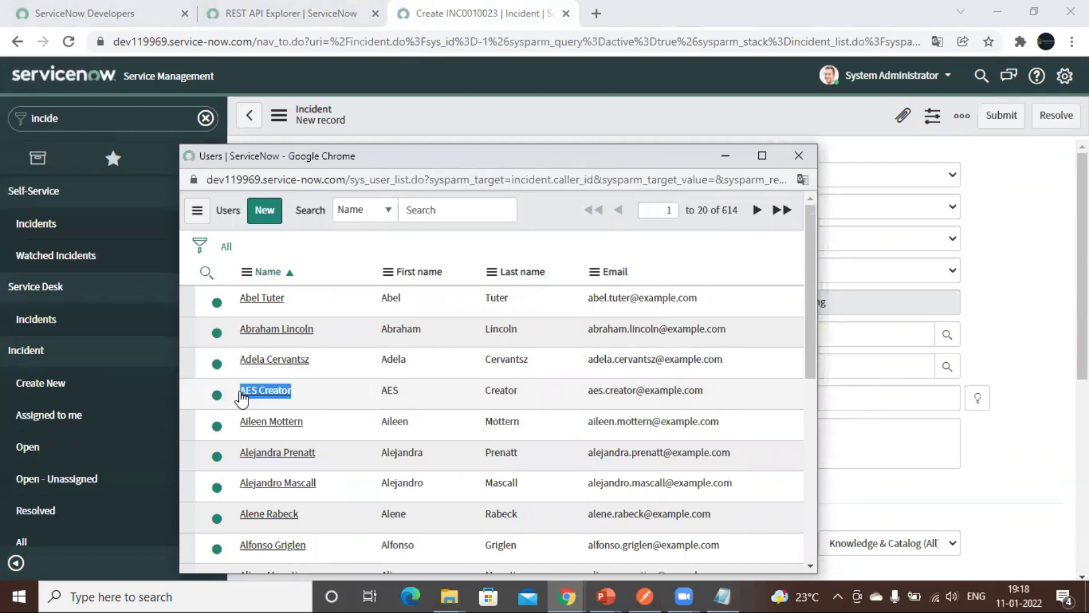
{"action": "left_click", "coordinate": [797, 158]}
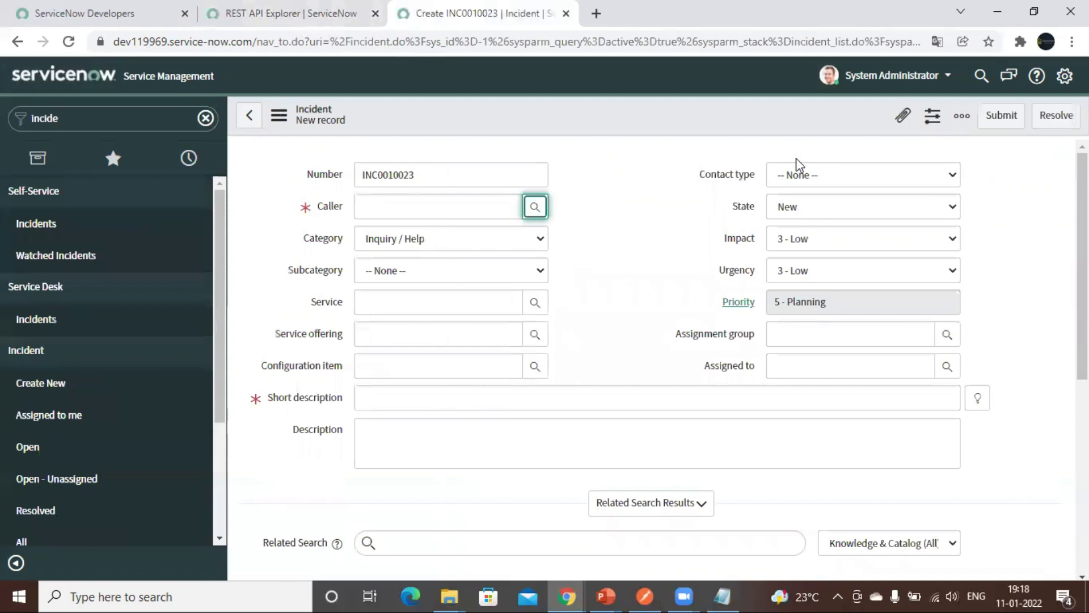
Paste the copied caller name as the Caller value in the request body and add another field row.
{"action": "left_click", "coordinate": [284, 13]}
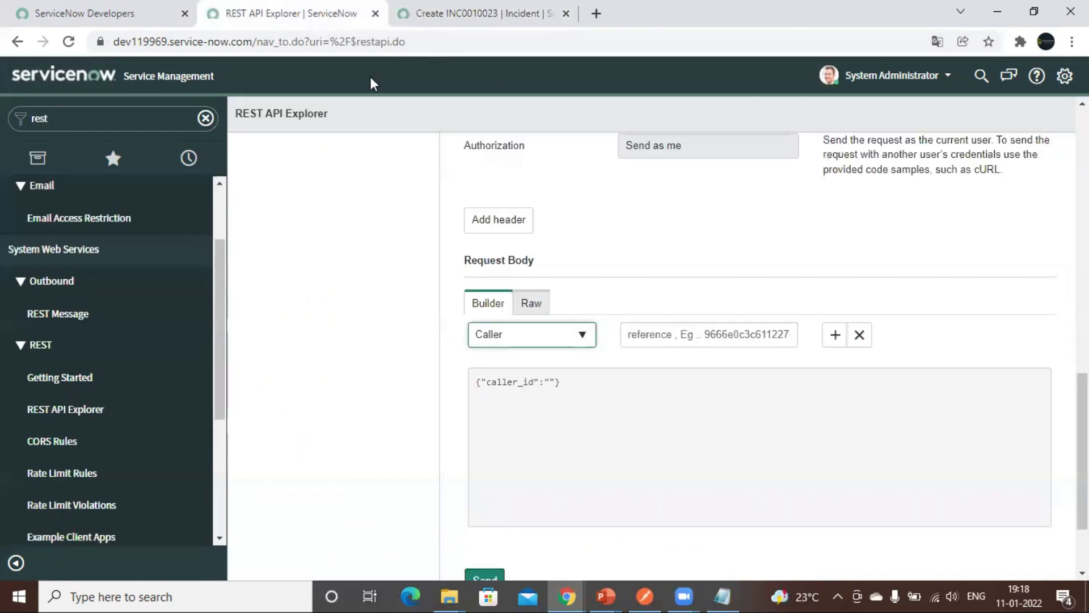
{"action": "left_click", "coordinate": [688, 339]}
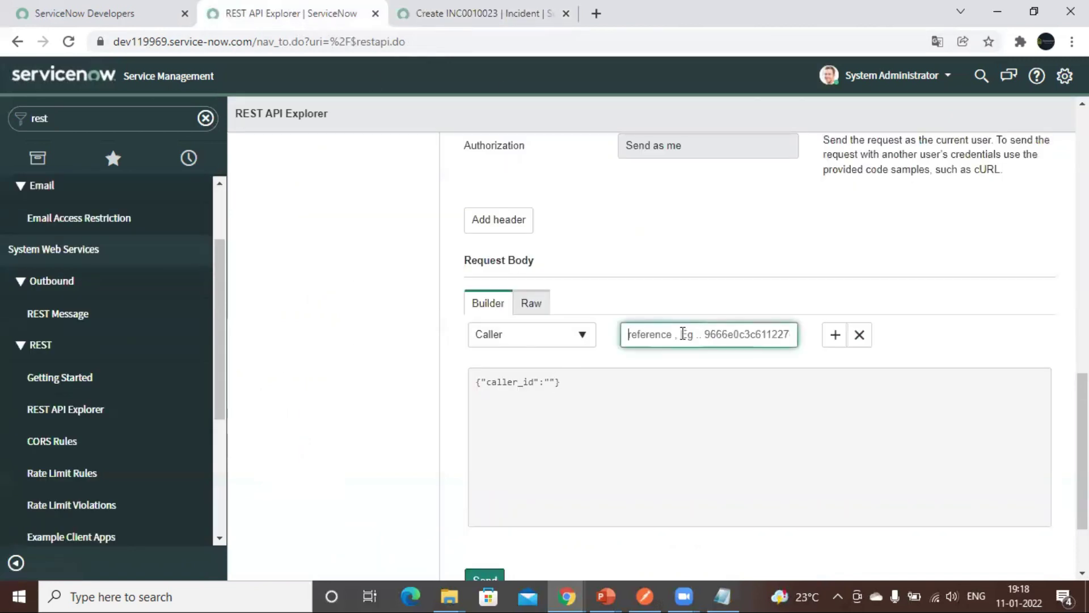
{"action": "key", "text": "ctrl+v"}
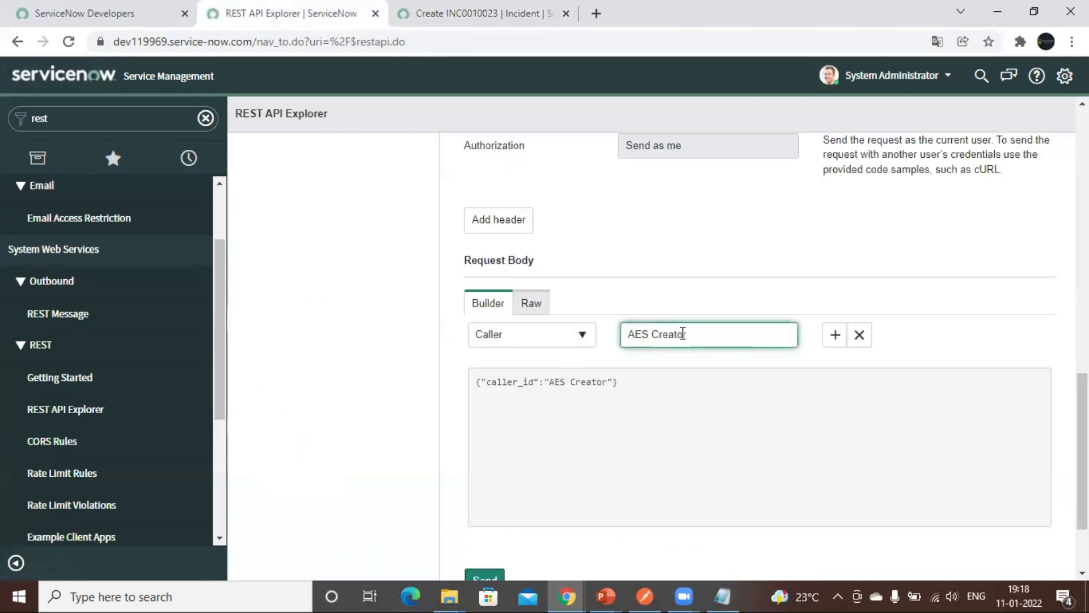
{"action": "left_click", "coordinate": [836, 339]}
{"action": "left_click", "coordinate": [834, 335]}
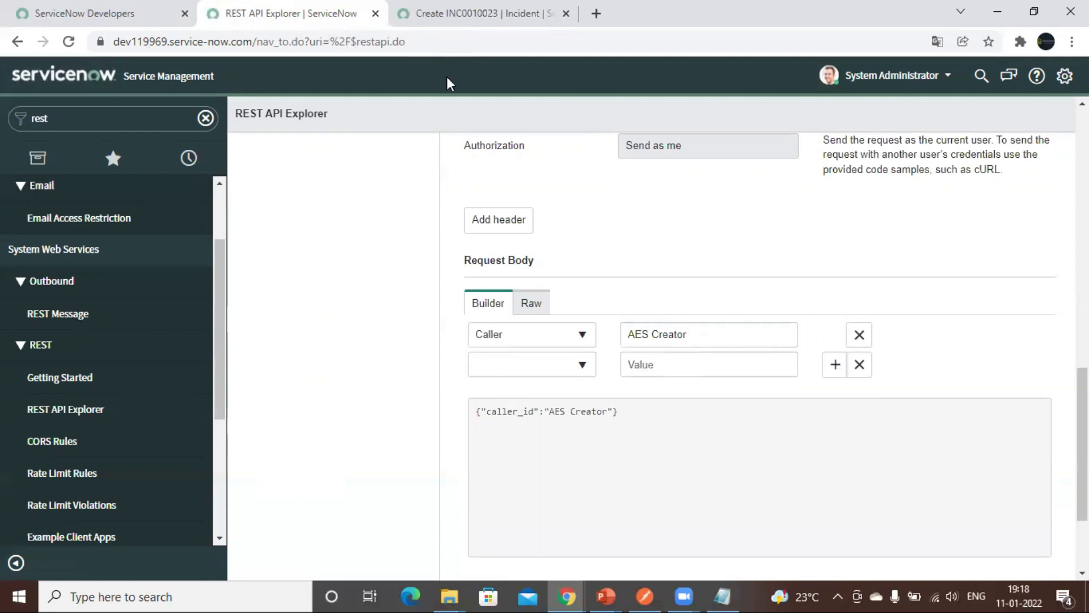
Set the contact type to Email in the new incident form.
{"action": "left_click", "coordinate": [414, 24]}
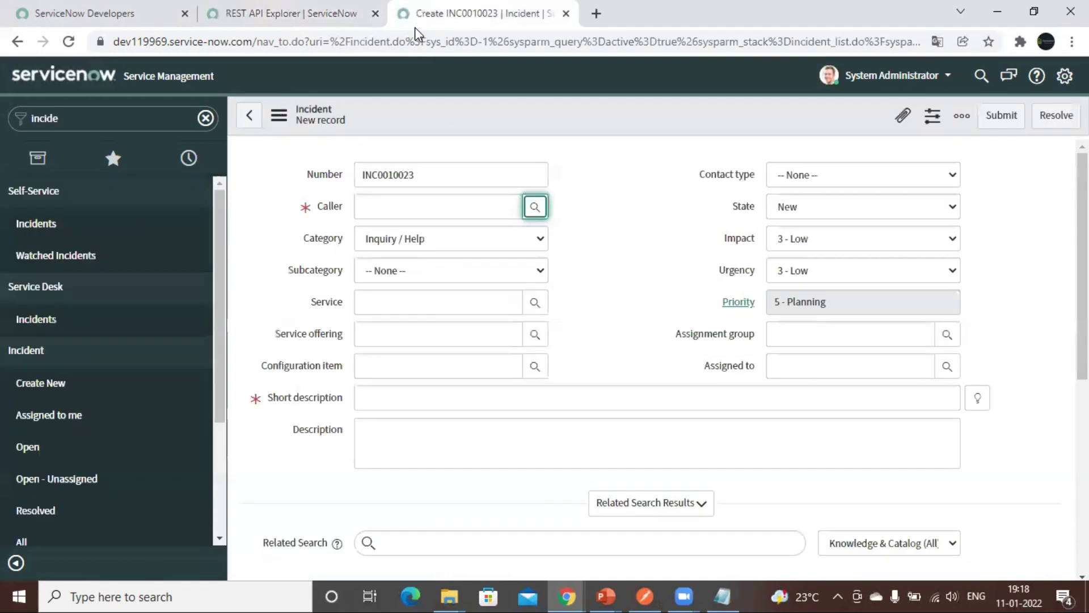
{"action": "left_click", "coordinate": [679, 208]}
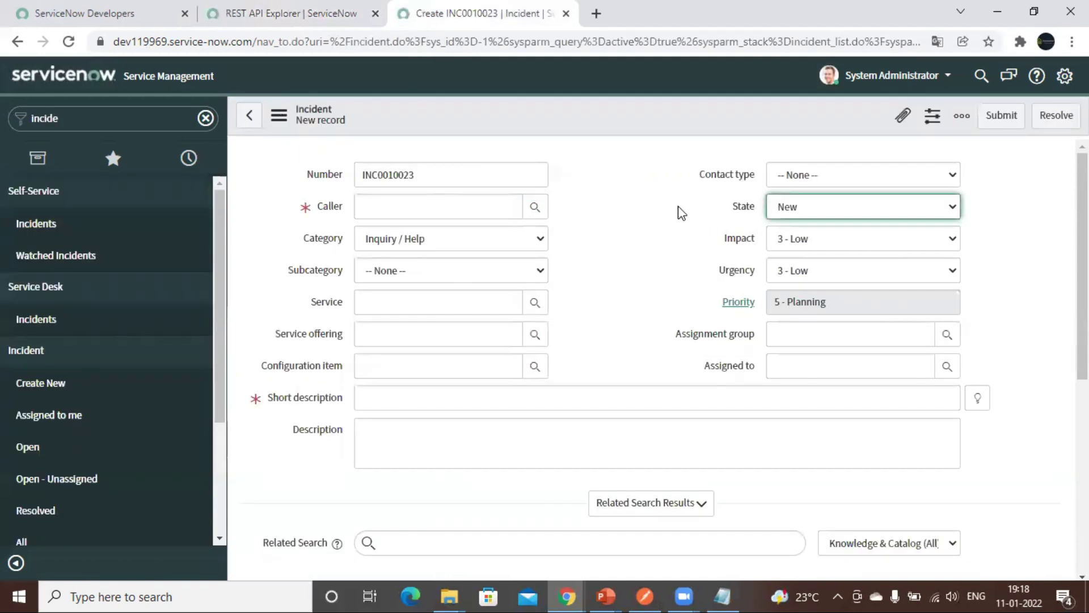
{"action": "left_click", "coordinate": [821, 180]}
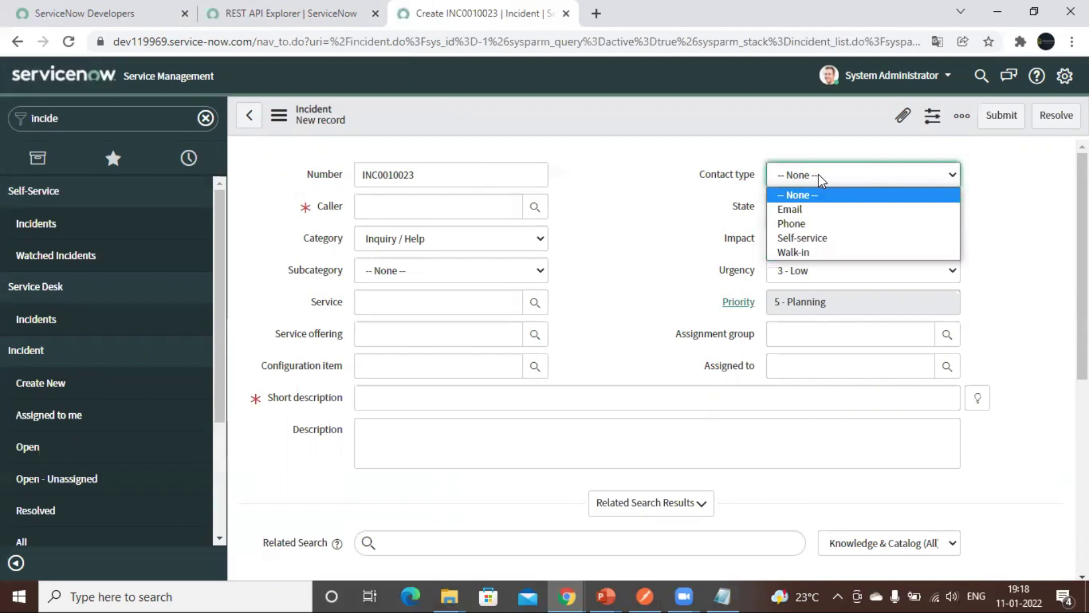
{"action": "left_click", "coordinate": [804, 208]}
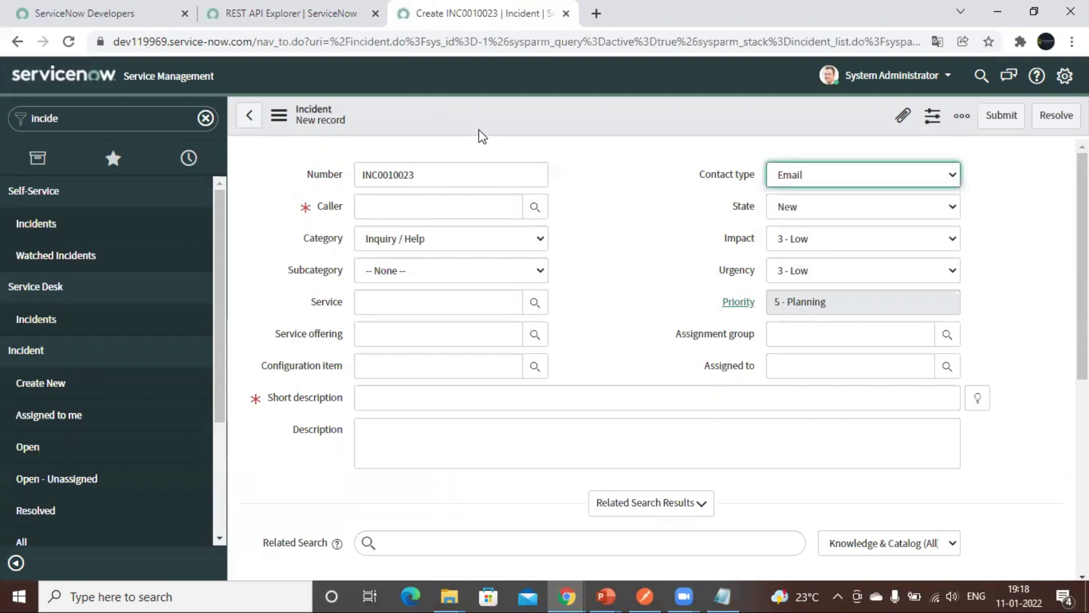
Add the Contact type field with the value Email to the request body, and add a third field row.
{"action": "left_click", "coordinate": [306, 14]}
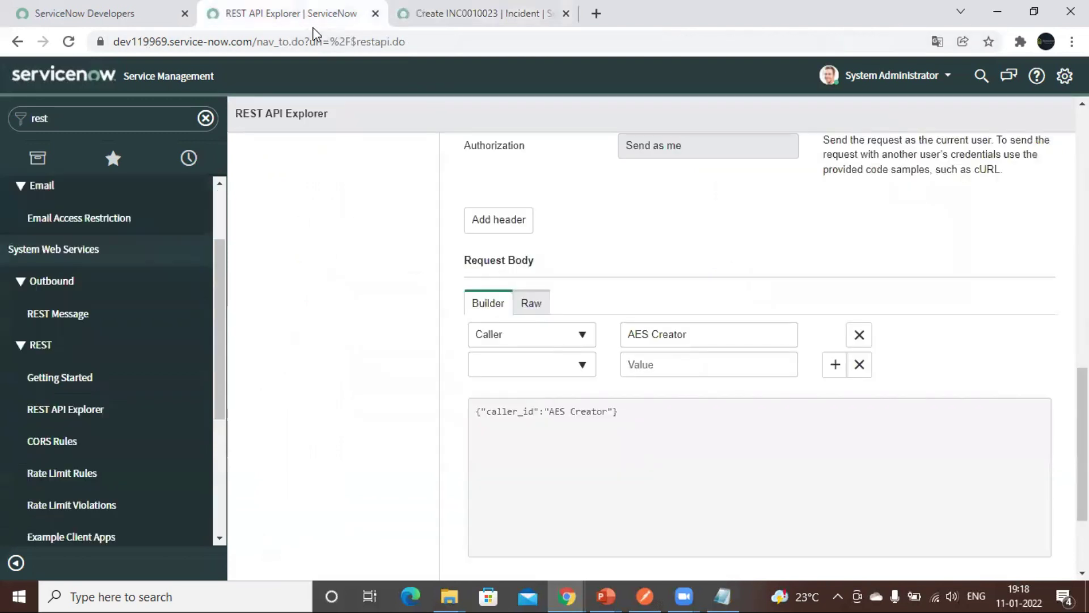
{"action": "left_click", "coordinate": [581, 366]}
{"action": "type", "text": "conta"}
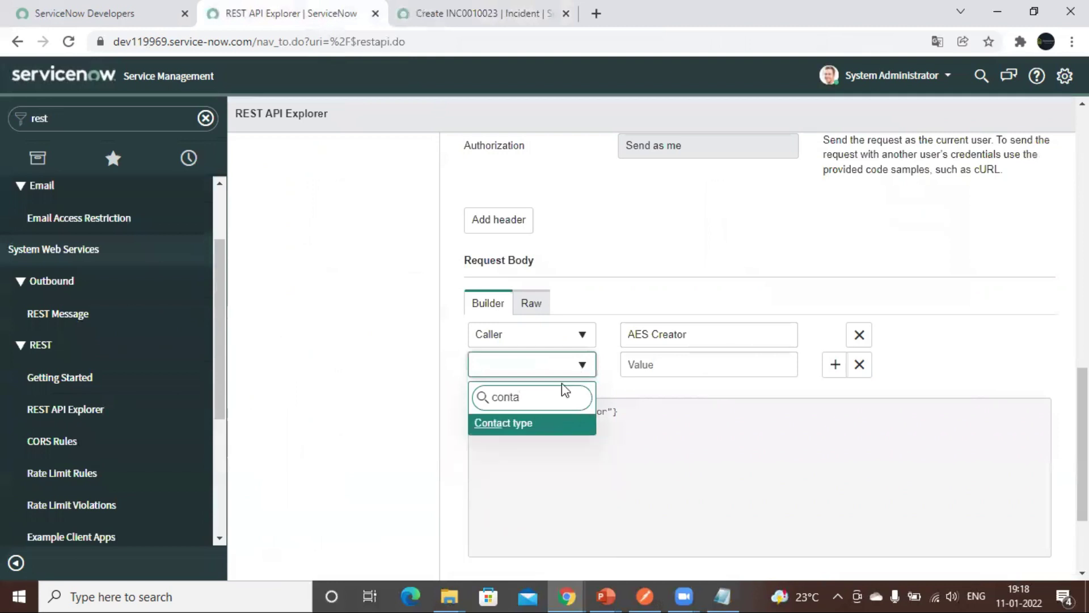
{"action": "left_click", "coordinate": [536, 430]}
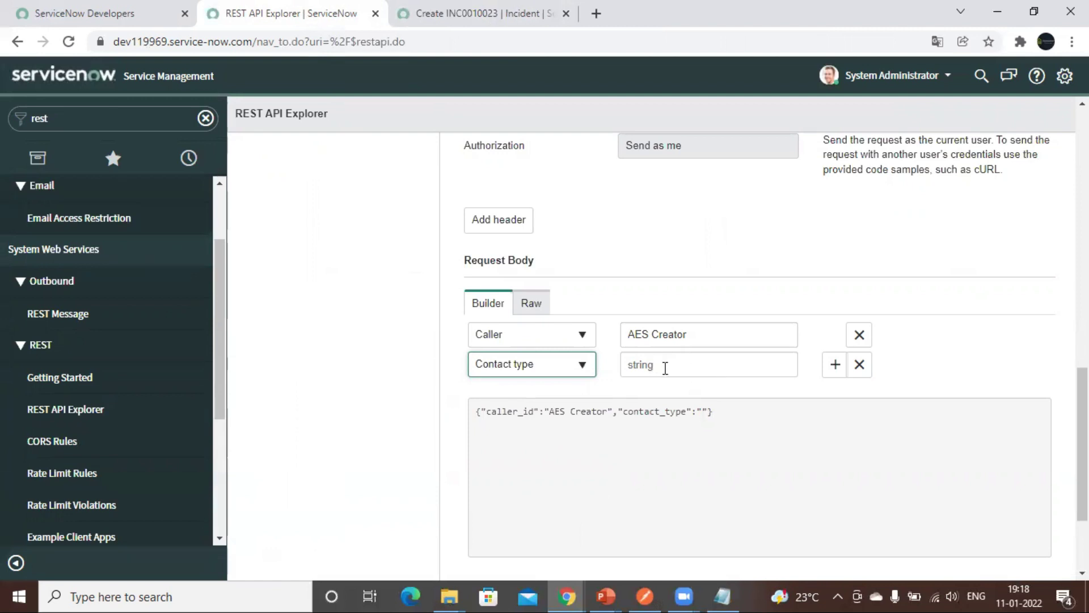
{"action": "left_click", "coordinate": [665, 369]}
{"action": "type", "text": "Email"}
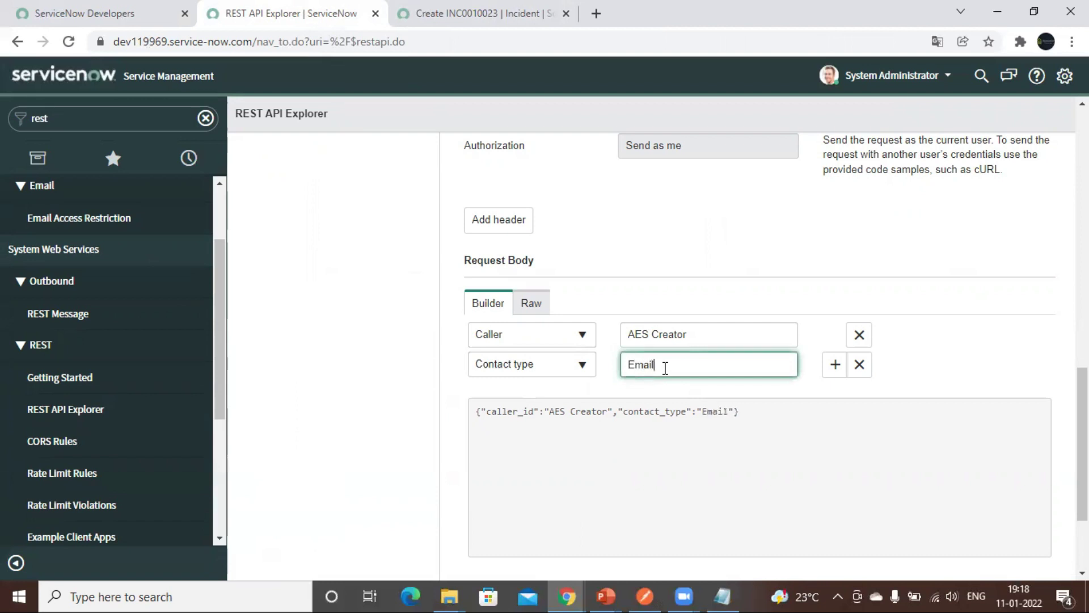
{"action": "left_click", "coordinate": [836, 366]}
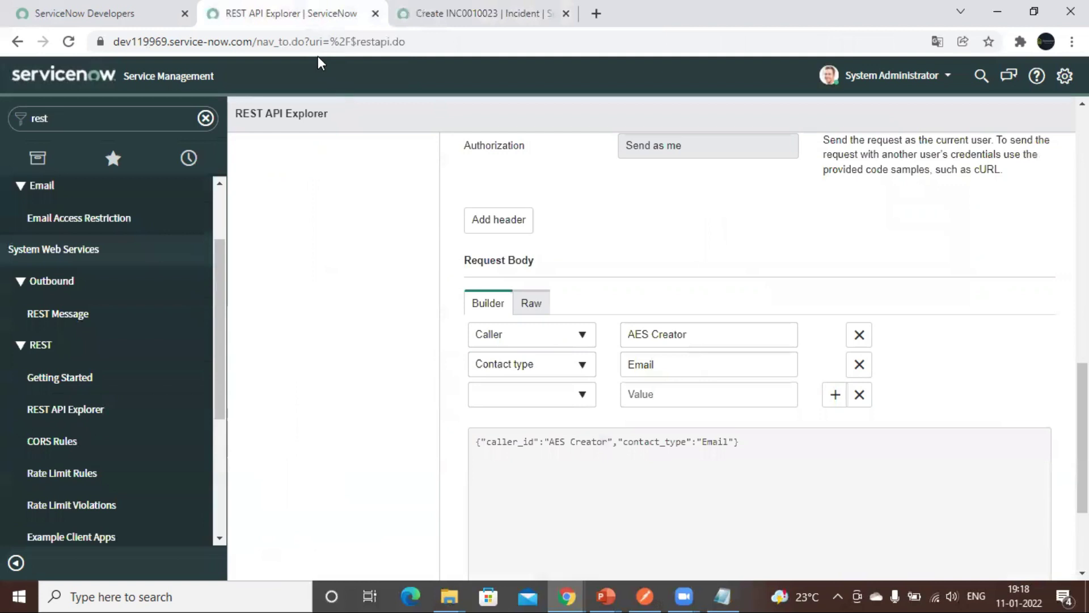
Set the category to Software in the new incident form.
{"action": "left_click", "coordinate": [420, 13]}
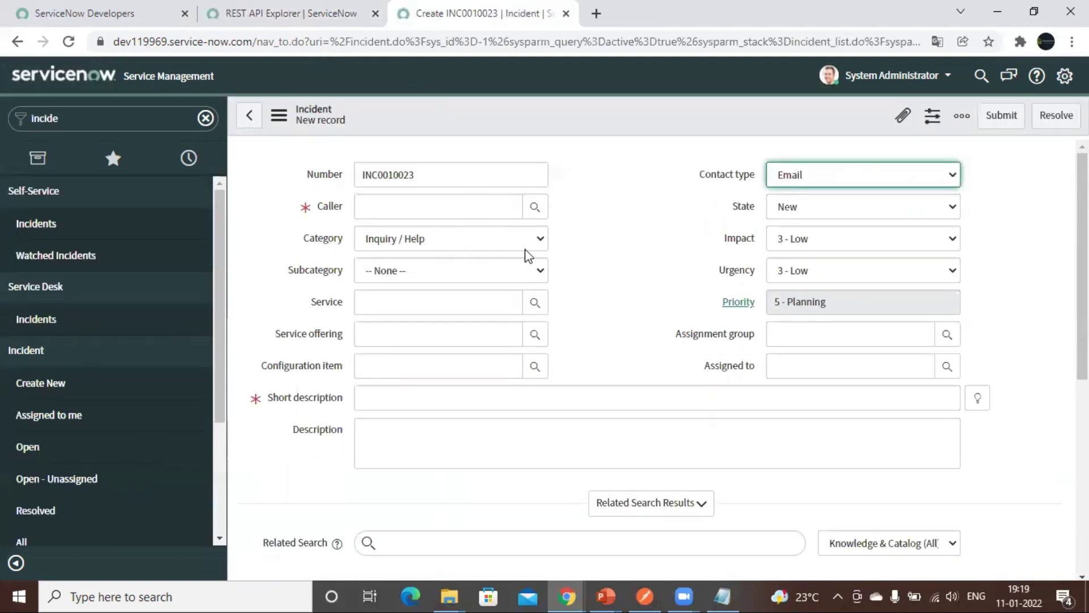
{"action": "left_click", "coordinate": [546, 241]}
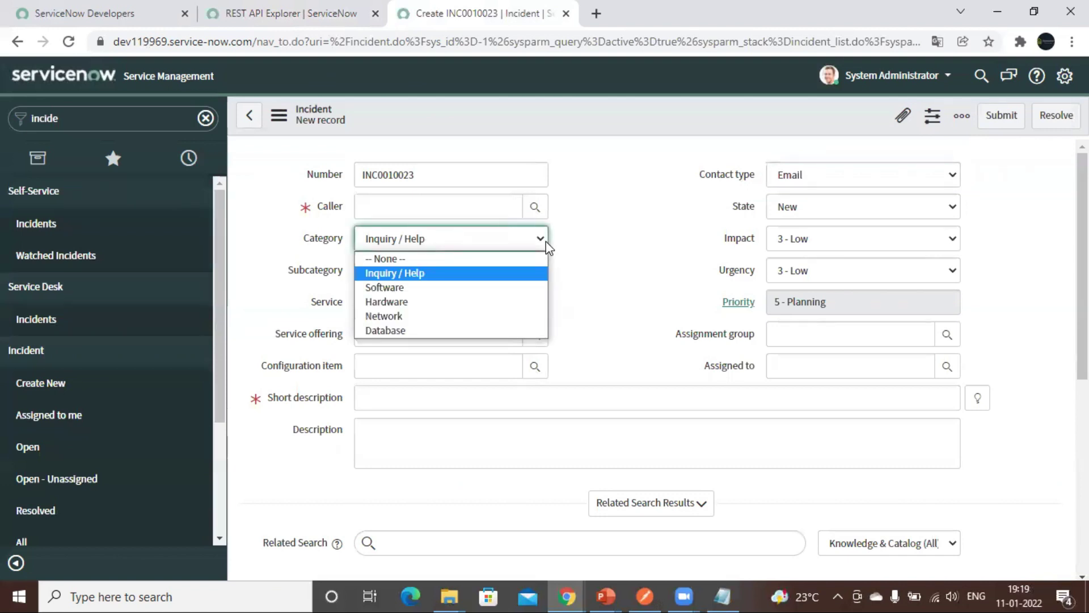
{"action": "left_click", "coordinate": [466, 288]}
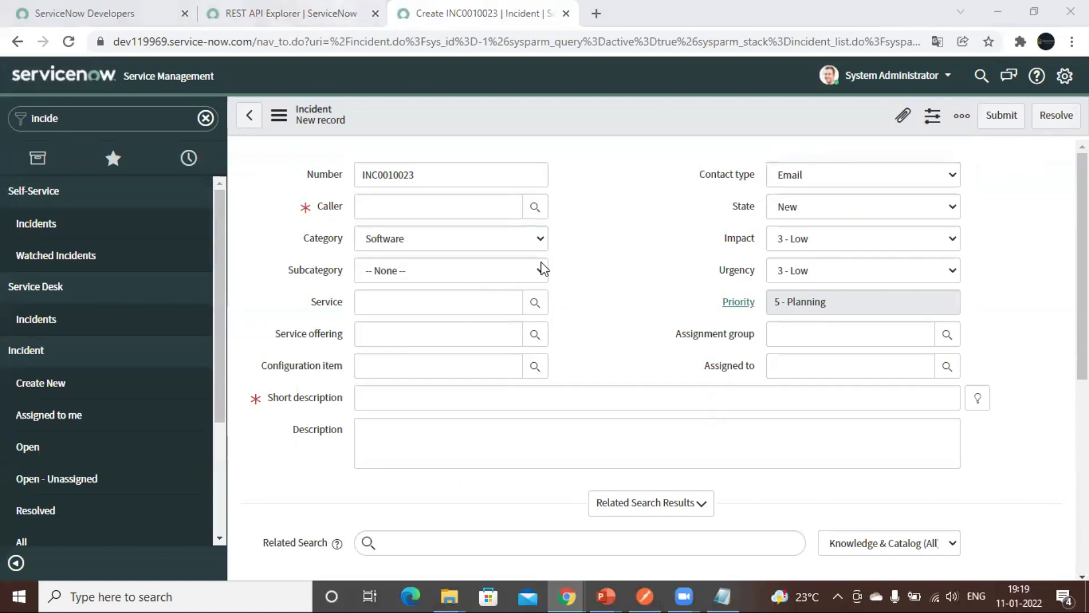
Add the Category field with the value Software to the request body, and add a fourth field row.
{"action": "left_click", "coordinate": [332, 25]}
{"action": "left_click", "coordinate": [527, 393]}
{"action": "type", "text": "cate"}
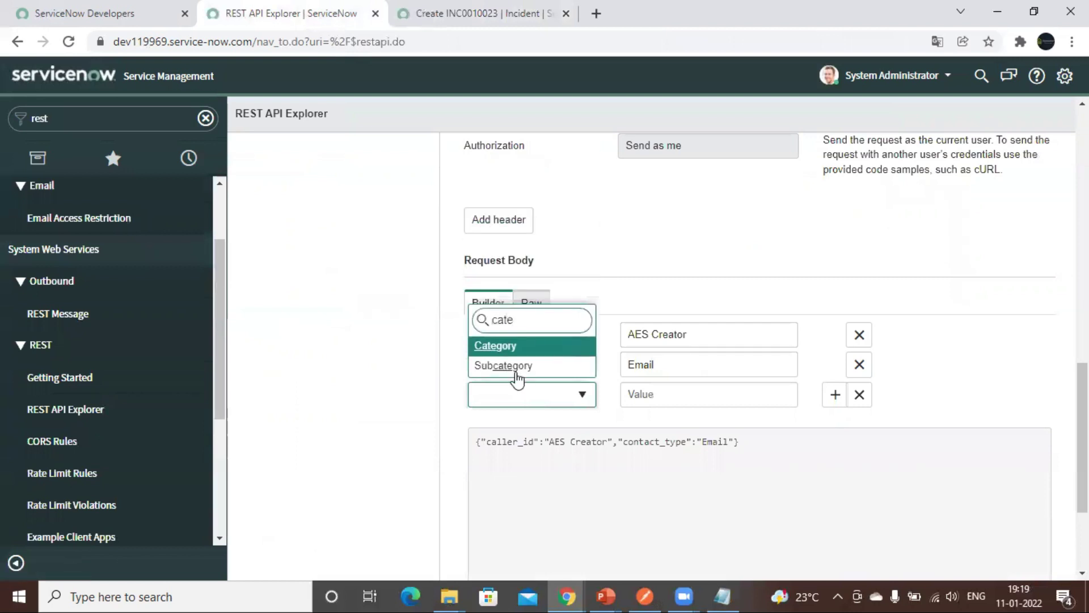
{"action": "left_click", "coordinate": [498, 347]}
{"action": "left_click", "coordinate": [666, 396]}
{"action": "type", "text": "So"}
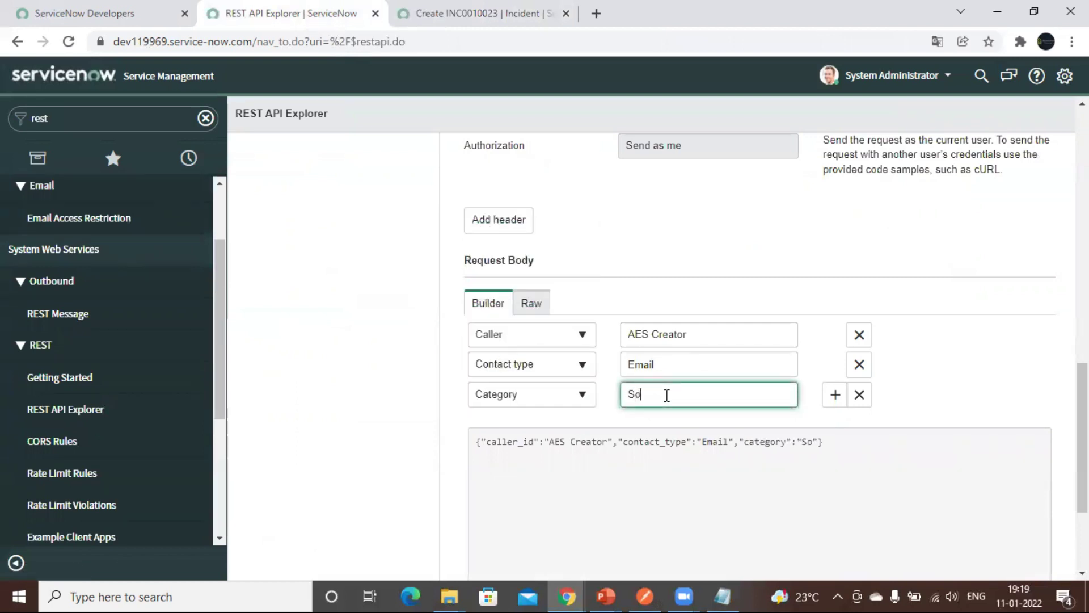
{"action": "type", "text": "ftware"}
{"action": "left_click", "coordinate": [835, 395]}
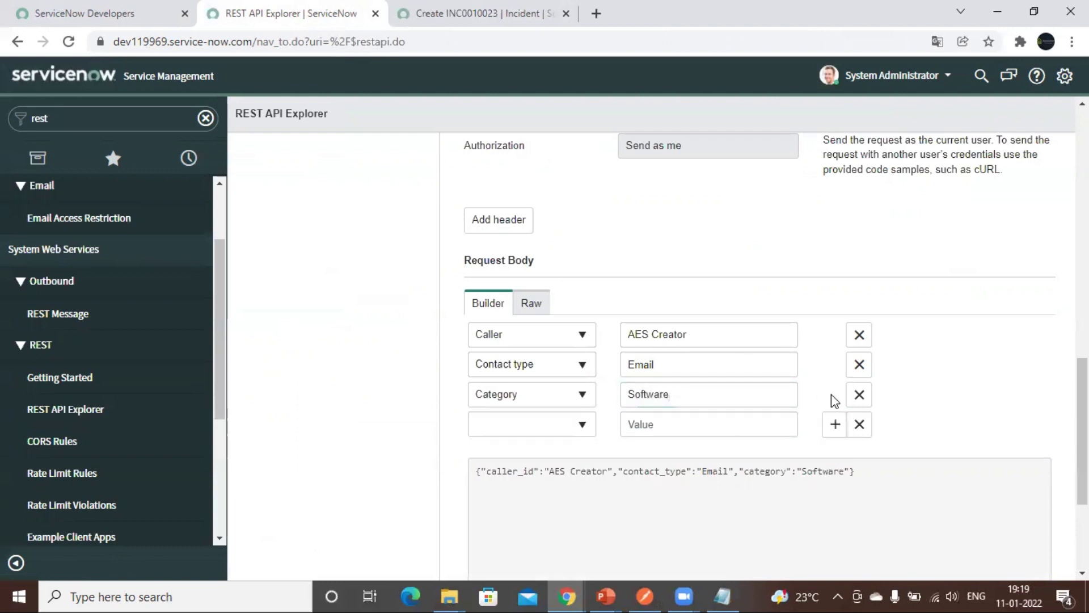
Check the State field in the new incident form, add State with the value New to the request body, and append a fifth field row.
{"action": "key", "text": "ctrl+Tab"}
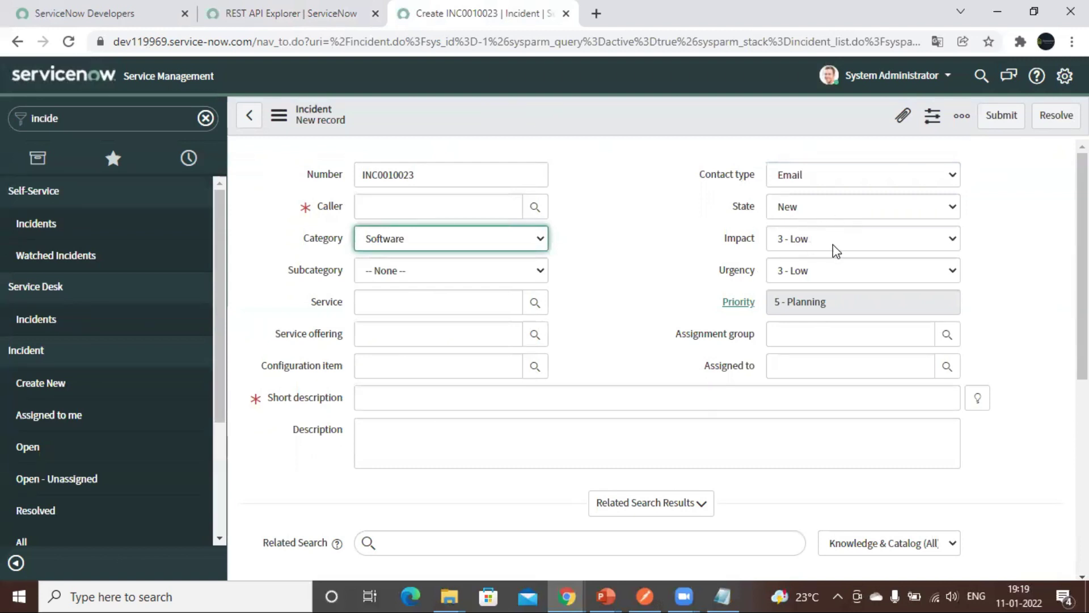
{"action": "left_click", "coordinate": [815, 209]}
{"action": "left_click", "coordinate": [815, 209]}
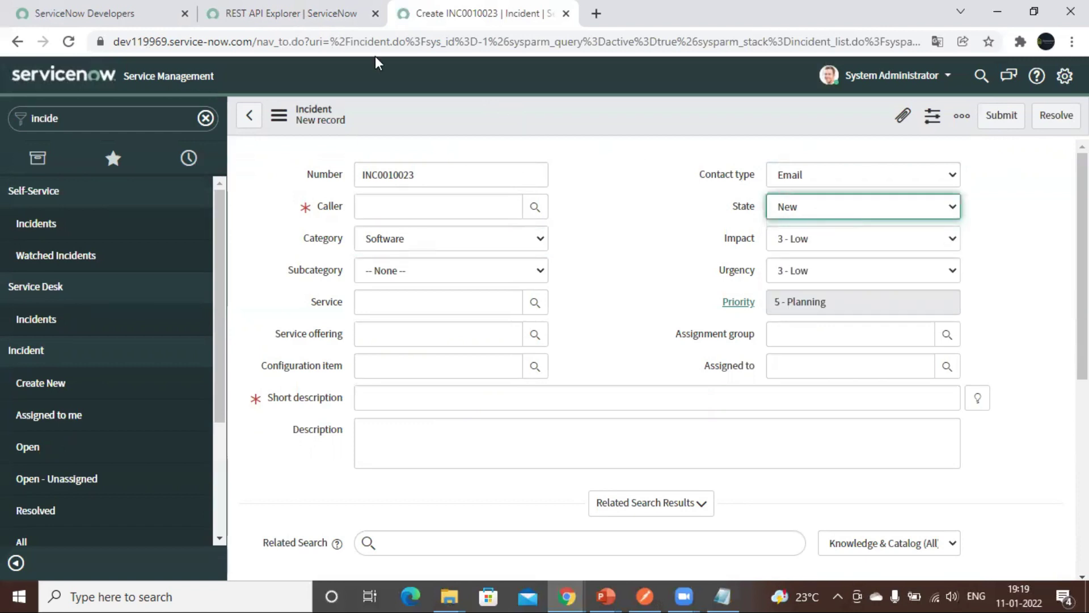
{"action": "left_click", "coordinate": [341, 20]}
{"action": "left_click", "coordinate": [548, 429]}
{"action": "type", "text": "stat"}
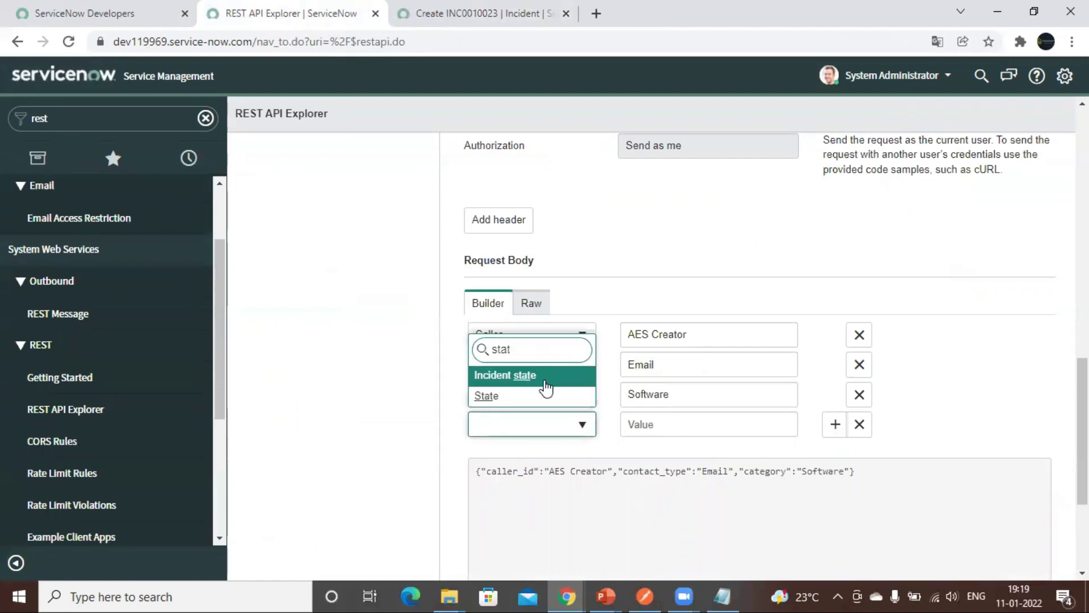
{"action": "left_click", "coordinate": [491, 396]}
{"action": "left_click", "coordinate": [659, 427]}
{"action": "type", "text": "New"}
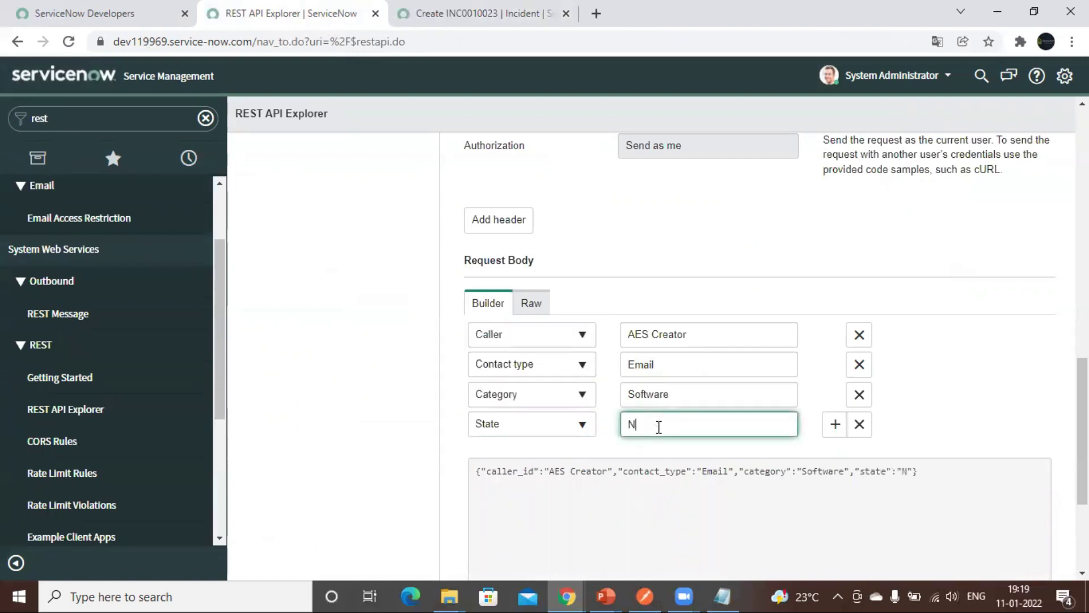
{"action": "left_click", "coordinate": [834, 425]}
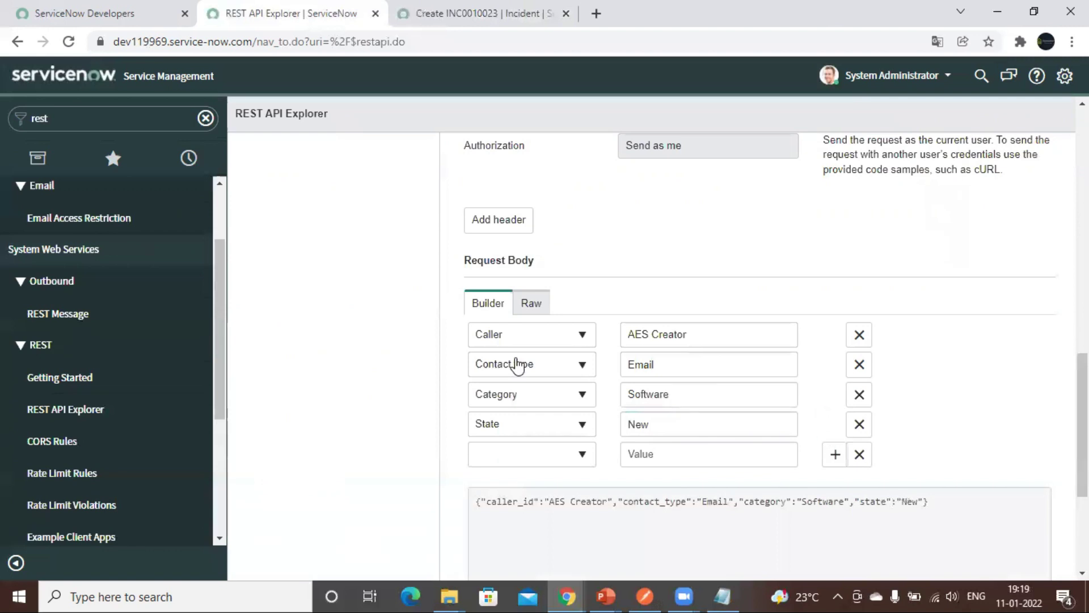
Look up the available Impact options in the new incident form.
{"action": "left_click", "coordinate": [403, 28]}
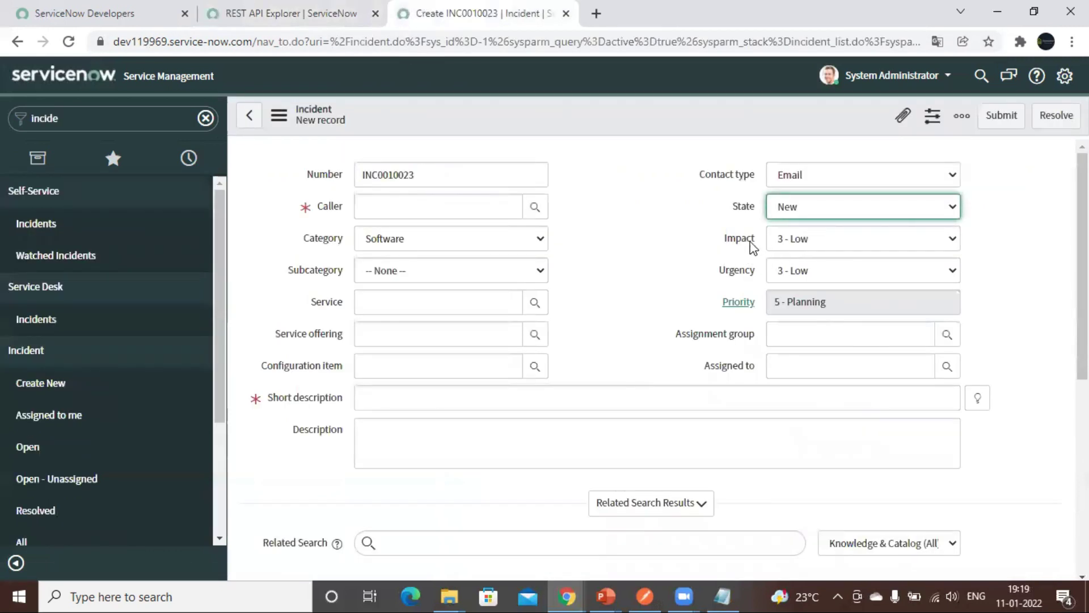
{"action": "left_click", "coordinate": [795, 243]}
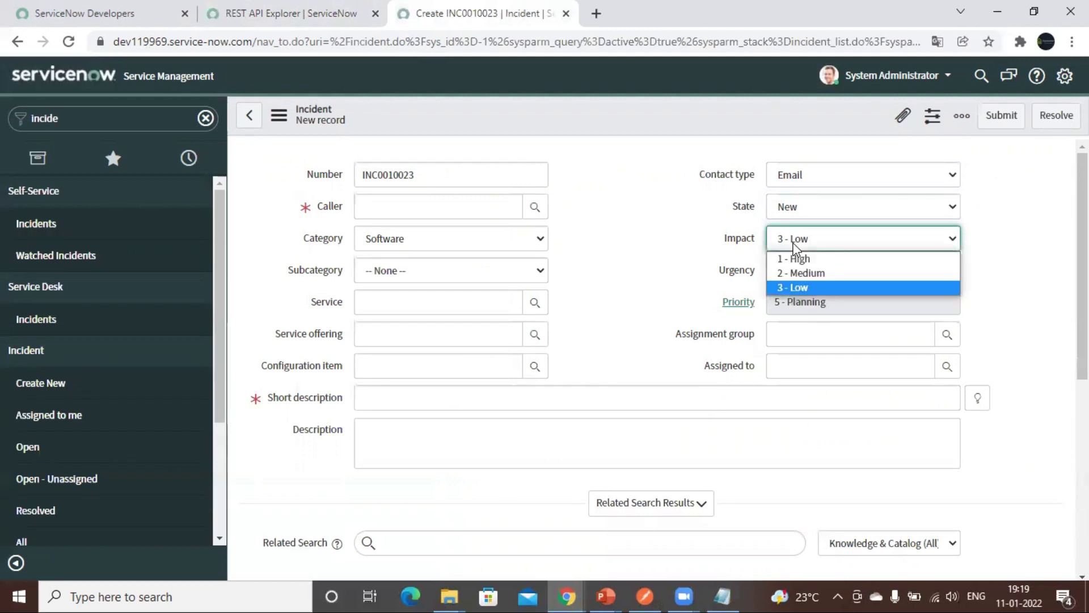
{"action": "left_click", "coordinate": [797, 246]}
{"action": "left_click", "coordinate": [400, 67]}
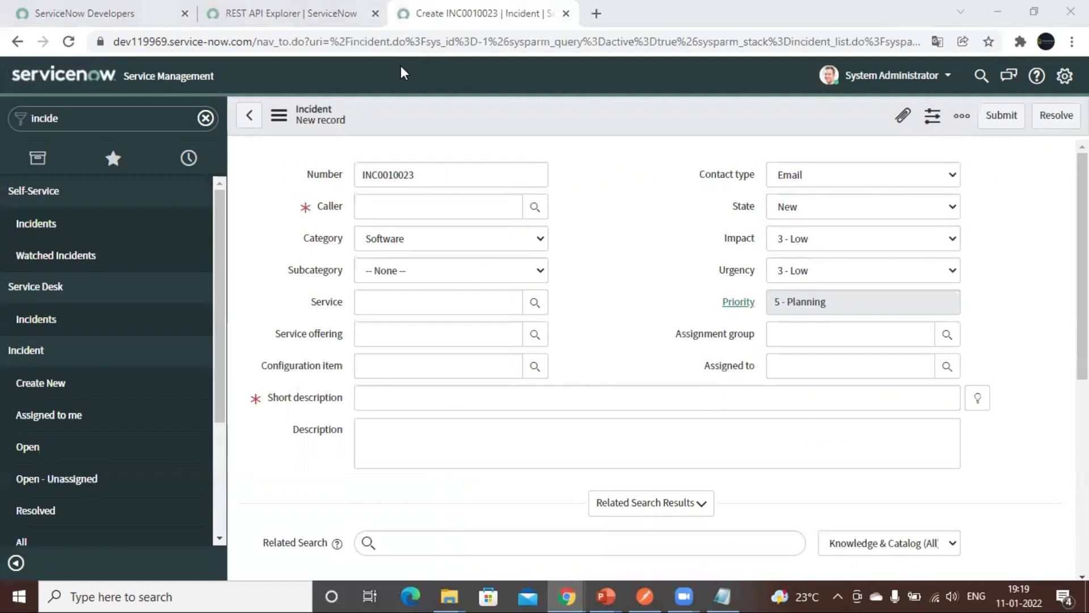
Add the impact field with the value 1 to the request body in REST API Explorer.
{"action": "left_click", "coordinate": [328, 16]}
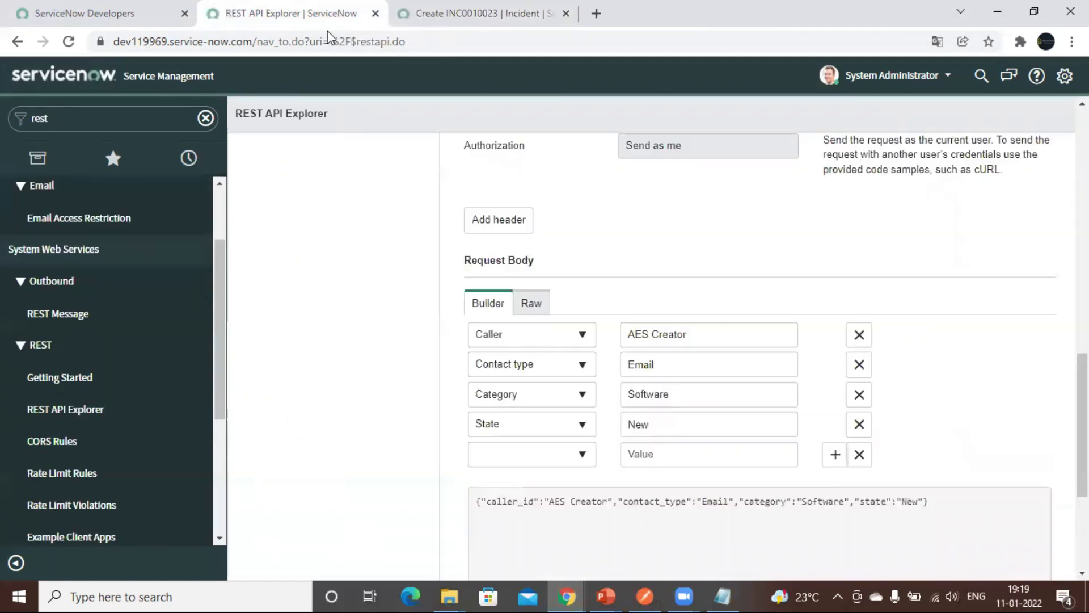
{"action": "left_click", "coordinate": [577, 454]}
{"action": "type", "text": "impa"}
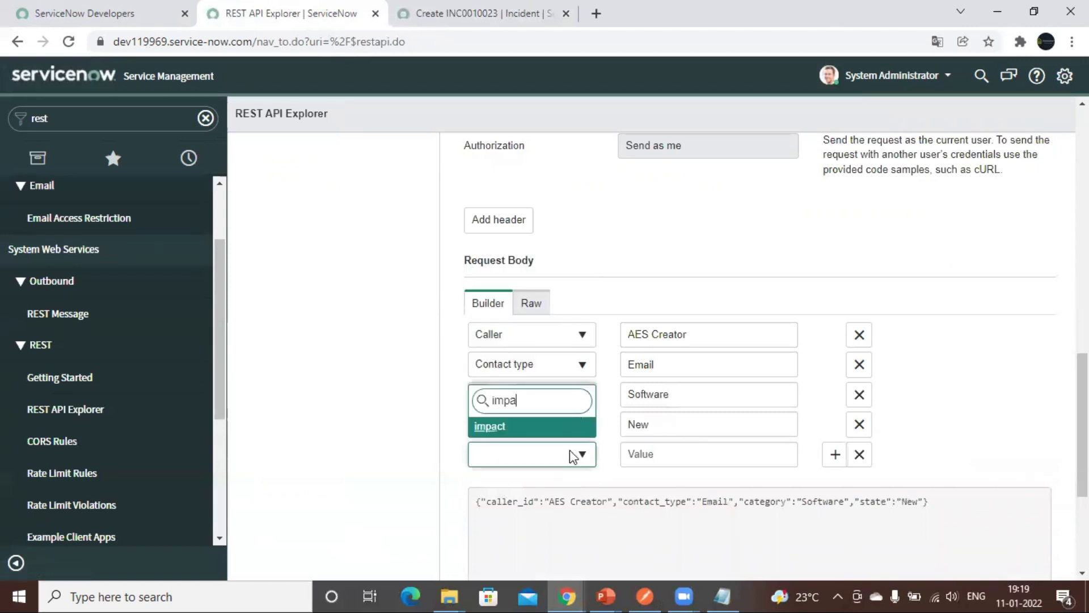
{"action": "left_click", "coordinate": [499, 427]}
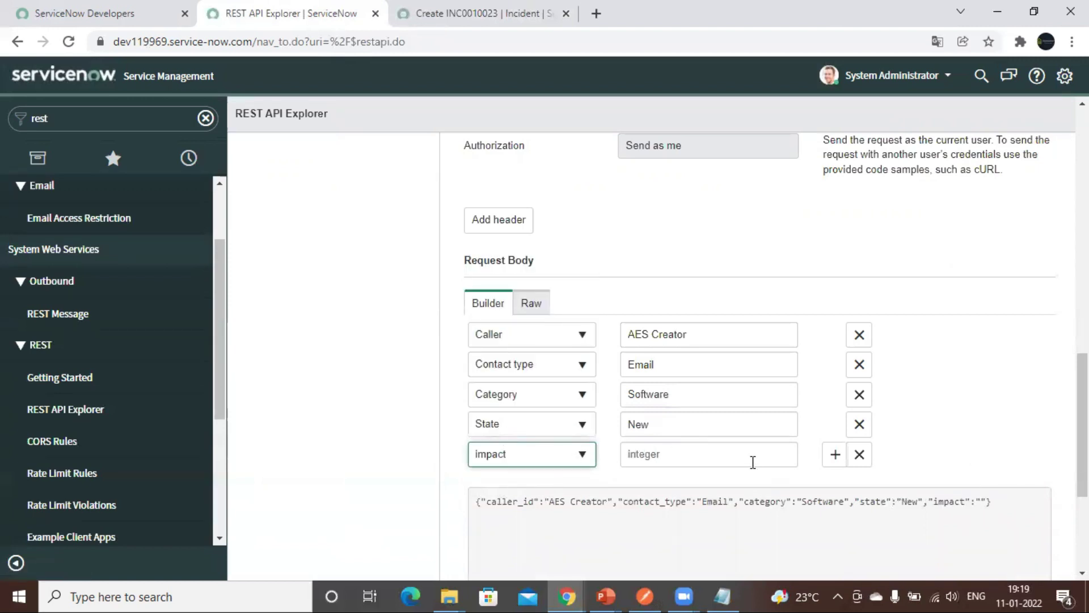
{"action": "left_click", "coordinate": [704, 454]}
{"action": "type", "text": "1"}
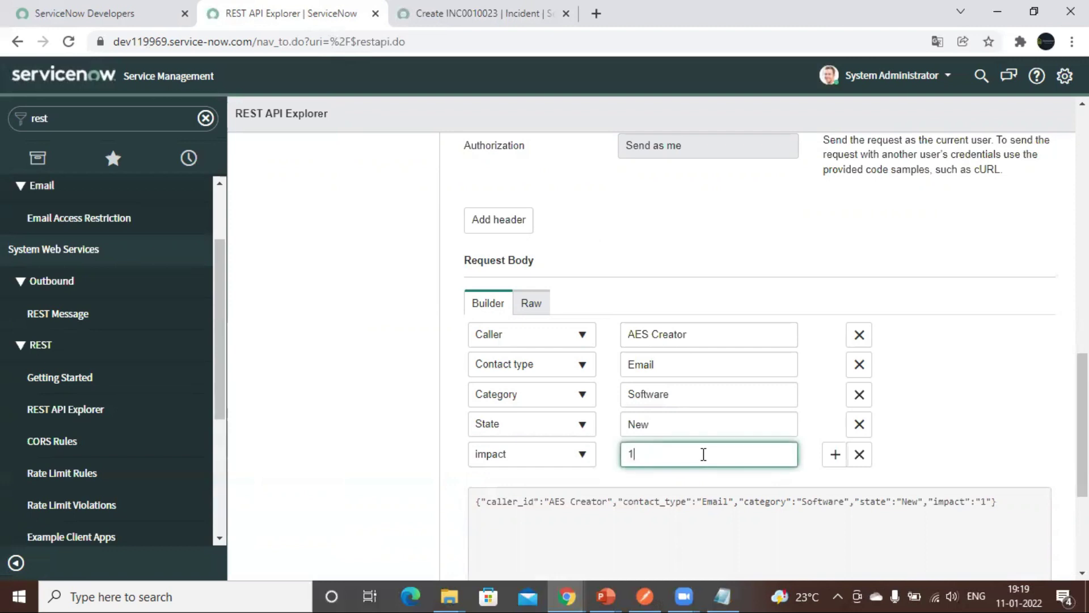
{"action": "left_click", "coordinate": [958, 397]}
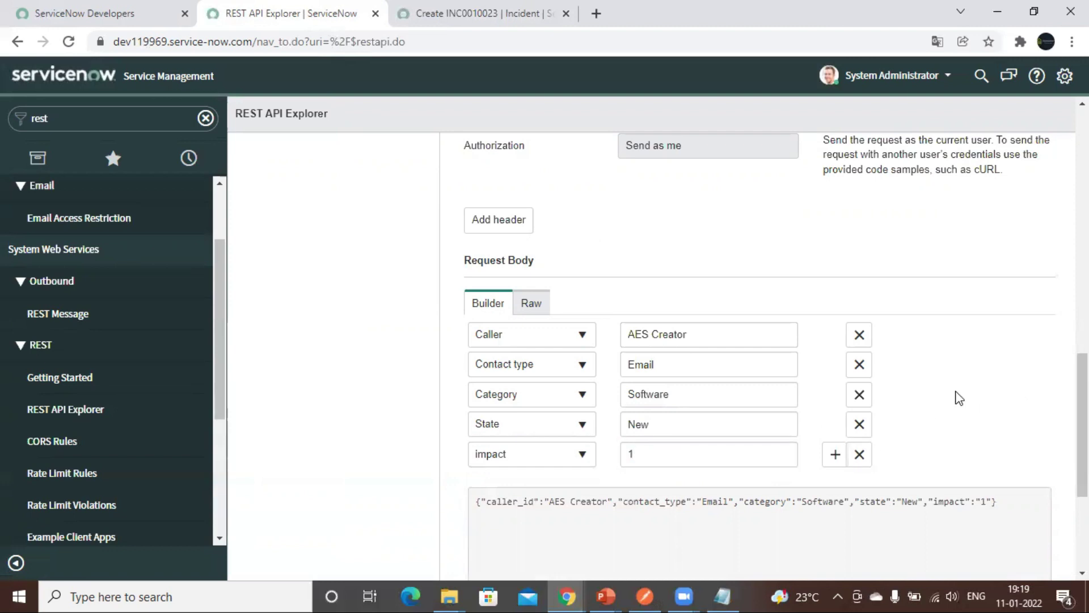
{"action": "scroll", "coordinate": [965, 398], "scroll_direction": "down", "scroll_amount": 3}
{"action": "left_click_drag", "start_coordinate": [1002, 260], "coordinate": [475, 267]}
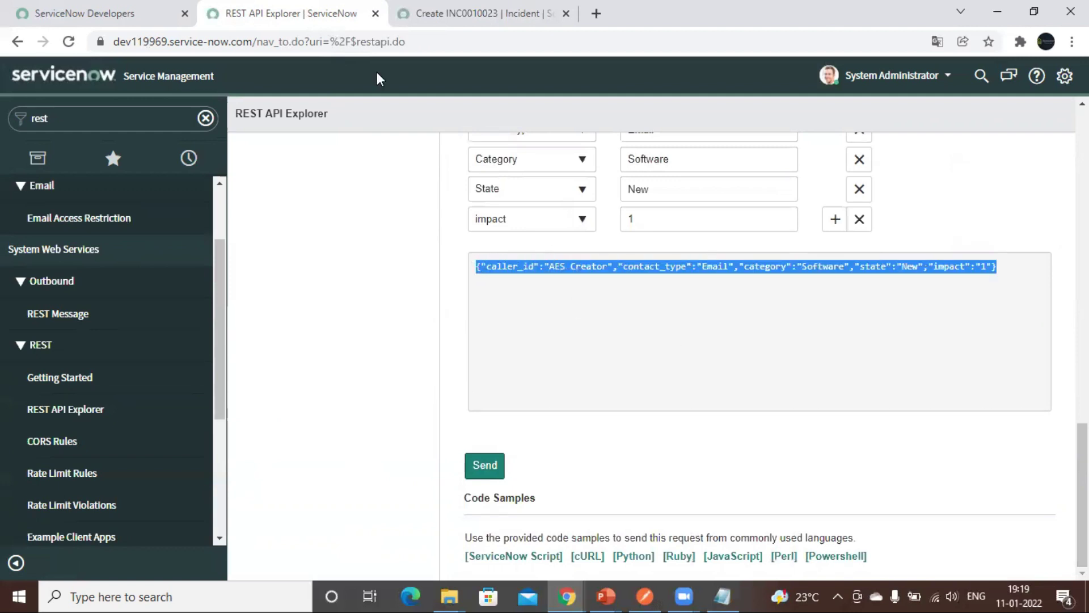
{"action": "key", "text": "ctrl+Tab"}
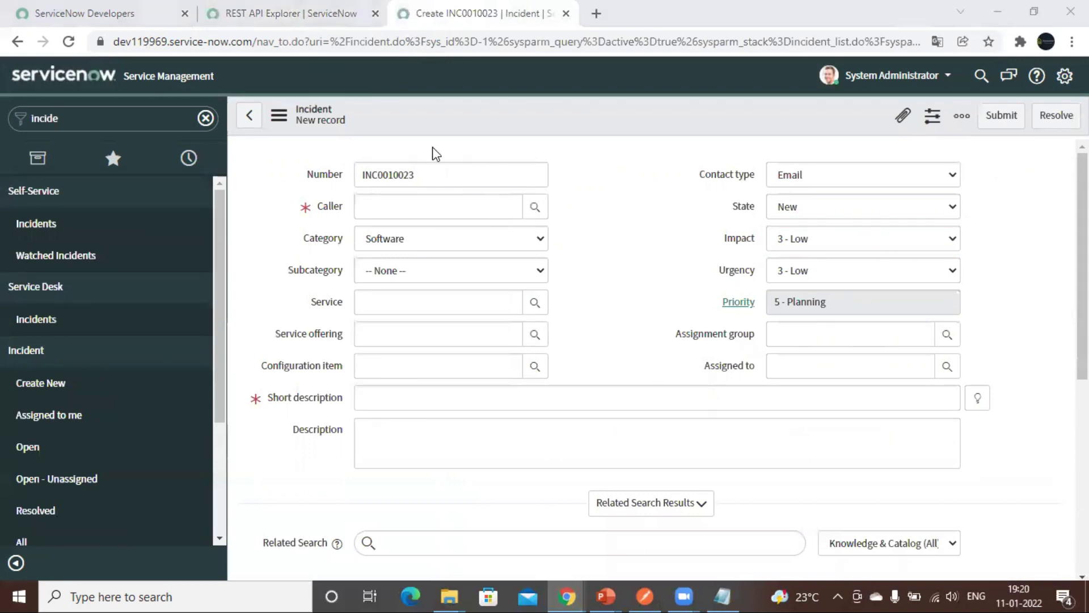
{"action": "key", "text": "ctrl+shift+Tab"}
Add a sixth field row to the request body for Short description with the value "This is test incident.".
{"action": "left_click", "coordinate": [835, 219]}
{"action": "left_click", "coordinate": [577, 250]}
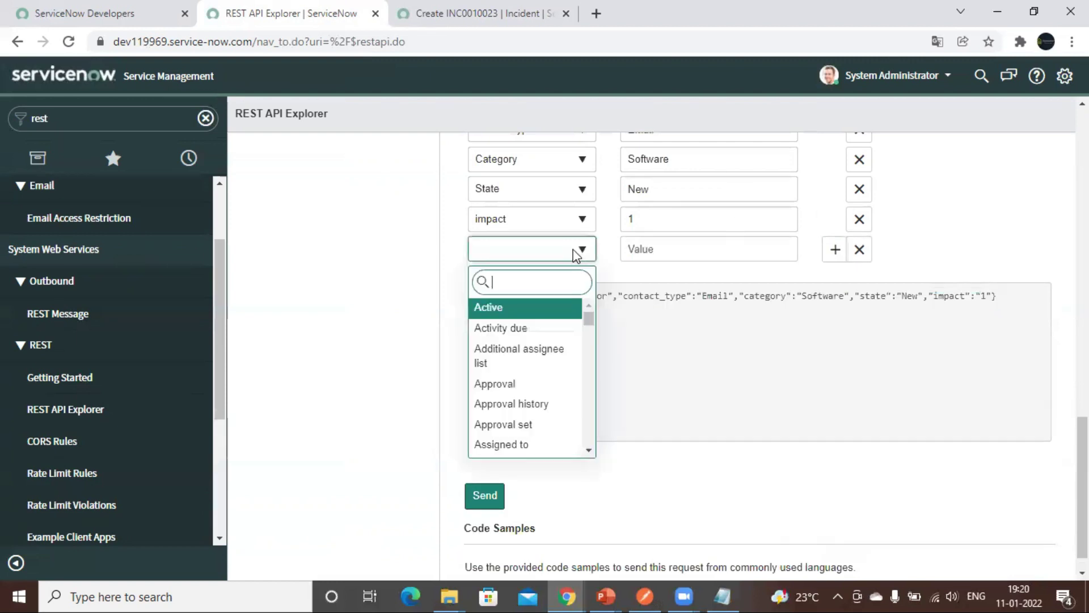
{"action": "type", "text": "sho"}
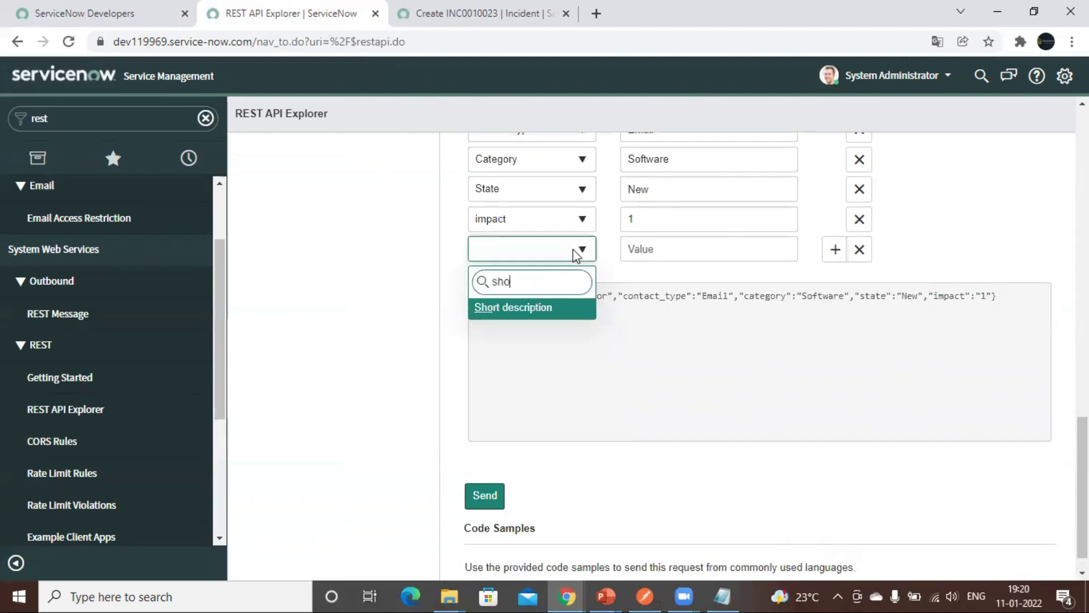
{"action": "left_click", "coordinate": [529, 308]}
{"action": "left_click", "coordinate": [684, 251]}
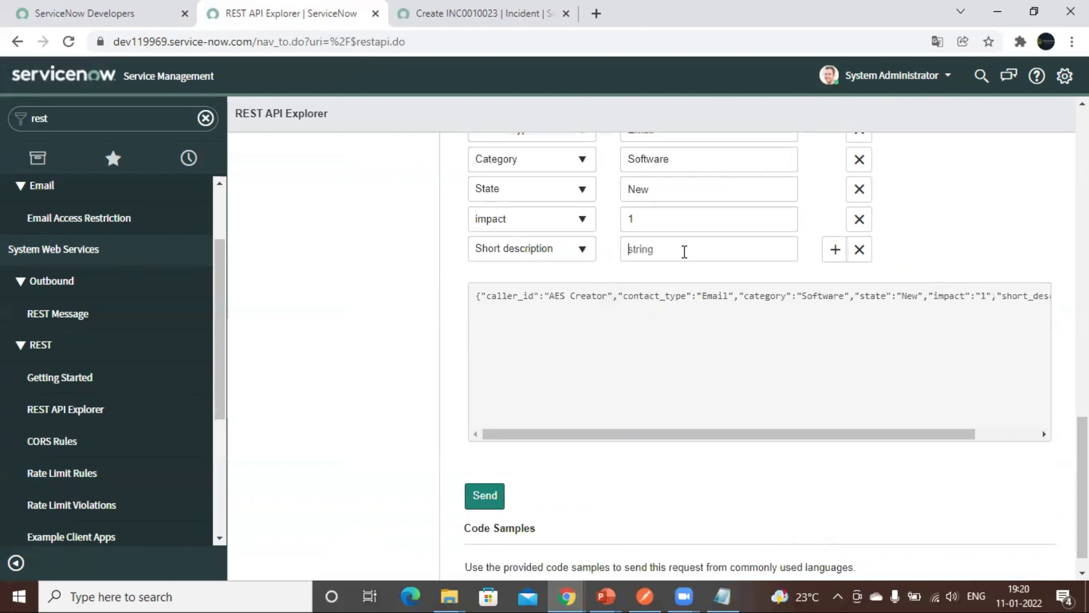
{"action": "type", "text": "This is test"}
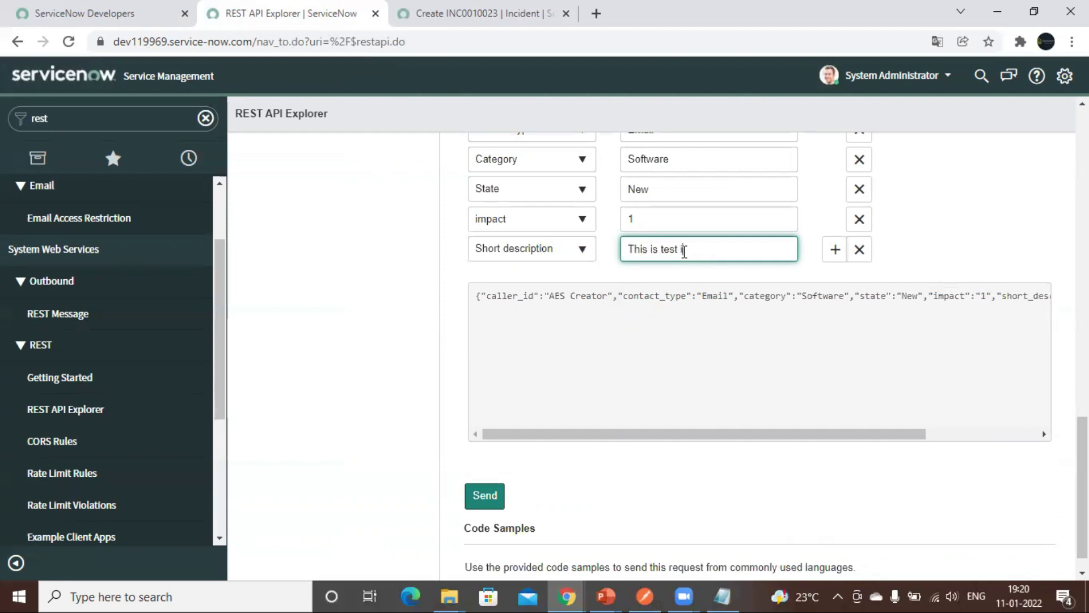
{"action": "type", "text": "ident."}
Select and copy the entire generated JSON request body.
{"action": "left_click", "coordinate": [771, 321]}
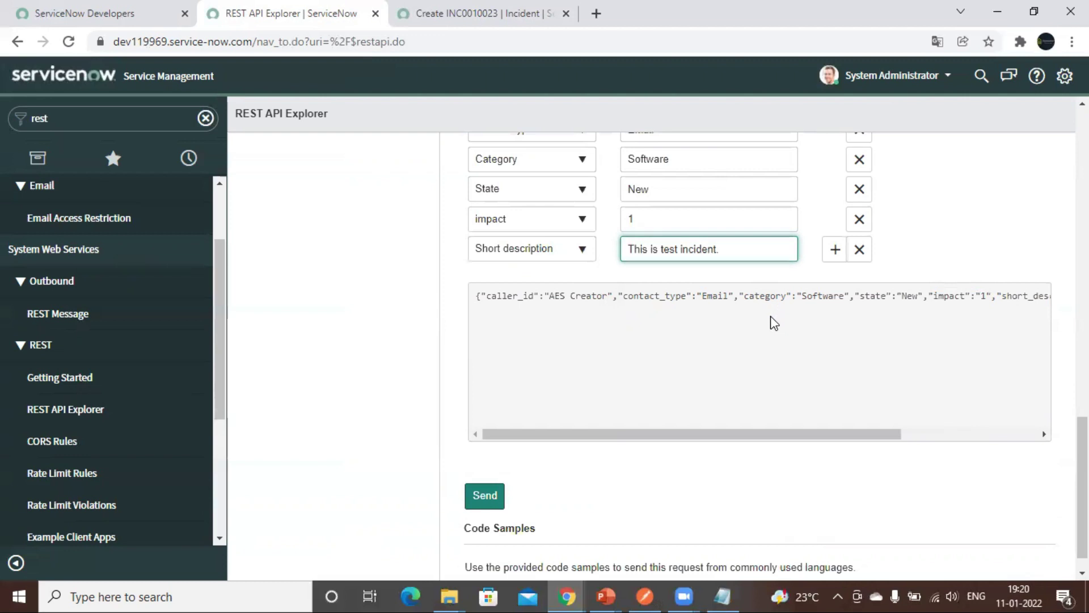
{"action": "key", "text": "ctrl+a"}
{"action": "double_click", "coordinate": [772, 322]}
{"action": "key", "text": "ctrl+a"}
{"action": "triple_click", "coordinate": [772, 321]}
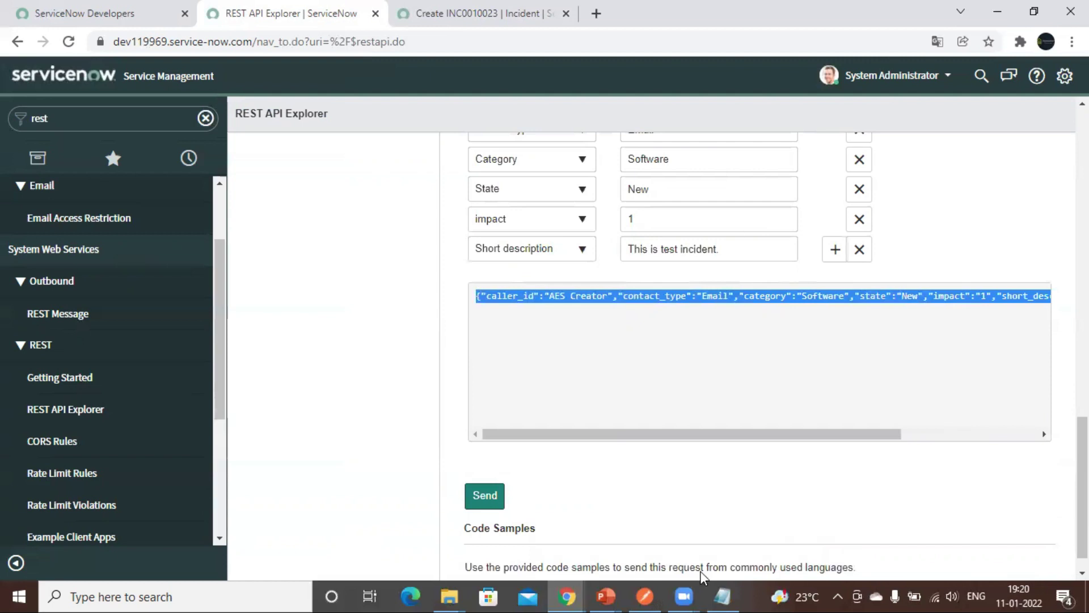
Switch to the untitled Notepad note and paste the JSON request body below the incident number line, separated by a blank line.
{"action": "left_click", "coordinate": [722, 595]}
{"action": "left_click", "coordinate": [427, 494]}
{"action": "key", "text": "Return"}
{"action": "key", "text": "Return"}
{"action": "type", "text": "{\"caller_id\":\"AES Creator\",\"contact_type\":\"Email\",\"category\":\"Software\",\"state\":\"New\",\"impact\":\"1\",\"short_description\":\"This is test incident.\"}"}
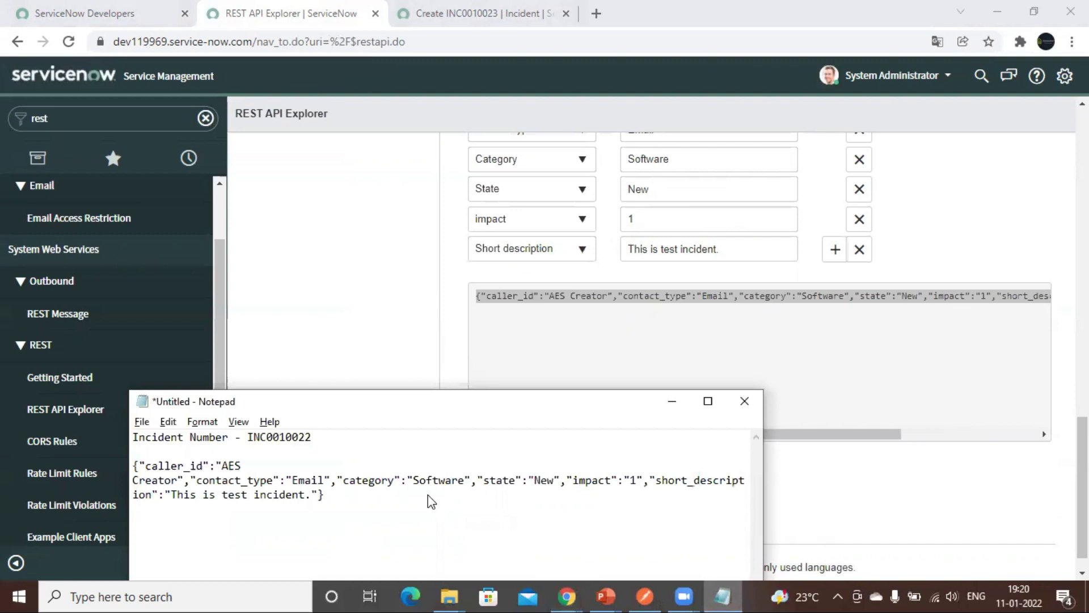
Return to REST API Explorer in the browser, send the request, and confirm the data modification.
{"action": "key", "text": "alt+Tab"}
{"action": "left_click", "coordinate": [565, 596]}
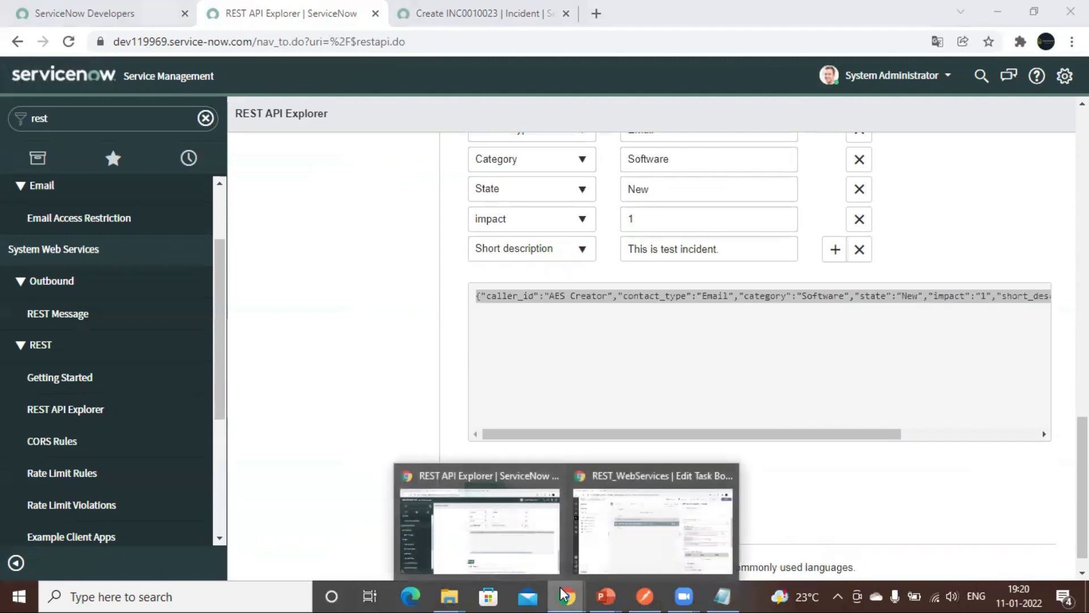
{"action": "left_click", "coordinate": [355, 368]}
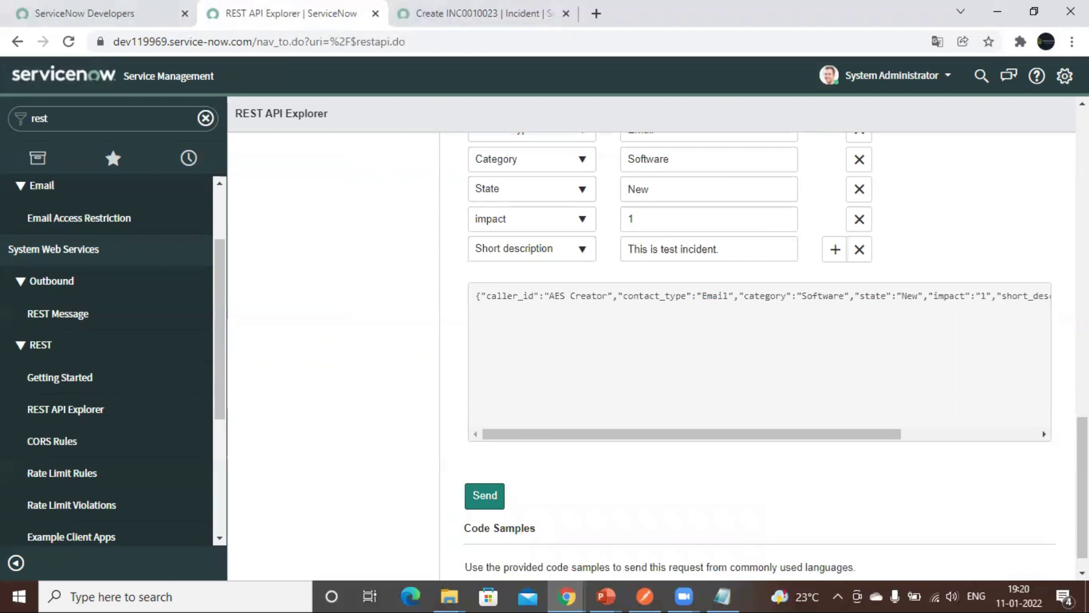
{"action": "scroll", "coordinate": [1083, 454], "scroll_direction": "up", "scroll_amount": 5}
{"action": "scroll", "coordinate": [1082, 454], "scroll_direction": "down", "scroll_amount": 4}
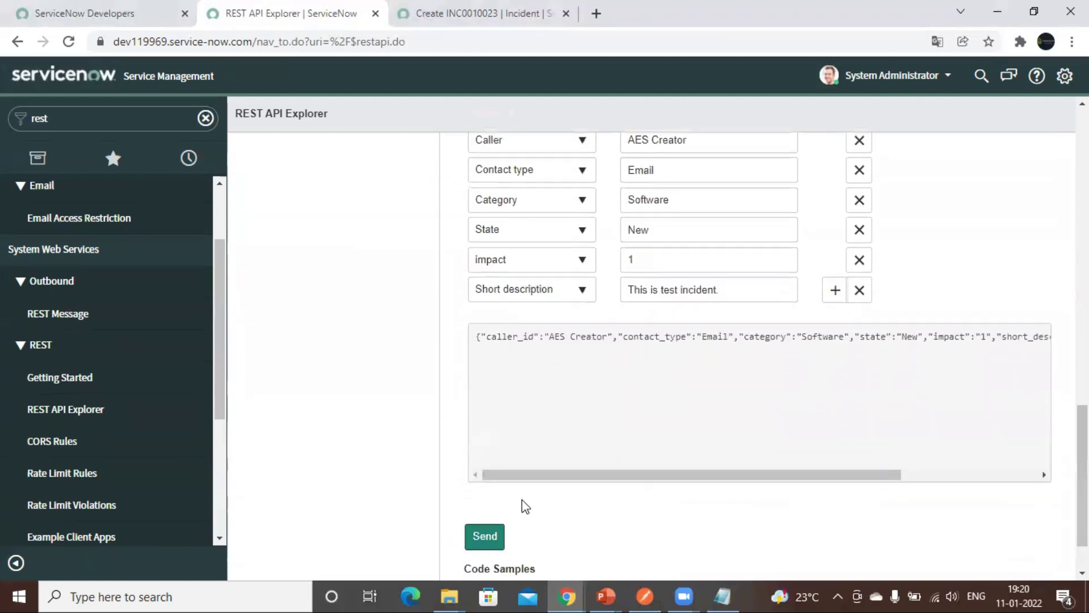
{"action": "left_click", "coordinate": [486, 538]}
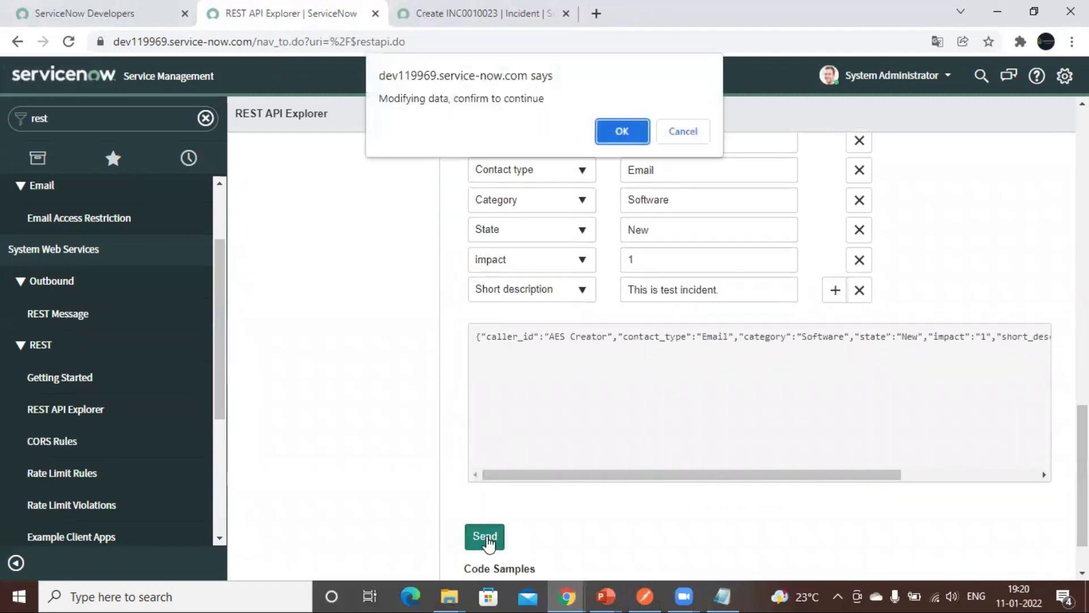
{"action": "left_click", "coordinate": [623, 129]}
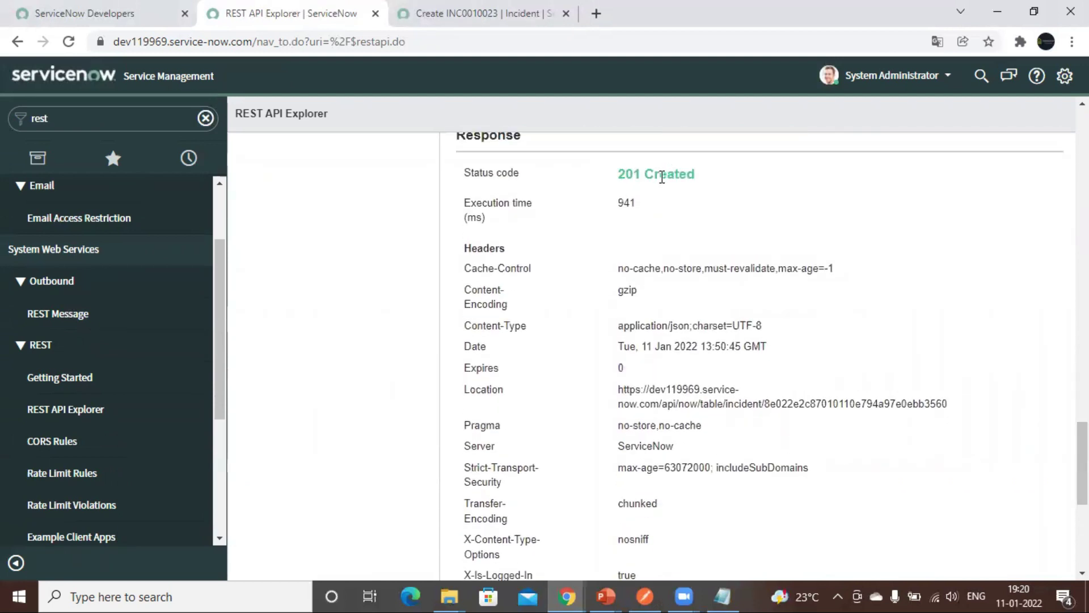
Copy the entire response body and paste it into the untitled Notepad note below the request JSON, separated by a dashed line.
{"action": "scroll", "coordinate": [760, 352], "scroll_direction": "down", "scroll_amount": 6}
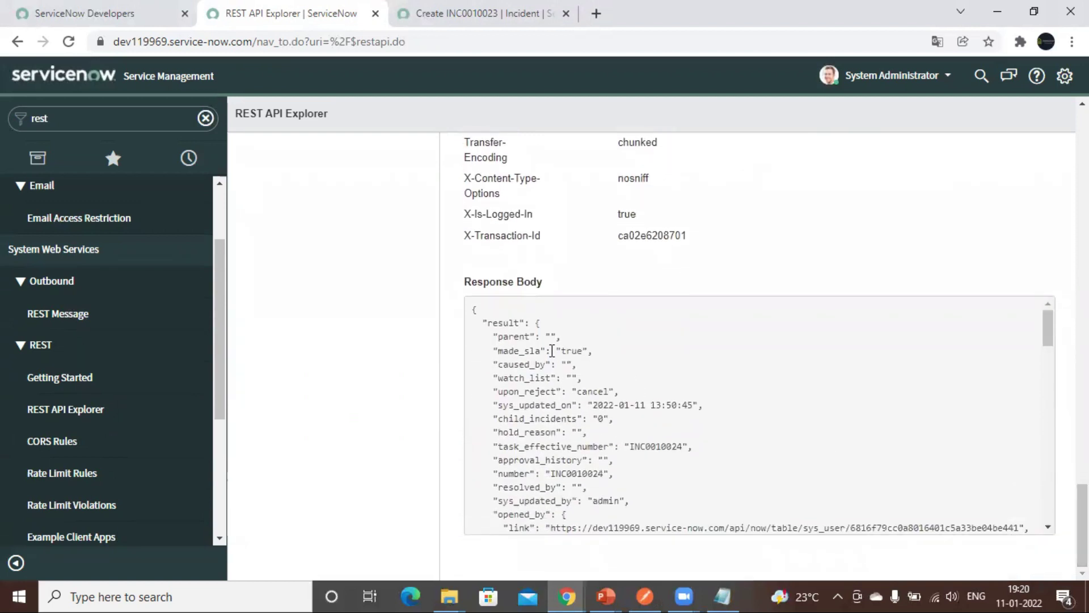
{"action": "left_click_drag", "start_coordinate": [474, 315], "coordinate": [700, 558]}
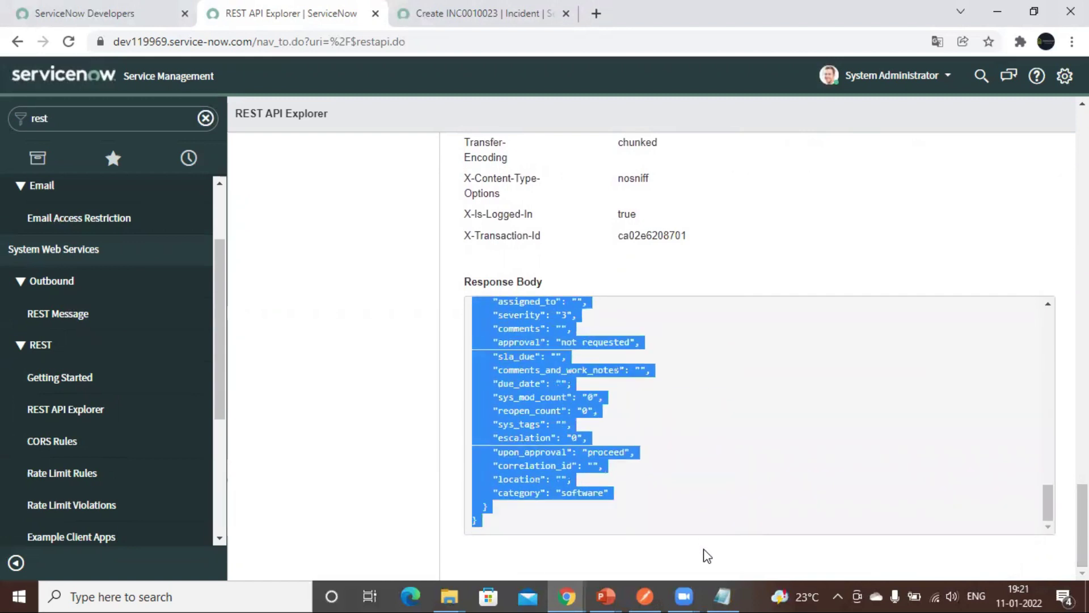
{"action": "left_click", "coordinate": [723, 596]}
{"action": "left_click_drag", "start_coordinate": [578, 404], "coordinate": [590, 198]}
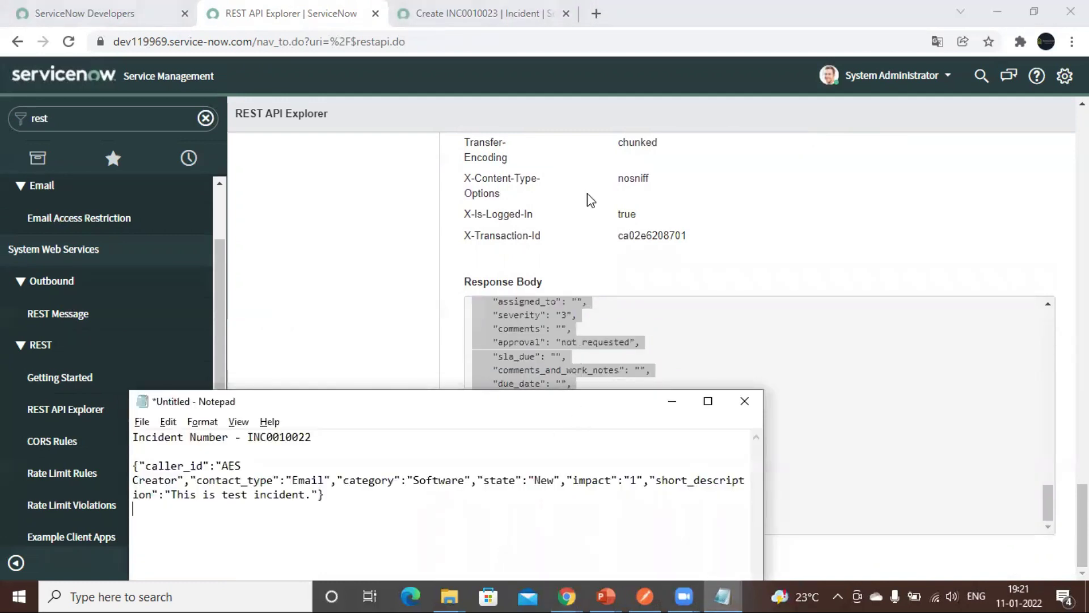
{"action": "left_click", "coordinate": [719, 191]}
{"action": "type", "text": "-------------------------------------------------"}
{"action": "key", "text": "Return"}
{"action": "key", "text": "Return"}
{"action": "key", "text": "ctrl+v"}
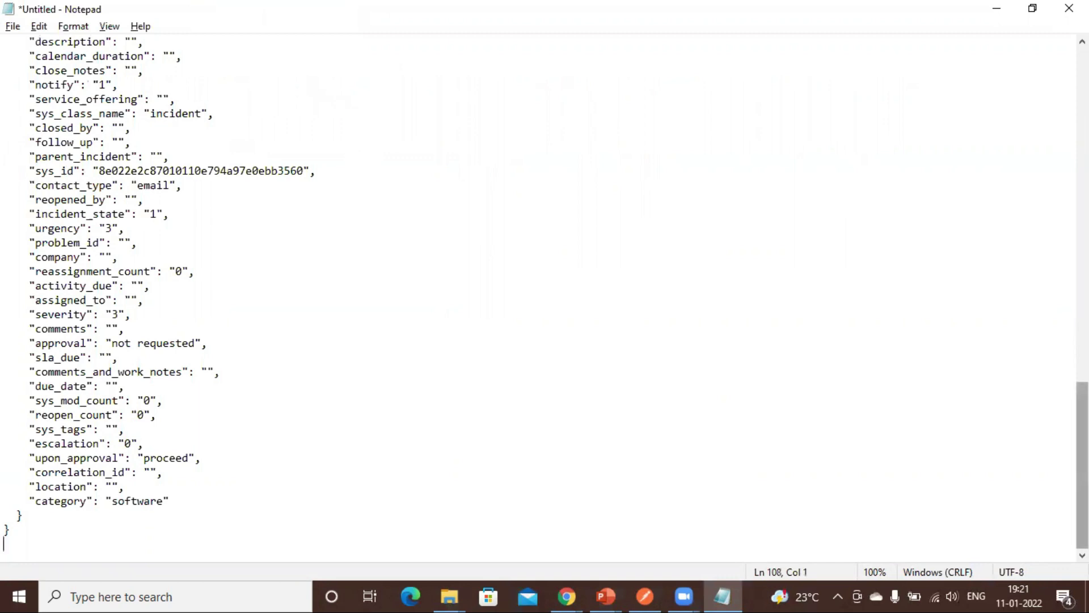
Examine the pasted response from the beginning, checking the incident number and short_description values.
{"action": "scroll", "coordinate": [545, 299], "scroll_direction": "up", "scroll_amount": 15}
{"action": "scroll", "coordinate": [545, 299], "scroll_direction": "up", "scroll_amount": 9}
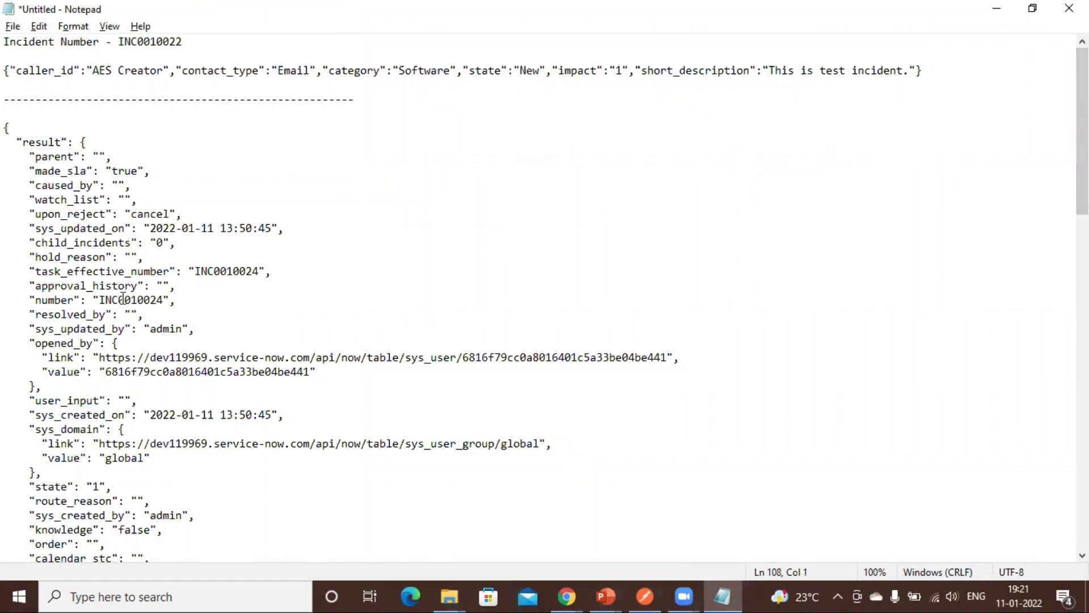
{"action": "left_click_drag", "start_coordinate": [101, 299], "coordinate": [138, 295]}
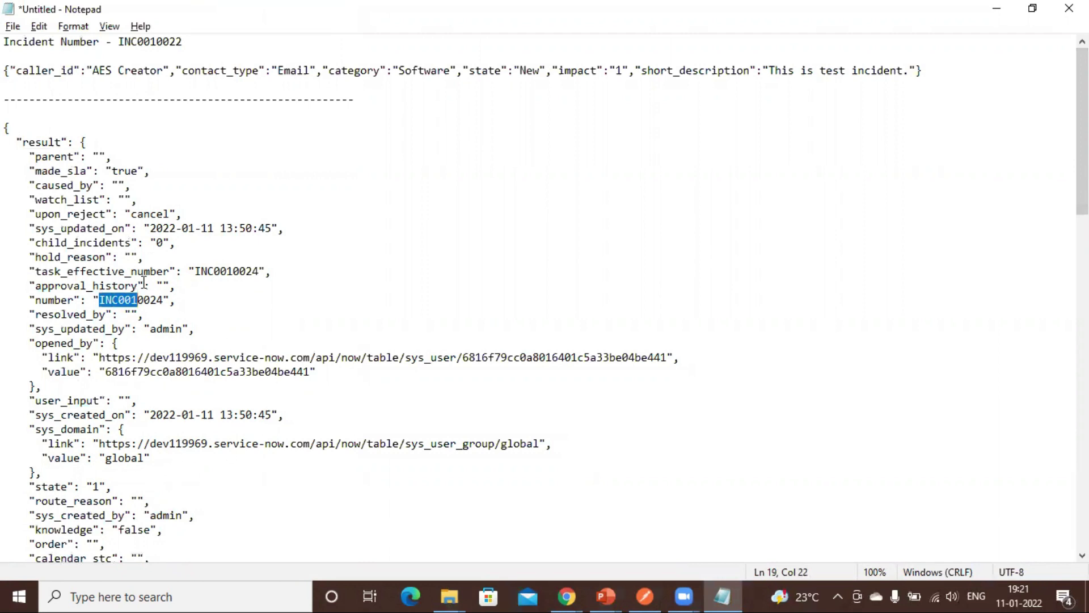
{"action": "left_click", "coordinate": [106, 242]}
{"action": "key", "text": "Down"}
{"action": "key", "text": "Down"}
{"action": "key", "text": "Down"}
{"action": "key", "text": "Down"}
{"action": "key", "text": "Down"}
{"action": "key", "text": "Down"}
{"action": "key", "text": "Down"}
{"action": "key", "text": "Down"}
{"action": "key", "text": "Down"}
{"action": "key", "text": "Down"}
{"action": "key", "text": "Down"}
{"action": "key", "text": "Down"}
{"action": "key", "text": "Down"}
{"action": "key", "text": "Down"}
{"action": "key", "text": "Down"}
{"action": "key", "text": "Down"}
{"action": "key", "text": "Down"}
{"action": "key", "text": "Down"}
{"action": "key", "text": "Down"}
{"action": "key", "text": "Down"}
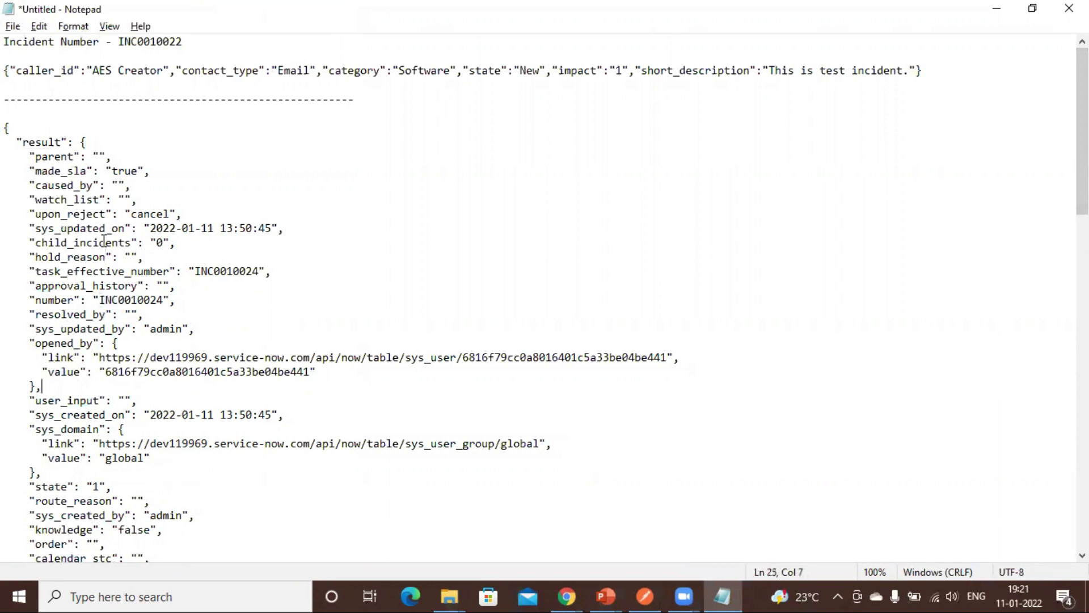
{"action": "key", "text": "Down"}
{"action": "key", "text": "Down"}
{"action": "key", "text": "Down"}
{"action": "key", "text": "Down"}
{"action": "key", "text": "Down"}
{"action": "key", "text": "Down"}
{"action": "key", "text": "Down"}
{"action": "key", "text": "Down"}
{"action": "key", "text": "Down"}
{"action": "key", "text": "Down"}
{"action": "key", "text": "Down"}
{"action": "key", "text": "Down"}
{"action": "key", "text": "Down"}
{"action": "key", "text": "Down"}
{"action": "key", "text": "Down"}
{"action": "key", "text": "Down"}
{"action": "key", "text": "Down"}
{"action": "key", "text": "Down"}
{"action": "key", "text": "Down"}
{"action": "key", "text": "Down"}
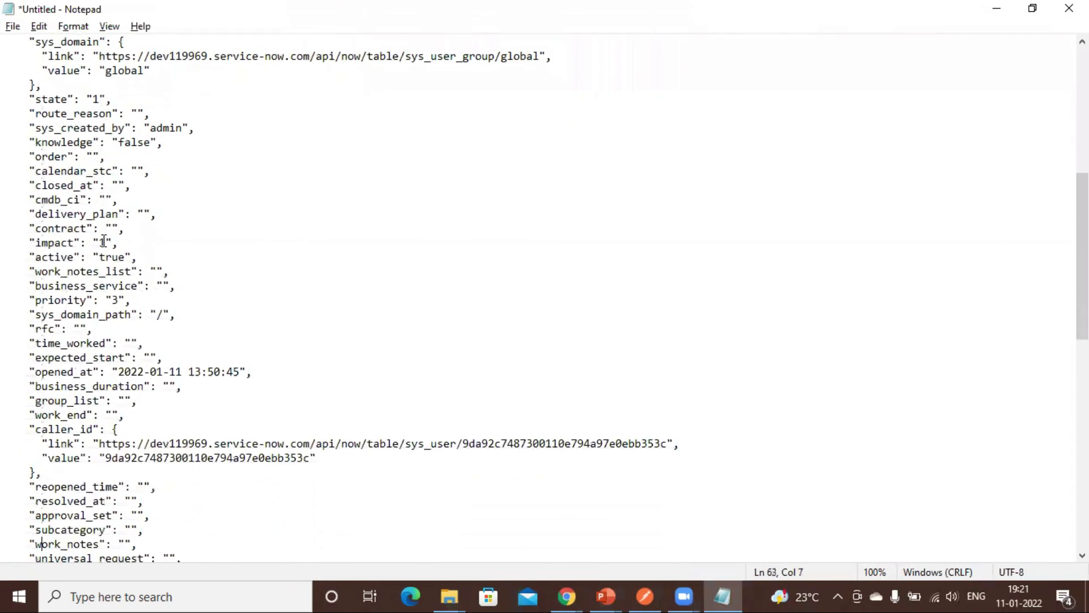
{"action": "key", "text": "Down"}
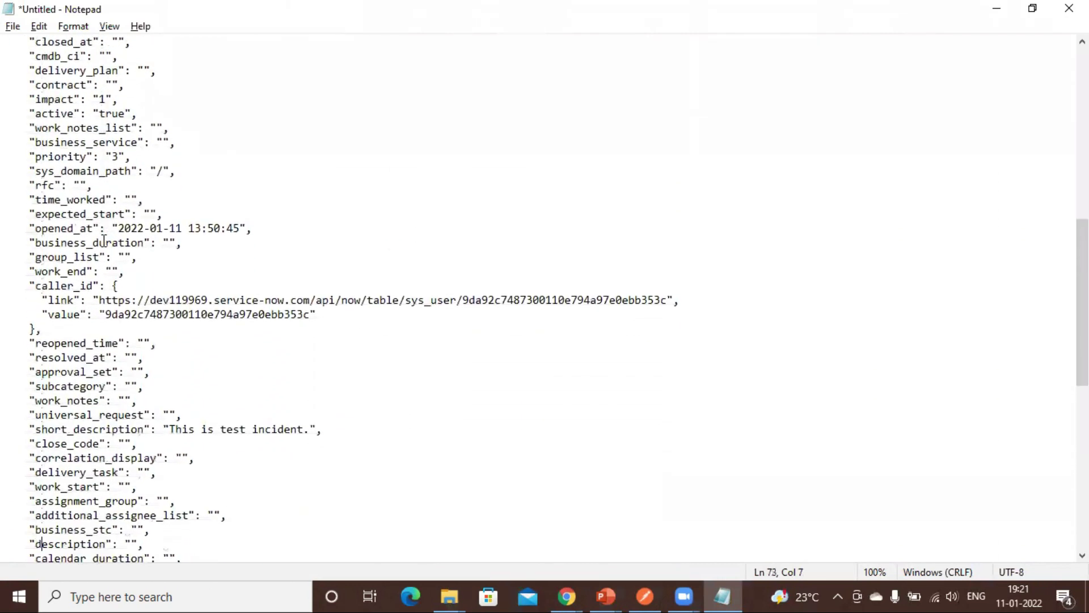
{"action": "left_click_drag", "start_coordinate": [170, 430], "coordinate": [303, 430]}
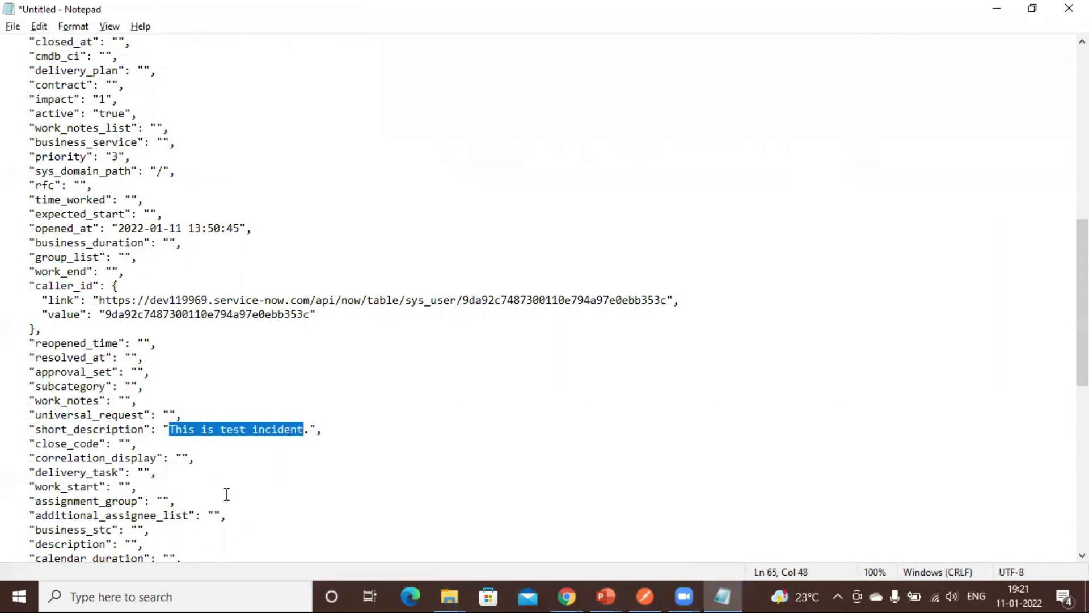
Go back up the response and copy the incident number from the task_effective_number field.
{"action": "key", "text": "Up"}
{"action": "key", "text": "Up"}
{"action": "key", "text": "Up"}
{"action": "key", "text": "Up"}
{"action": "key", "text": "Up"}
{"action": "key", "text": "Up"}
{"action": "key", "text": "Up"}
{"action": "key", "text": "Up"}
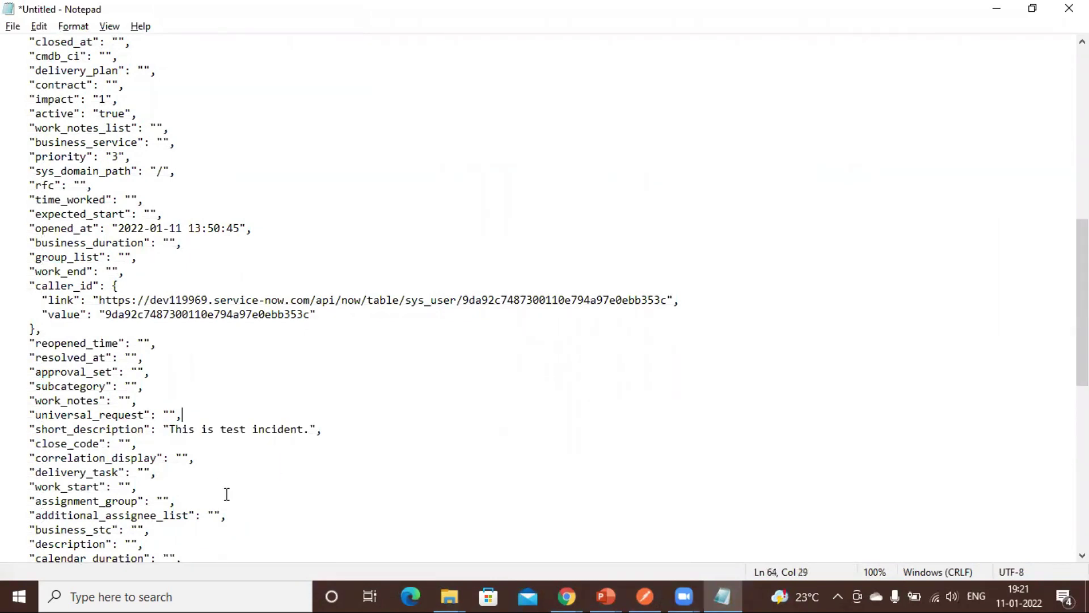
{"action": "key", "text": "Up"}
{"action": "key", "text": "Up"}
{"action": "key", "text": "Up"}
{"action": "key", "text": "Up"}
{"action": "key", "text": "Up"}
{"action": "key", "text": "Up"}
{"action": "key", "text": "Up"}
{"action": "key", "text": "Up"}
{"action": "key", "text": "Up"}
{"action": "key", "text": "Up"}
{"action": "key", "text": "Up"}
{"action": "key", "text": "Up"}
{"action": "key", "text": "Up"}
{"action": "key", "text": "Up"}
{"action": "key", "text": "Up"}
{"action": "key", "text": "Up"}
{"action": "key", "text": "Up"}
{"action": "key", "text": "Up"}
{"action": "key", "text": "Up"}
{"action": "key", "text": "Up"}
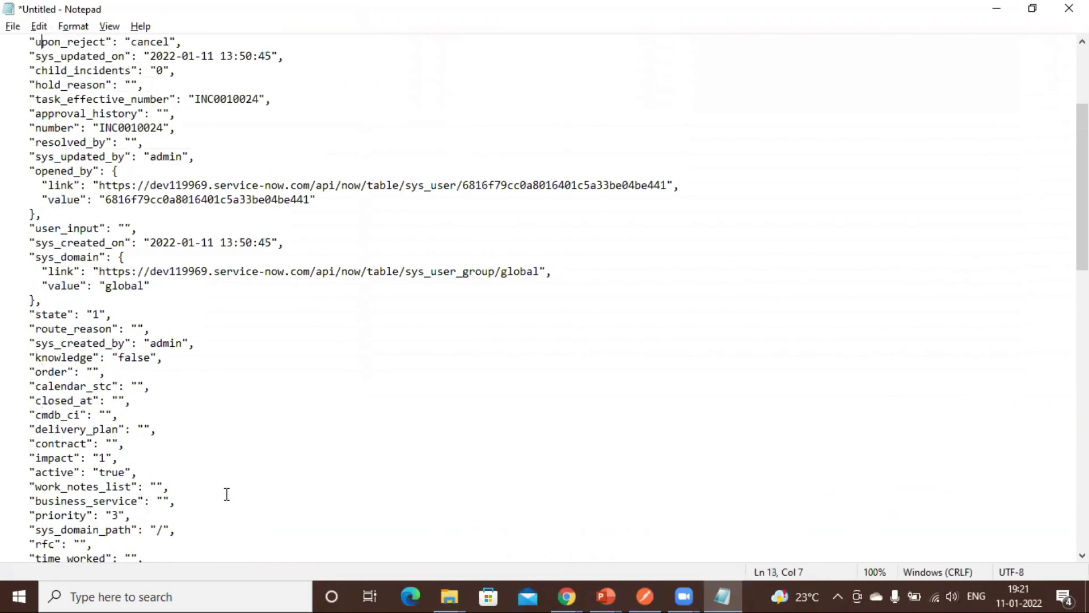
{"action": "left_click", "coordinate": [209, 102]}
{"action": "left_click_drag", "start_coordinate": [197, 100], "coordinate": [261, 100]}
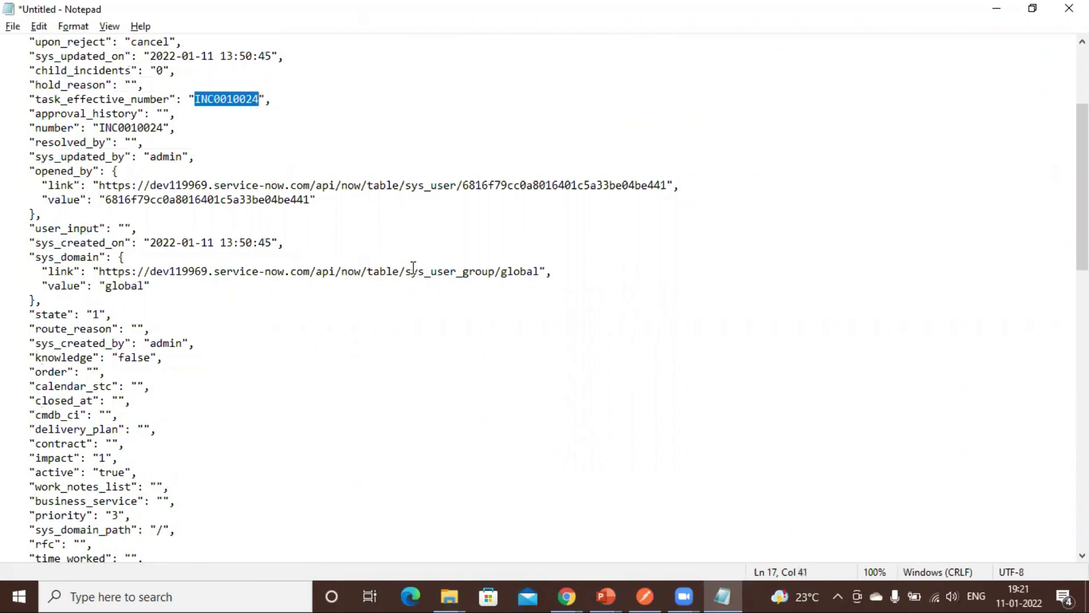
Switch to the browser's incident page, abandon the unsaved record, find INC0010024 in the Incidents list, and open it to check its short description.
{"action": "left_click", "coordinate": [567, 596]}
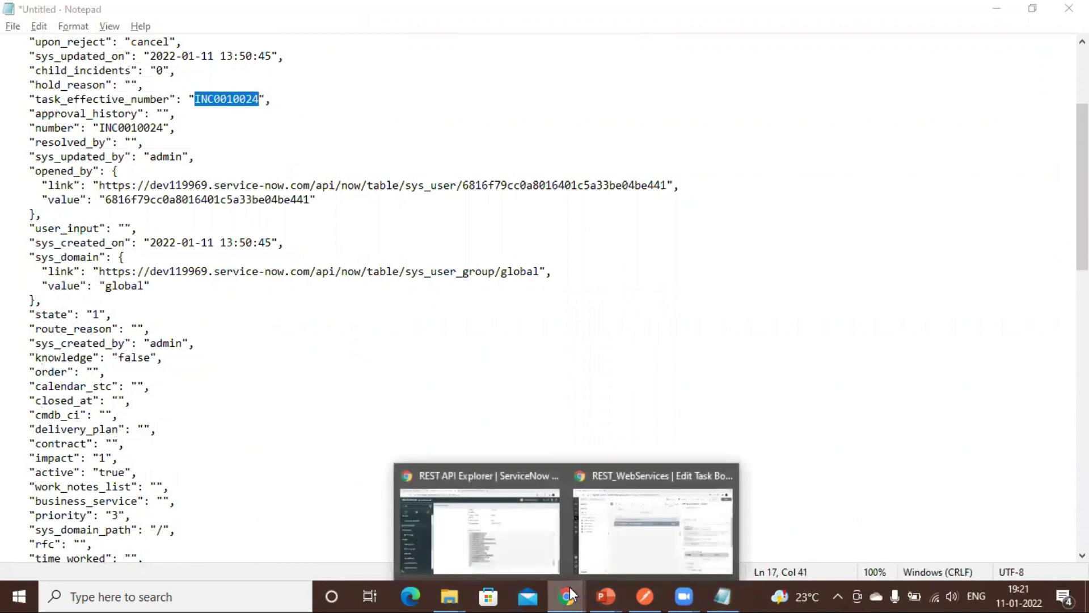
{"action": "left_click", "coordinate": [535, 529]}
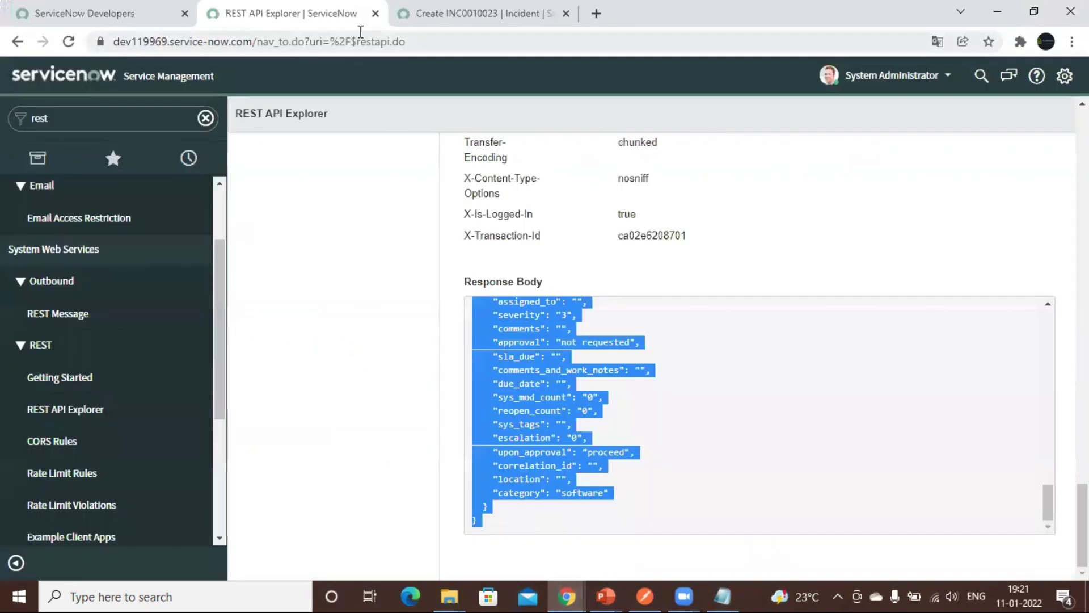
{"action": "key", "text": "ctrl+Tab"}
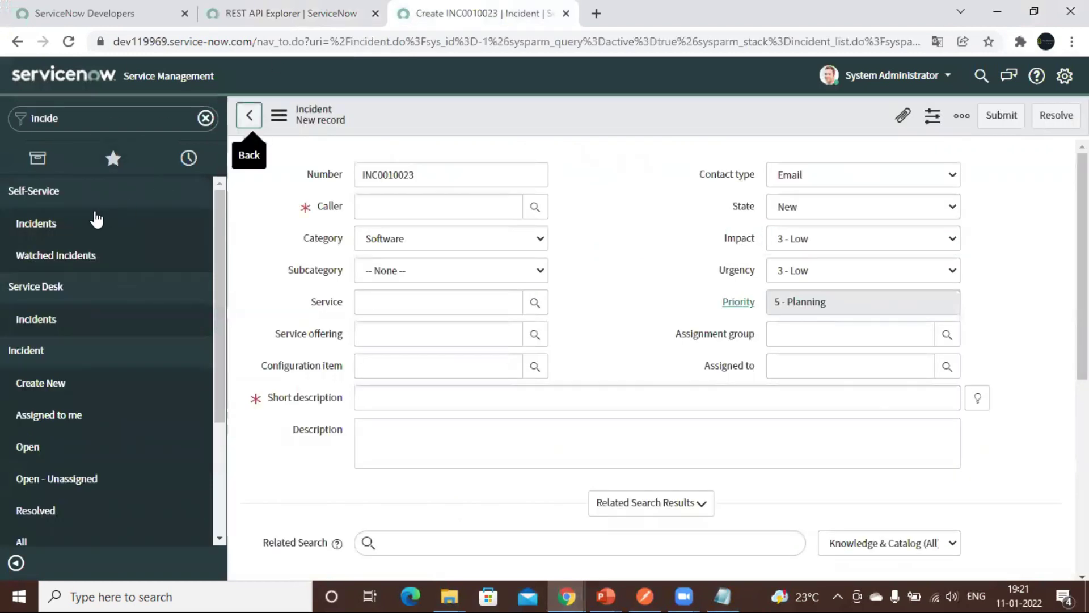
{"action": "left_click", "coordinate": [78, 224]}
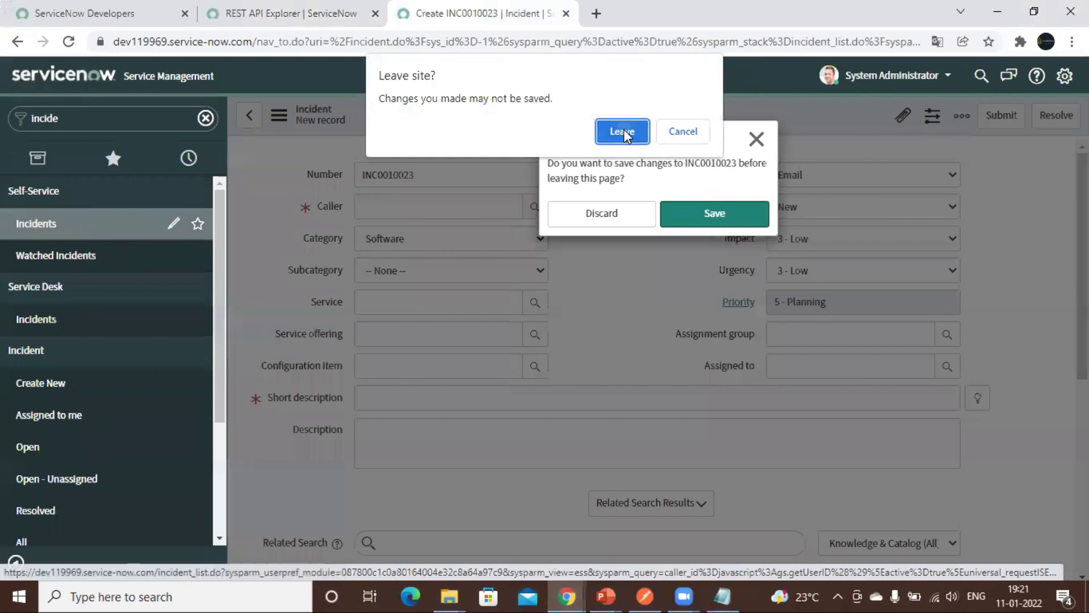
{"action": "left_click", "coordinate": [624, 128]}
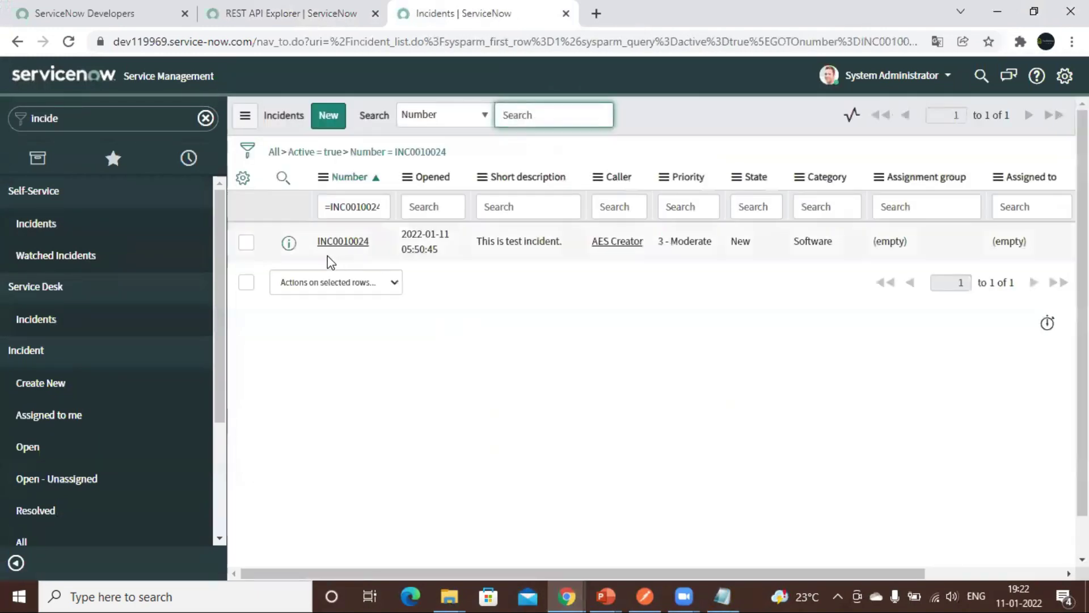
{"action": "left_click", "coordinate": [339, 244]}
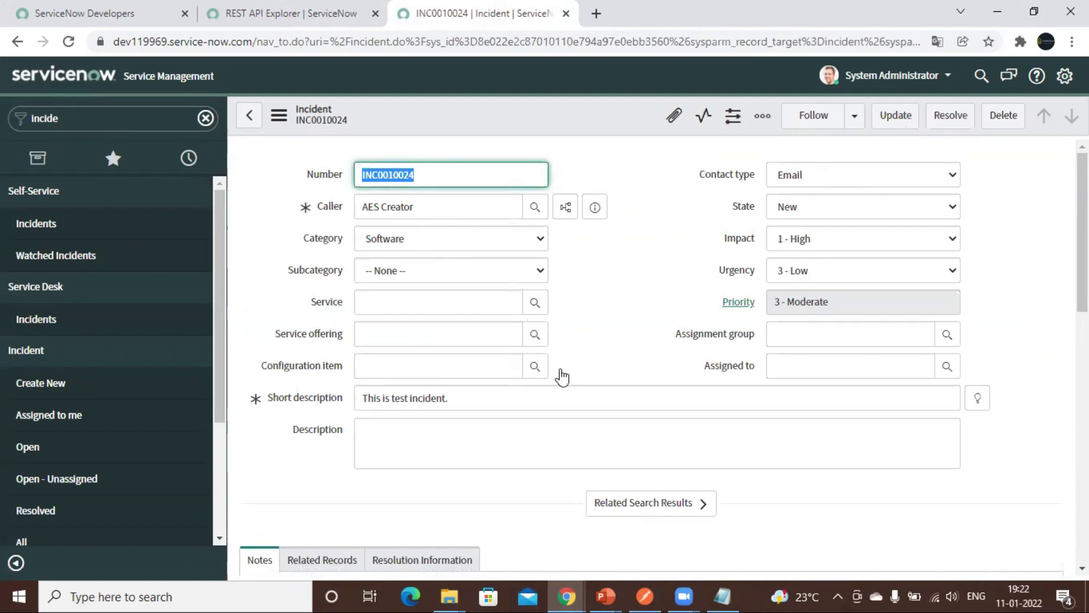
{"action": "left_click_drag", "start_coordinate": [447, 397], "coordinate": [372, 396]}
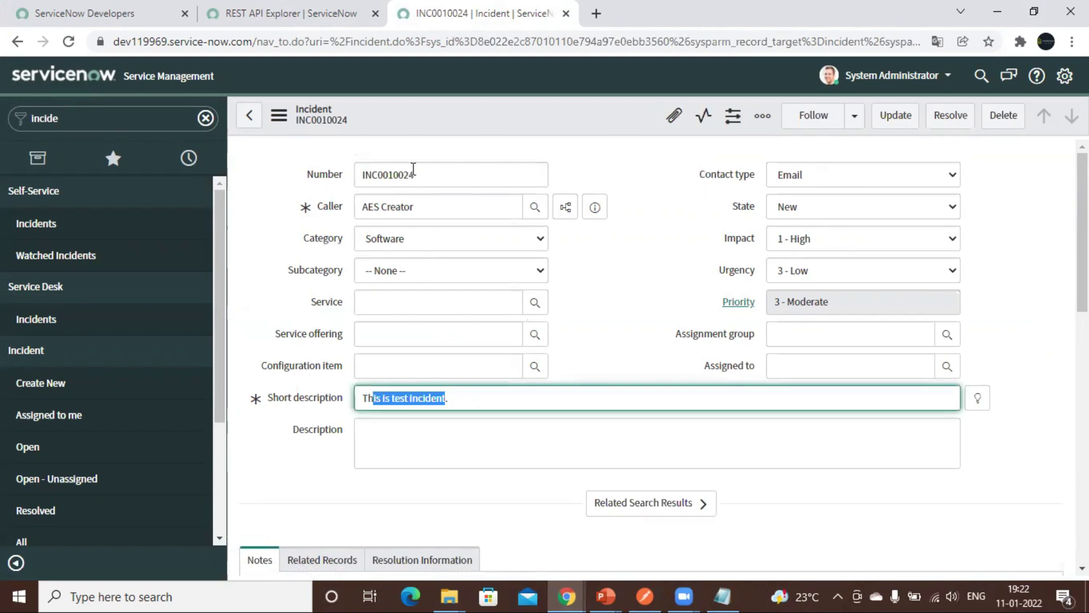
Copy the Create a record POST URL from REST API Explorer and paste it as the URI of the Post method action in the REST_WebServices bot.
{"action": "left_click", "coordinate": [299, 22]}
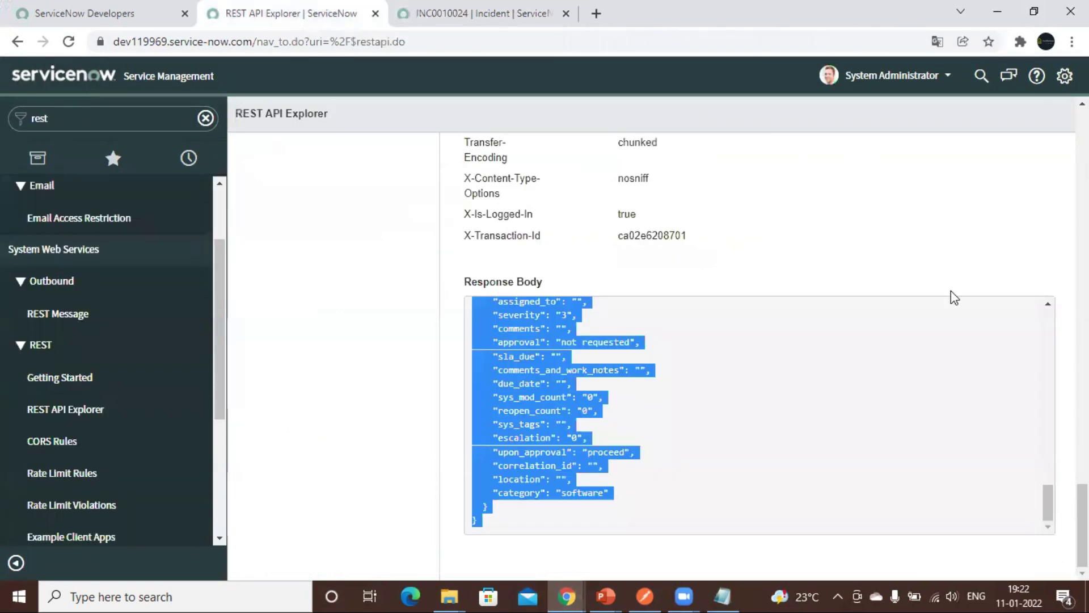
{"action": "left_click_drag", "start_coordinate": [1083, 525], "coordinate": [1082, 324]}
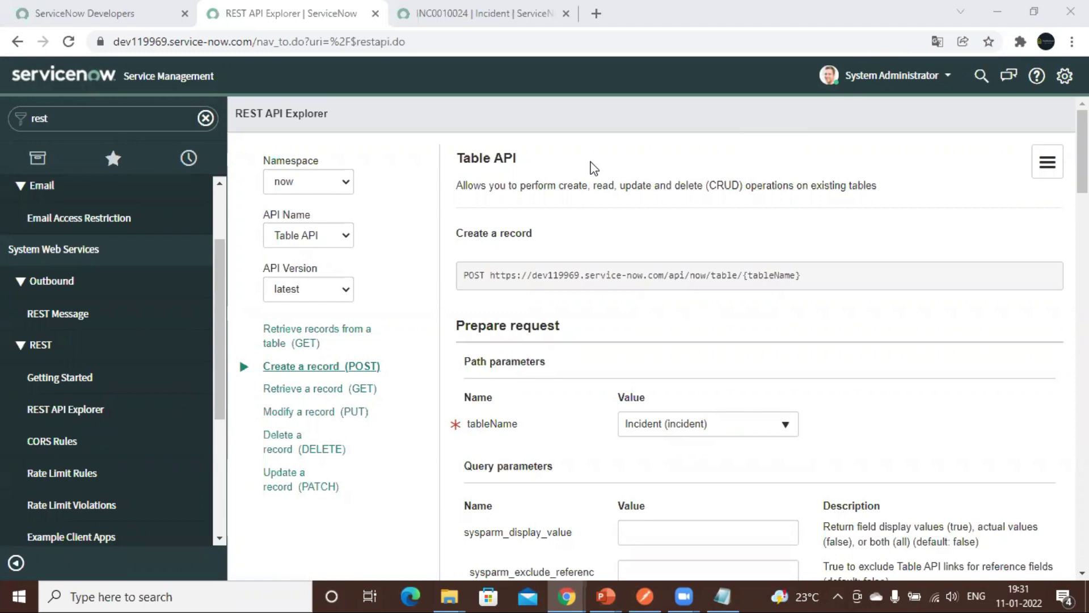
{"action": "left_click_drag", "start_coordinate": [493, 277], "coordinate": [815, 278]}
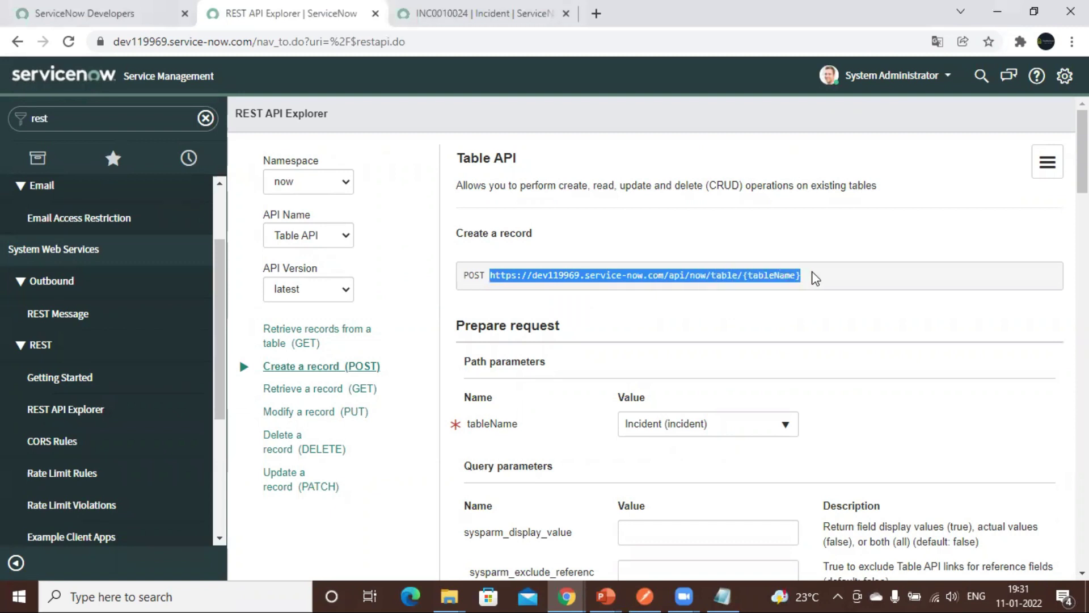
{"action": "left_click", "coordinate": [567, 596]}
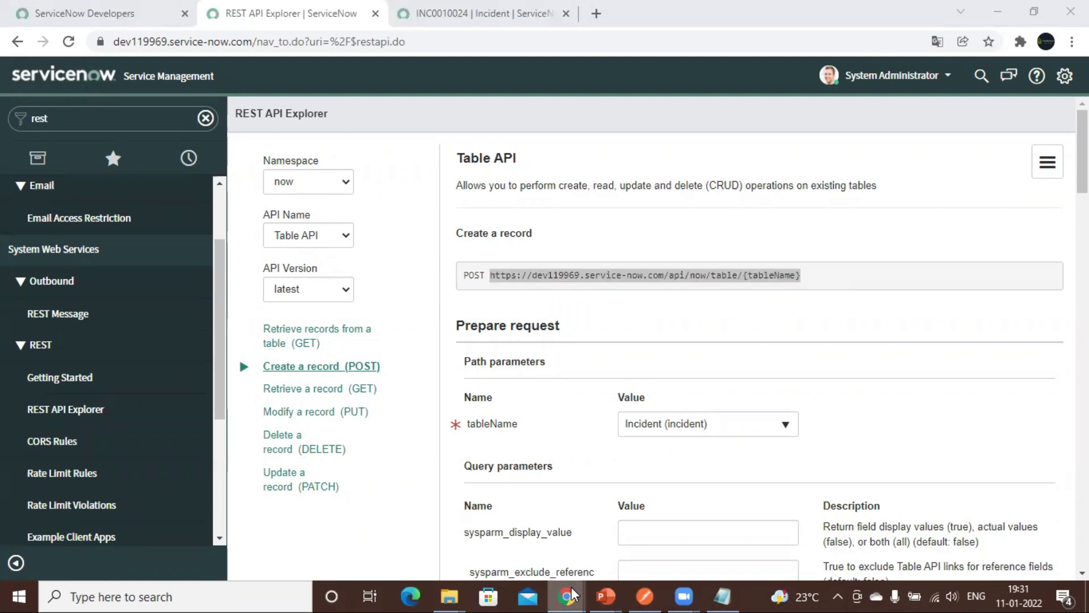
{"action": "left_click", "coordinate": [638, 519]}
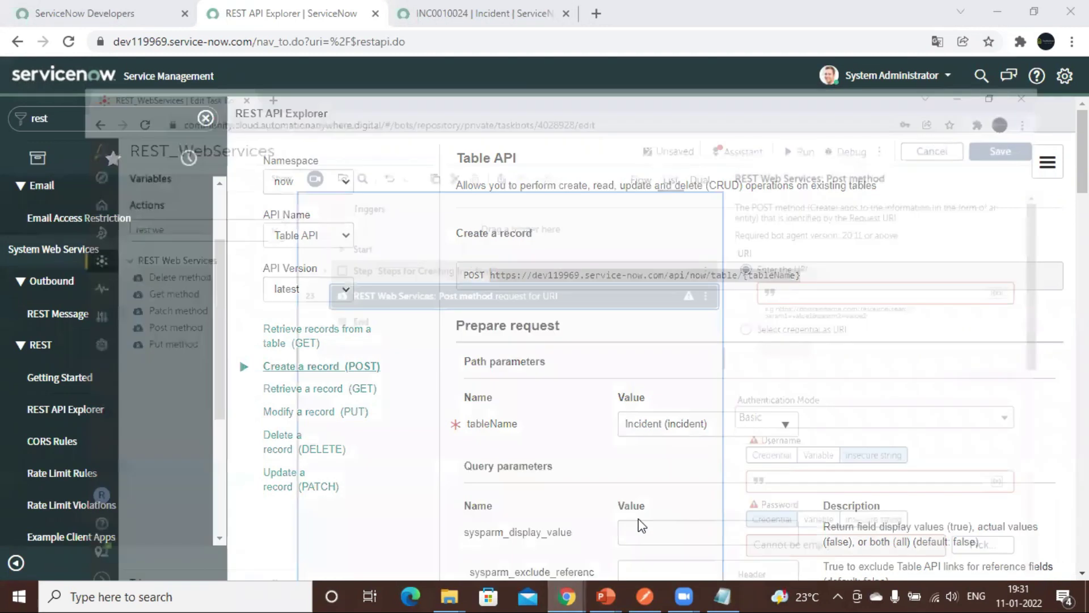
{"action": "left_click", "coordinate": [819, 234]}
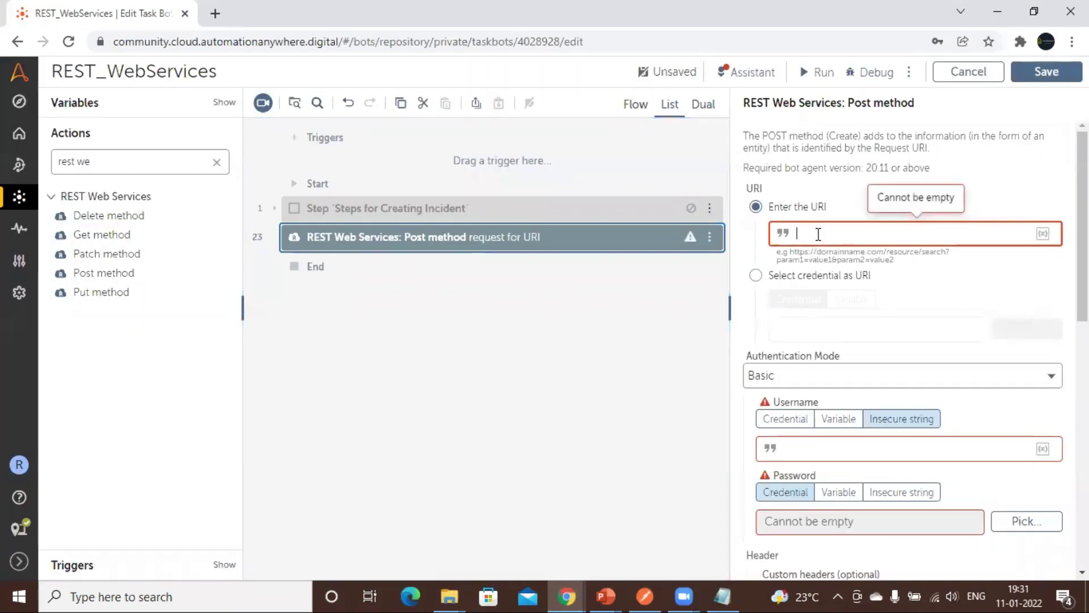
{"action": "key", "text": "ctrl+v"}
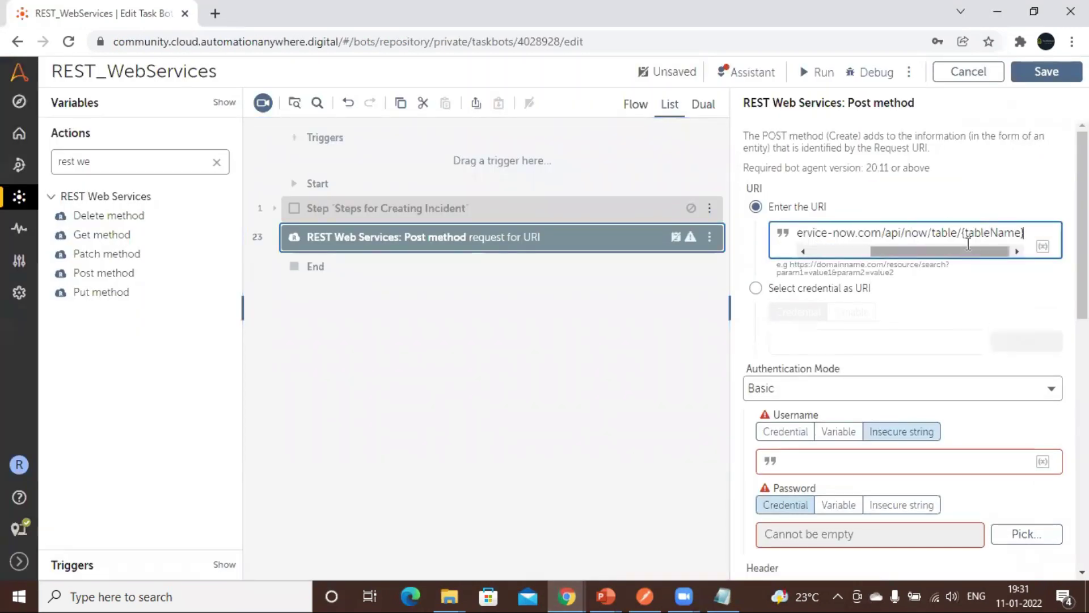
Replace the {tableName} placeholder at the end of the Post method's URI with "incident".
{"action": "key", "text": "shift+Left"}
{"action": "key", "text": "shift+Left"}
{"action": "key", "text": "shift+Left"}
{"action": "key", "text": "shift+Left"}
{"action": "key", "text": "shift+Left"}
{"action": "key", "text": "shift+Left"}
{"action": "key", "text": "shift+Left"}
{"action": "key", "text": "shift+Left"}
{"action": "key", "text": "shift+Left"}
{"action": "key", "text": "shift+Left"}
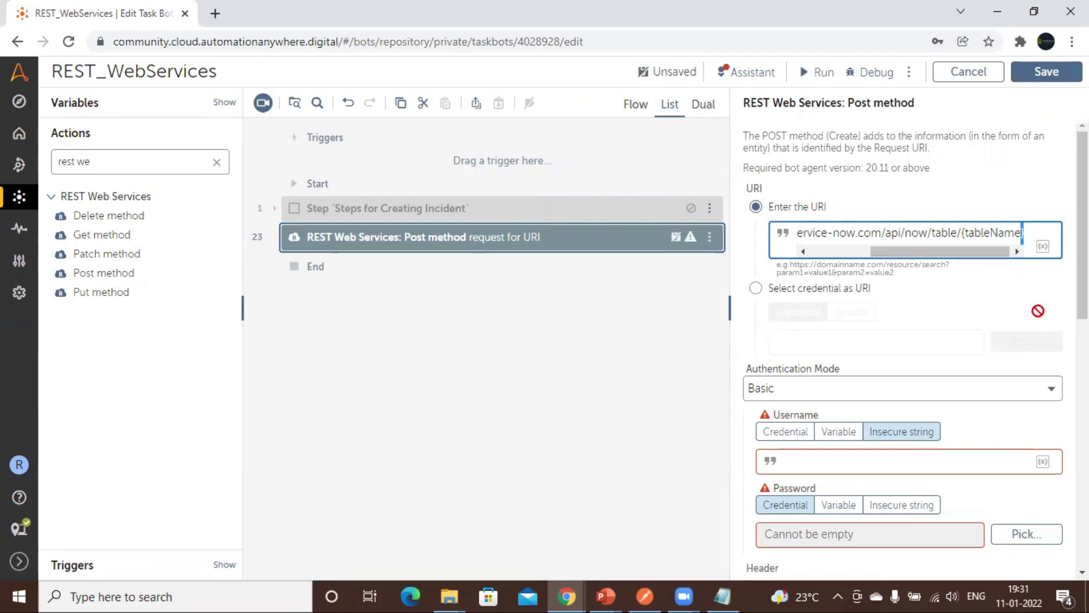
{"action": "type", "text": "incide"}
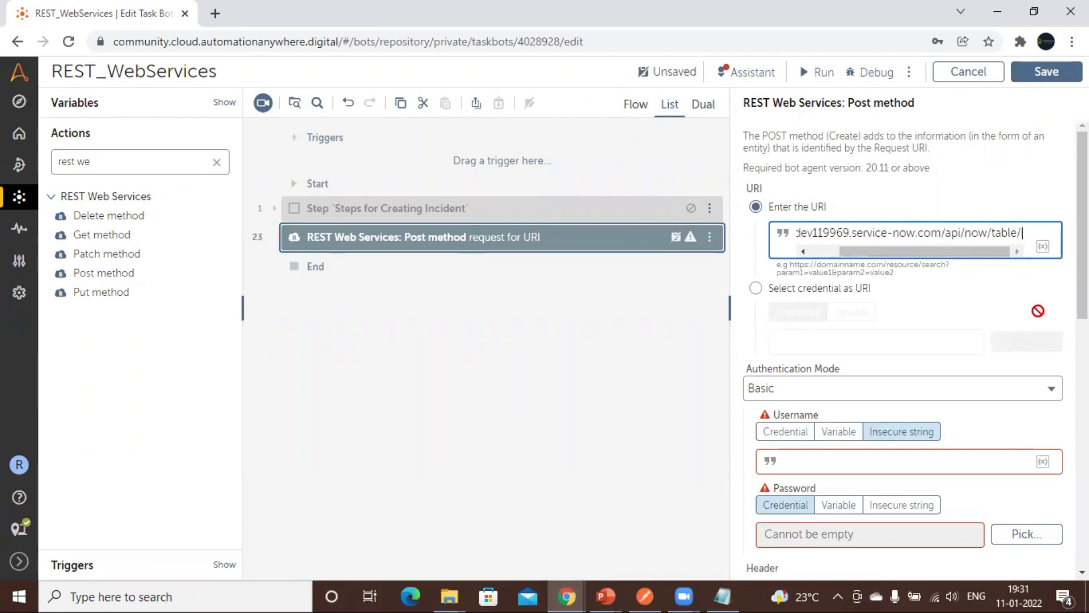
{"action": "type", "text": "nt"}
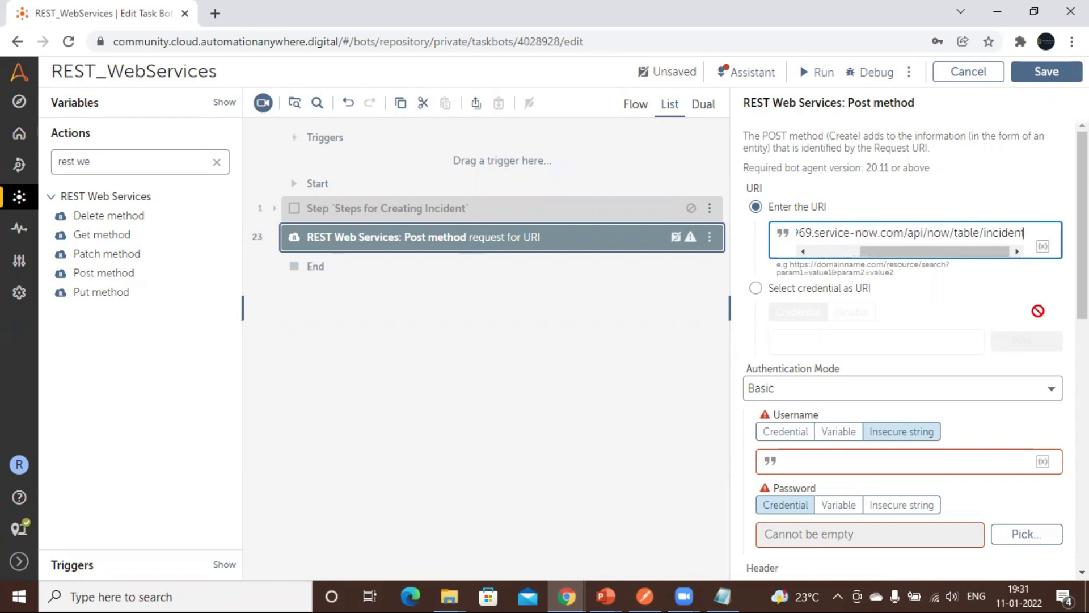
Insert the username variable as the Username for the Post method's Basic authentication.
{"action": "scroll", "coordinate": [908, 349], "scroll_direction": "down", "scroll_amount": 2}
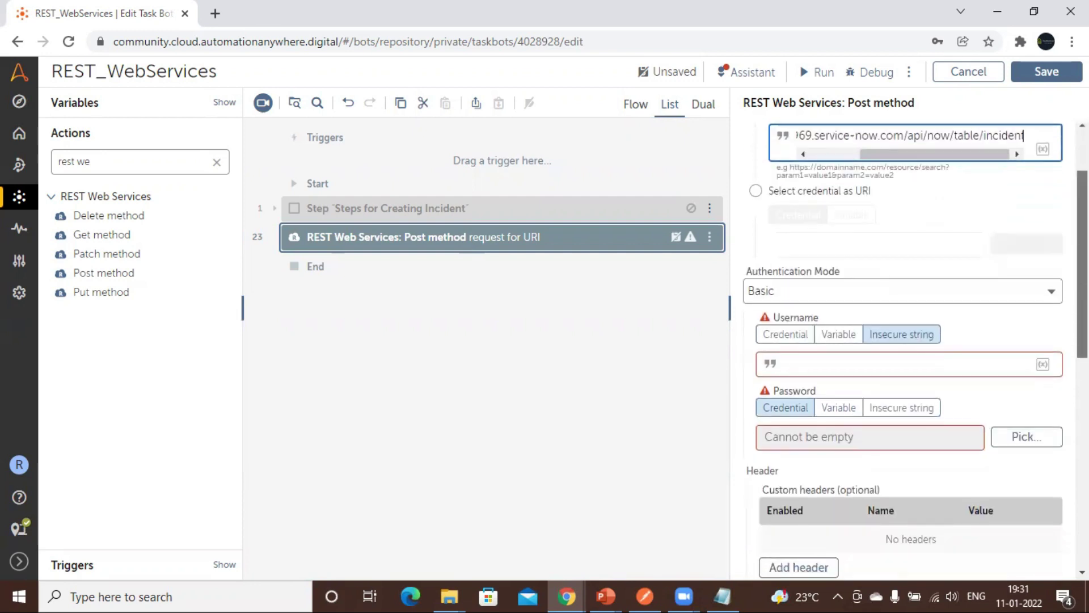
{"action": "scroll", "coordinate": [1010, 308], "scroll_direction": "down", "scroll_amount": 1}
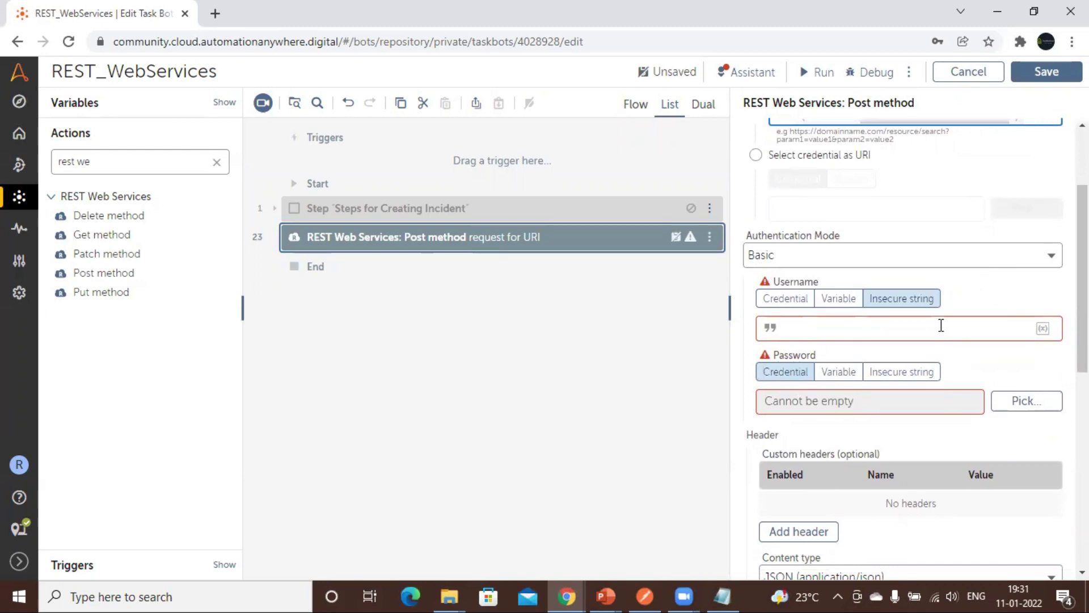
{"action": "left_click", "coordinate": [900, 326]}
{"action": "key", "text": "F2"}
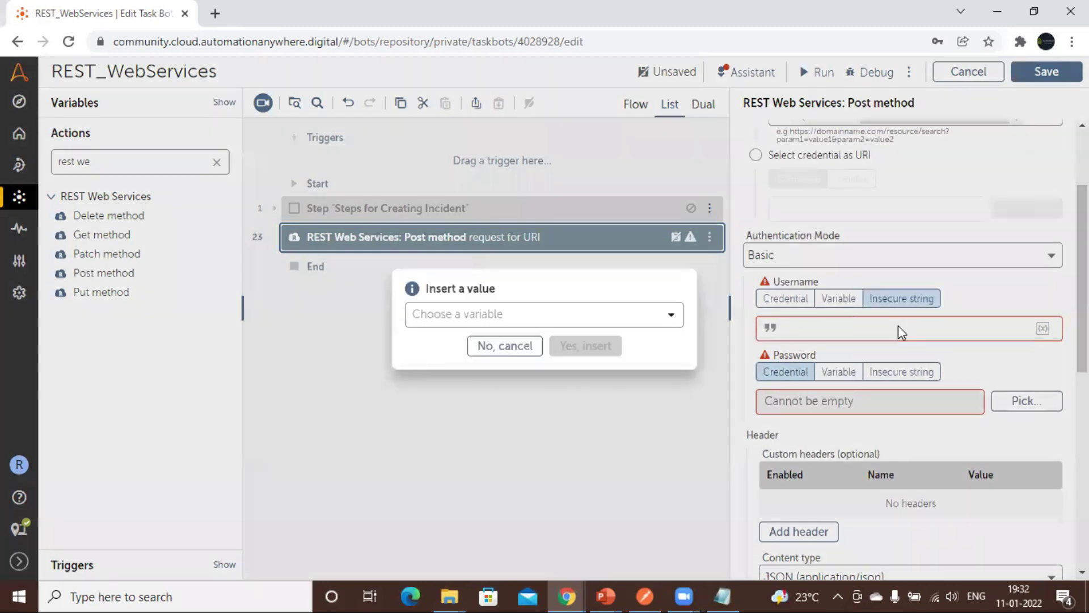
{"action": "left_click", "coordinate": [670, 318]}
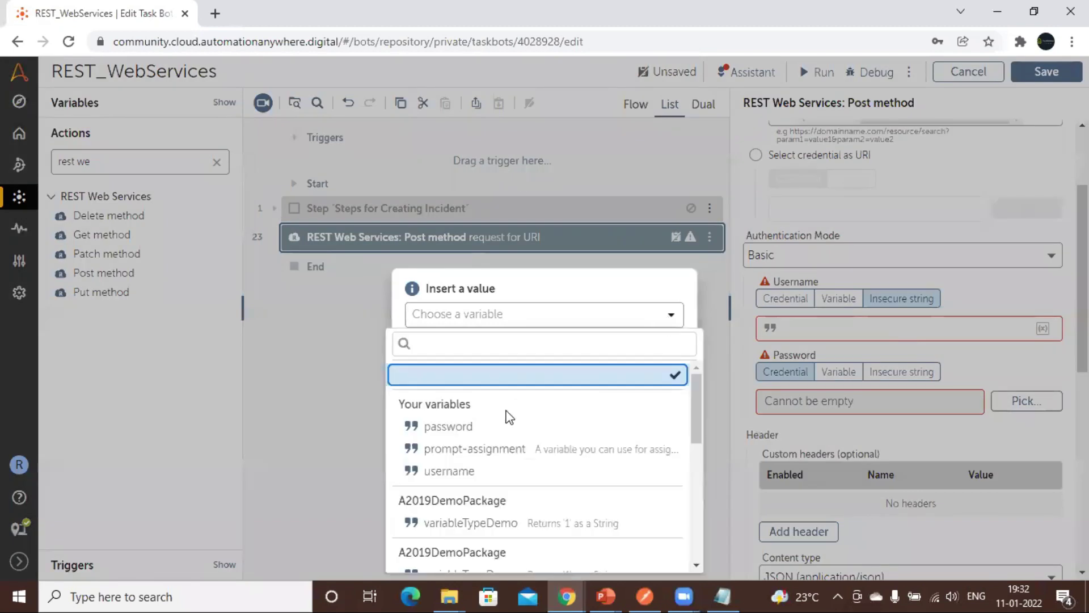
{"action": "left_click", "coordinate": [462, 469]}
{"action": "left_click", "coordinate": [597, 355]}
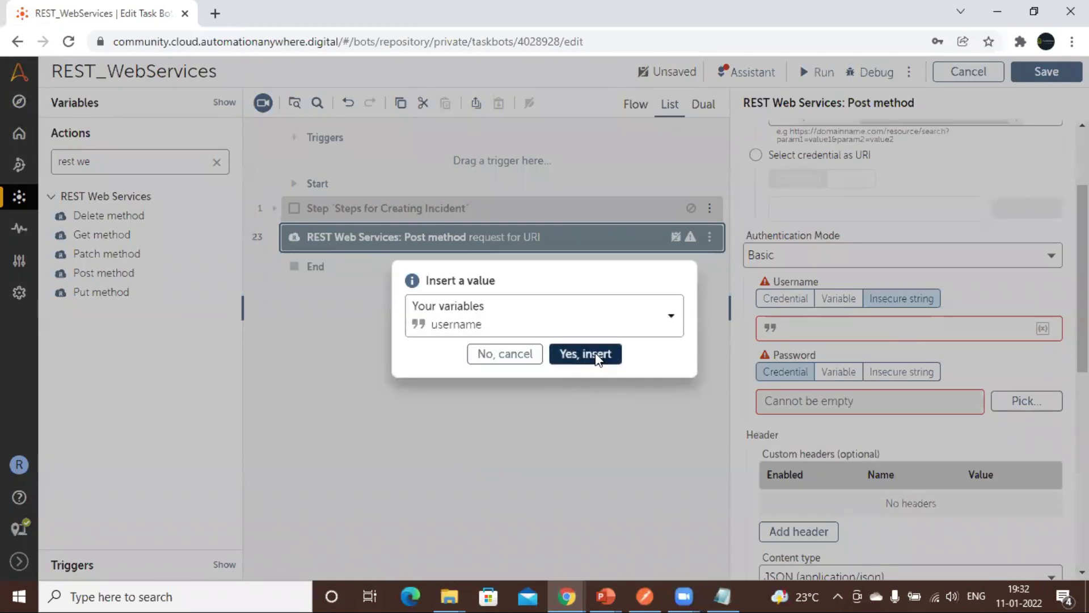
Set the Post method's Password to an insecure string and insert the password variable for it.
{"action": "left_click", "coordinate": [904, 375]}
{"action": "left_click", "coordinate": [973, 397]}
{"action": "key", "text": "F2"}
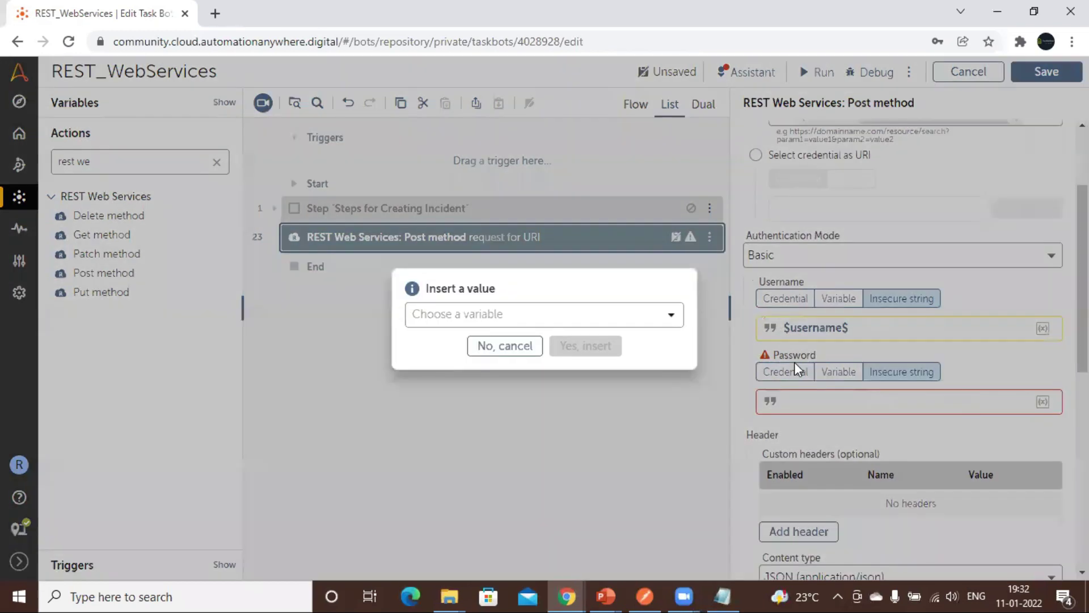
{"action": "left_click", "coordinate": [664, 314]}
{"action": "left_click", "coordinate": [468, 425]}
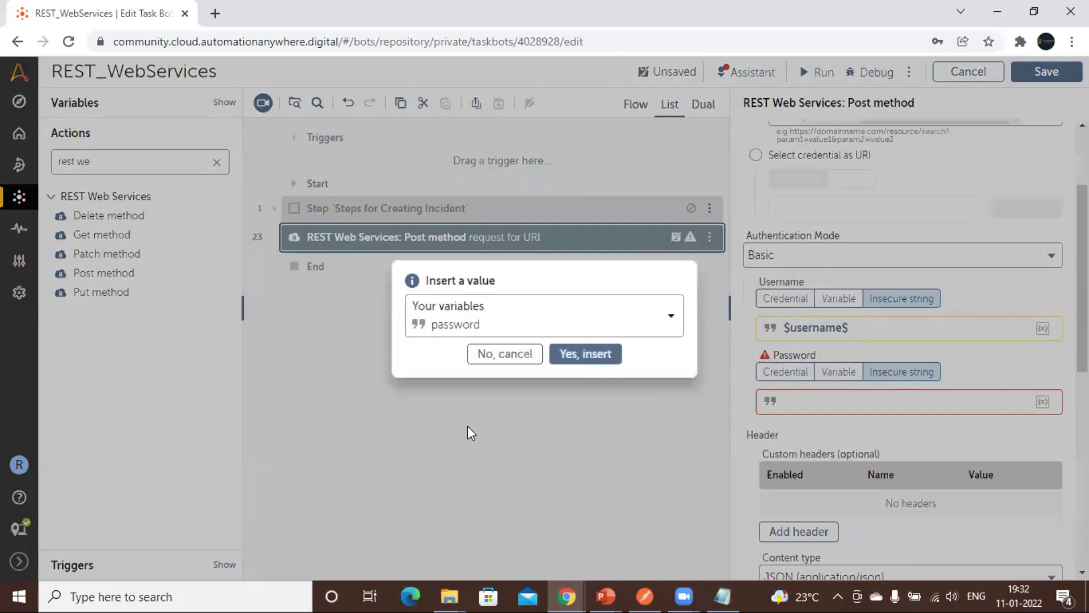
{"action": "left_click", "coordinate": [610, 357]}
Copy the JSON incident body from Notepad and paste it as the Post method's custom parameters.
{"action": "scroll", "coordinate": [908, 341], "scroll_direction": "down", "scroll_amount": 5}
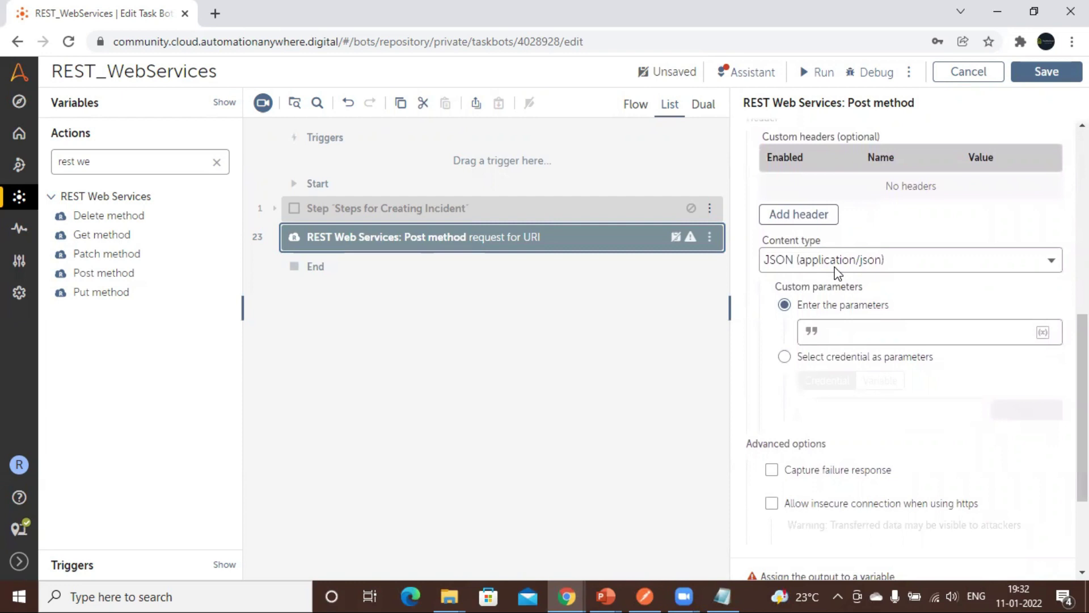
{"action": "left_click", "coordinate": [723, 596]}
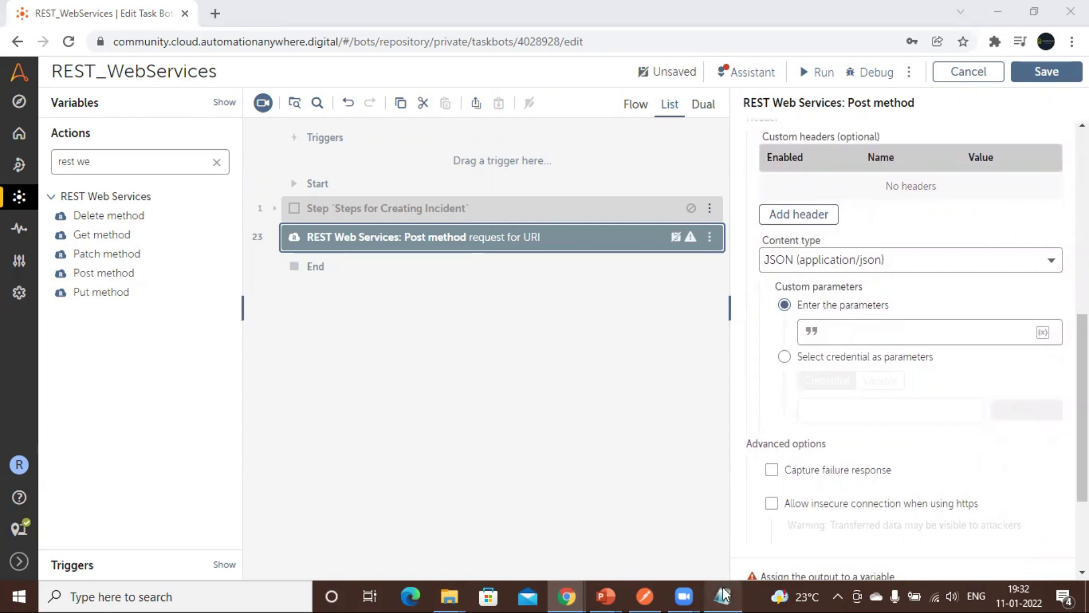
{"action": "scroll", "coordinate": [545, 299], "scroll_direction": "up", "scroll_amount": 15}
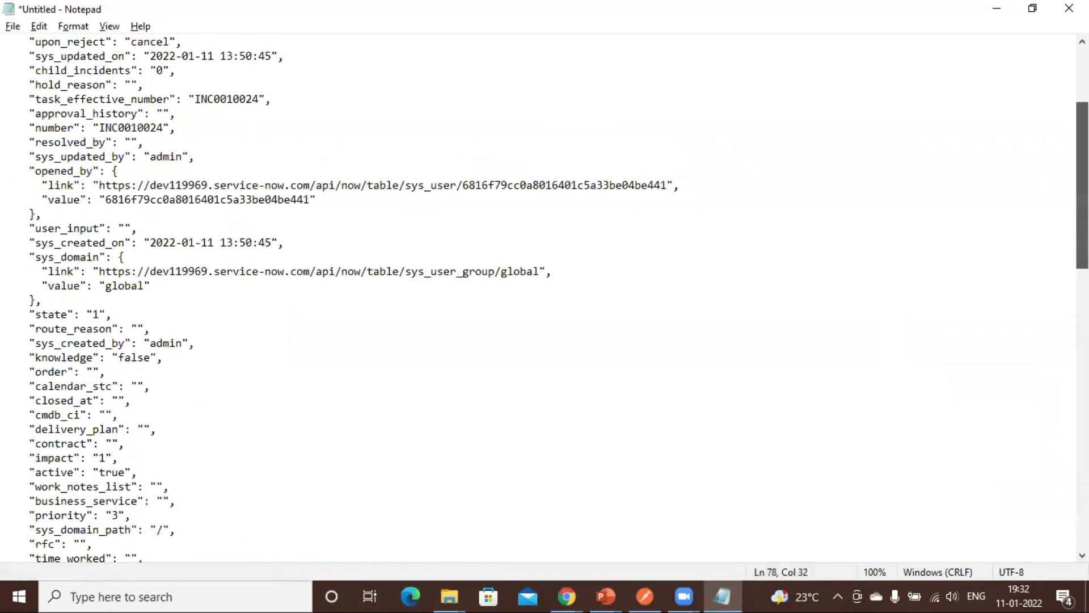
{"action": "left_click", "coordinate": [934, 71]}
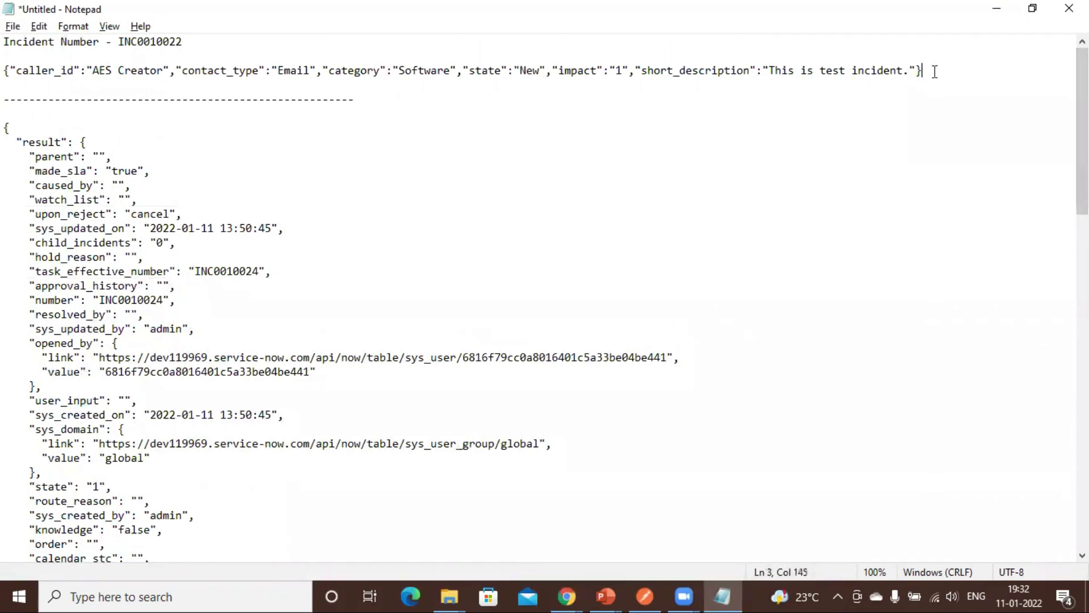
{"action": "key", "text": "shift+Home"}
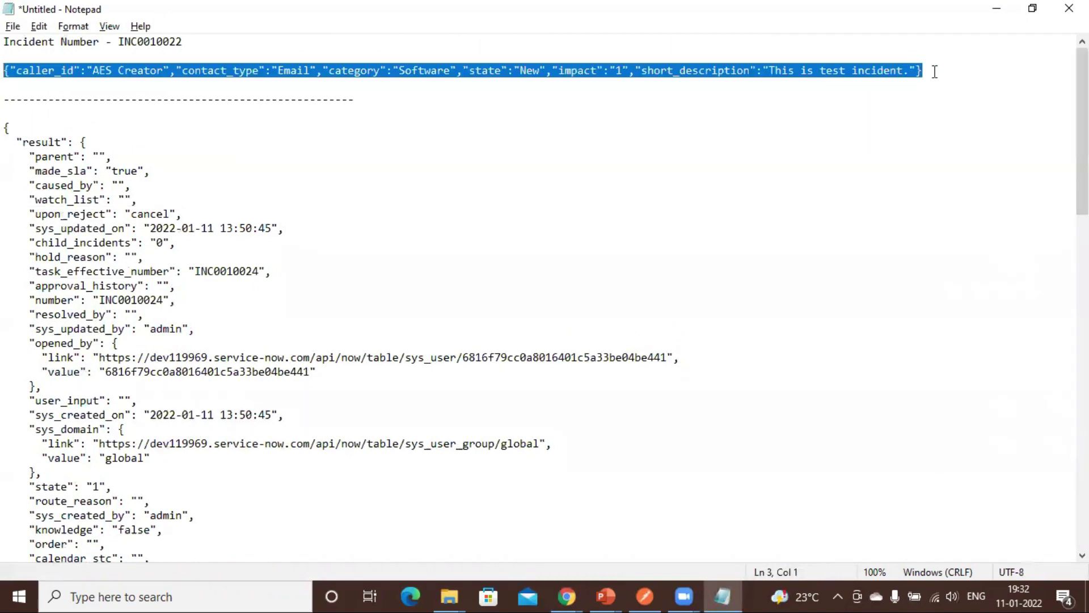
{"action": "key", "text": "ctrl+c"}
{"action": "key", "text": "alt+Tab"}
{"action": "key", "text": "ctrl+v"}
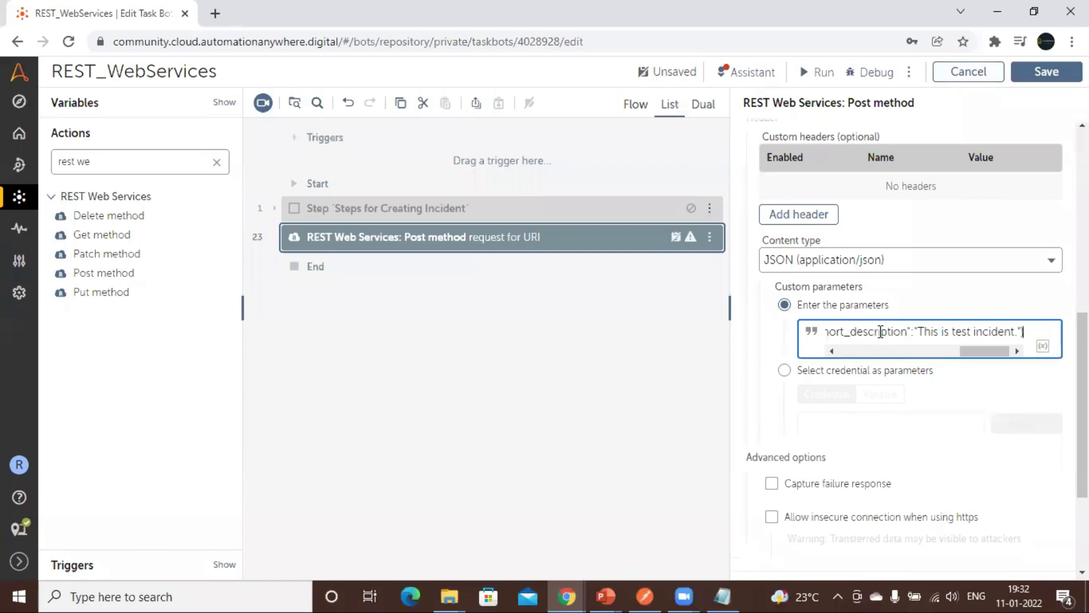
{"action": "key", "text": "Left"}
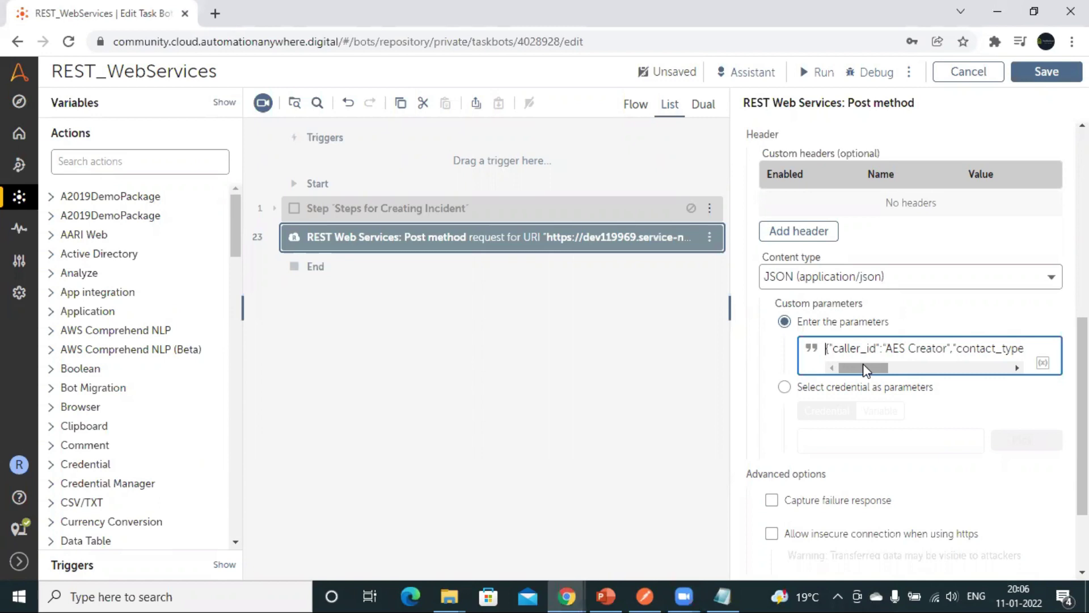
{"action": "left_click_drag", "start_coordinate": [867, 366], "coordinate": [879, 367]}
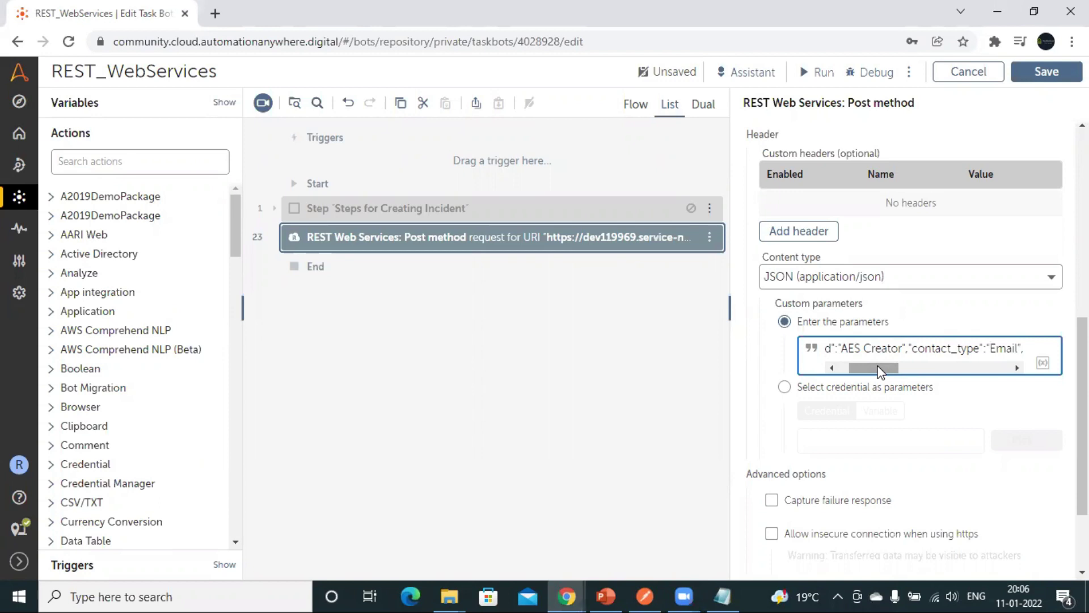
{"action": "left_click_drag", "start_coordinate": [878, 370], "coordinate": [888, 370]}
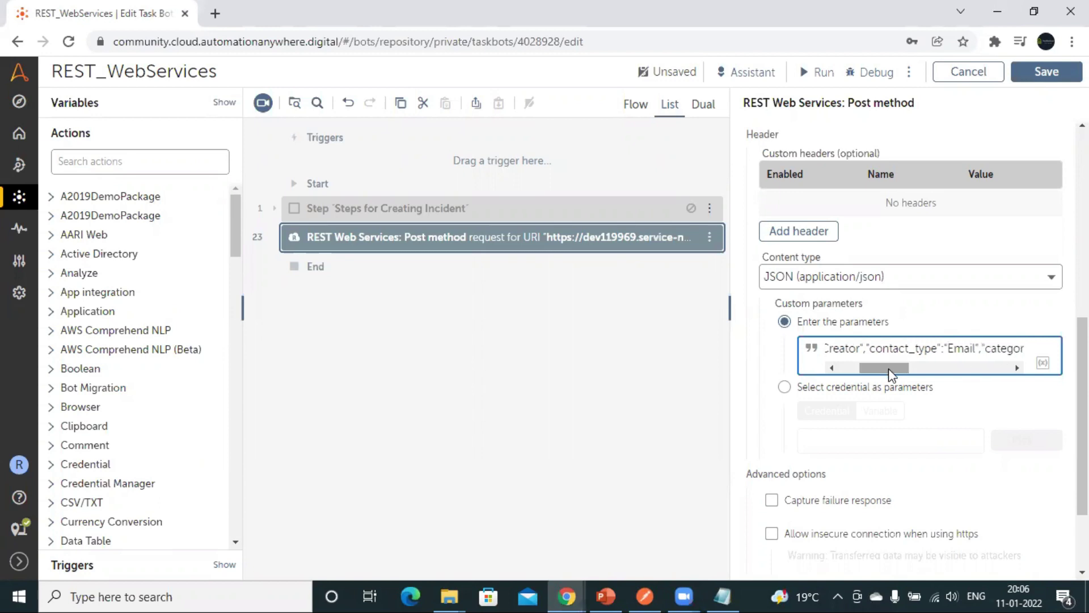
{"action": "left_click", "coordinate": [947, 348]}
{"action": "left_click_drag", "start_coordinate": [946, 348], "coordinate": [954, 347]}
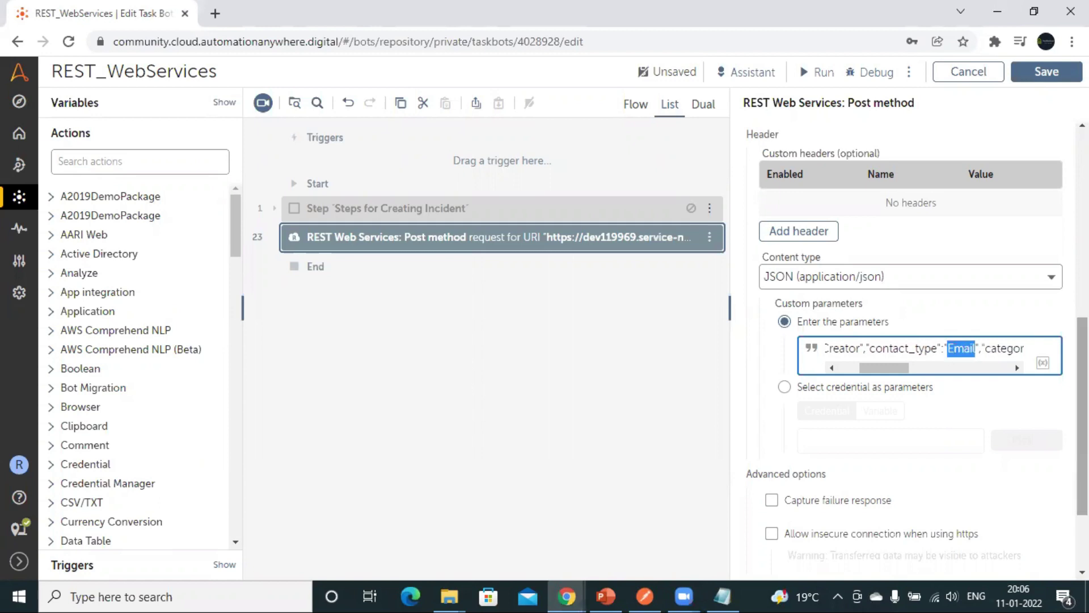
{"action": "key", "text": "F2"}
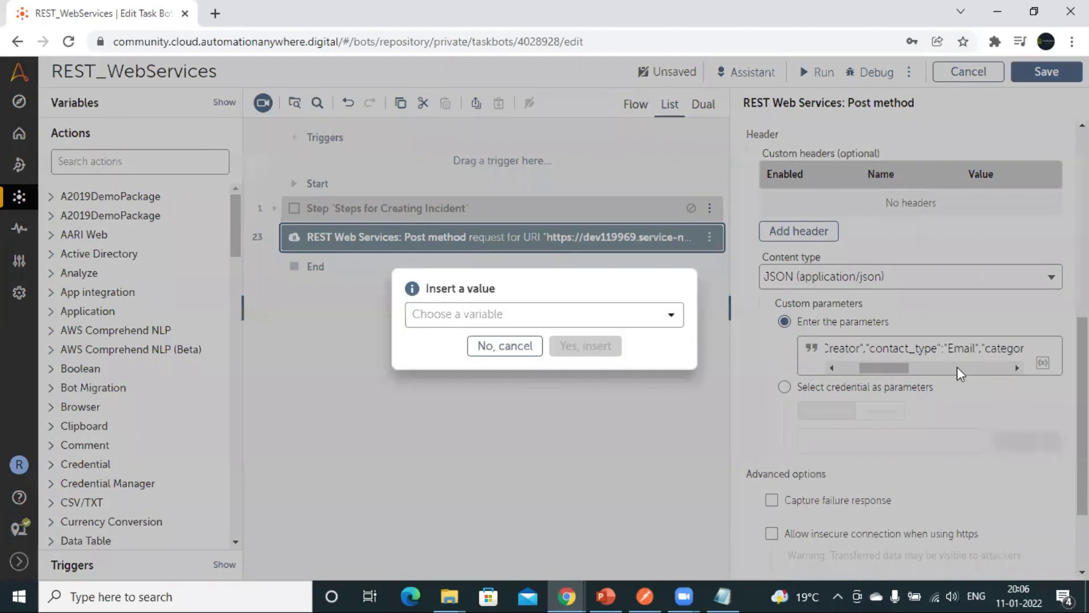
{"action": "left_click", "coordinate": [666, 331]}
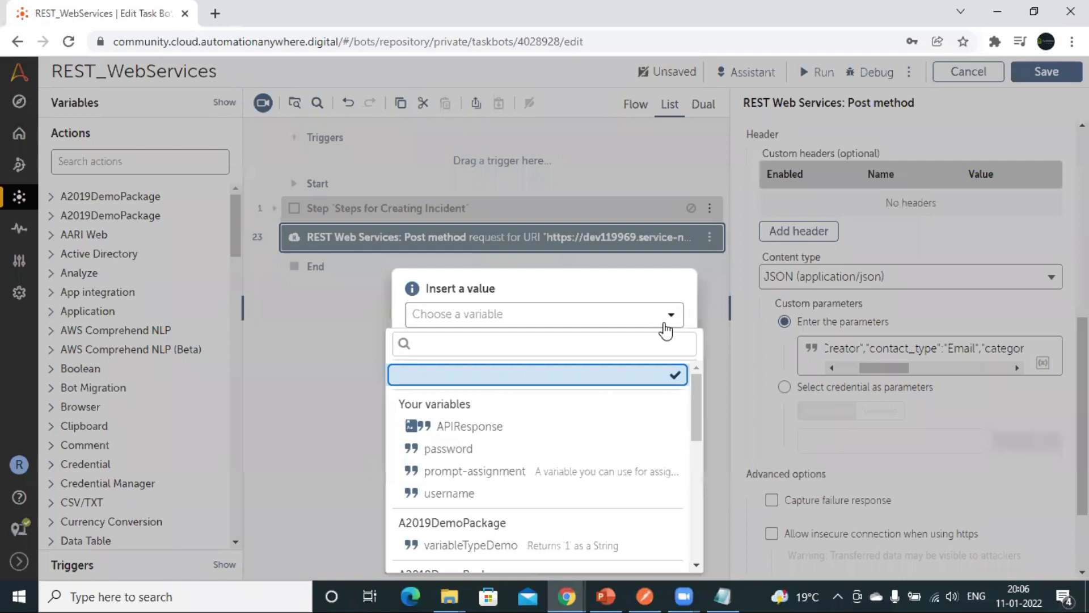
{"action": "key", "text": "Escape"}
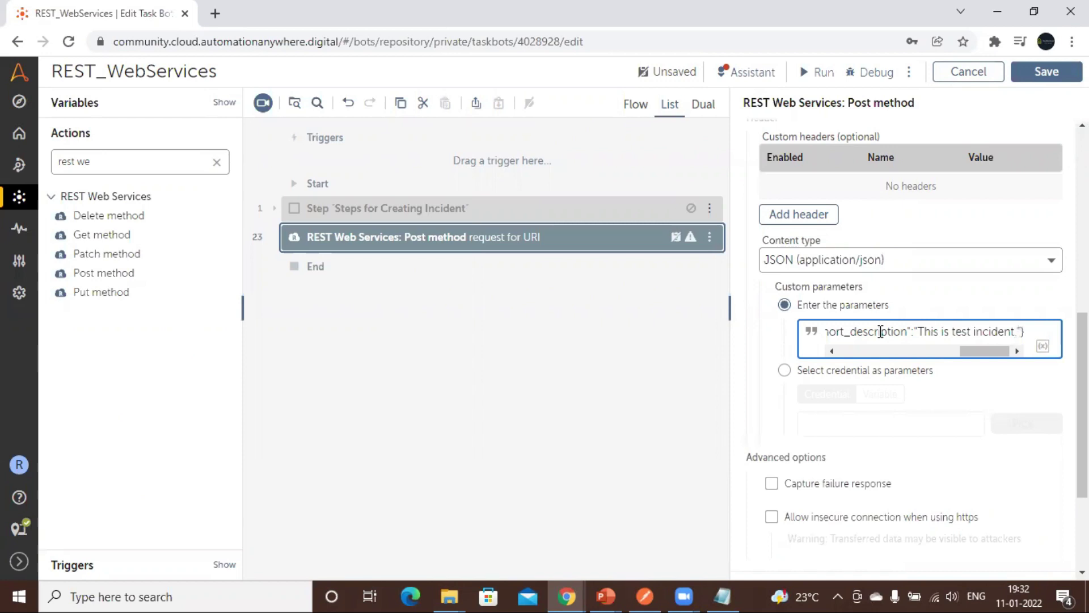
Extend the short_description value in the JSON parameters to "This is test incident for API test".
{"action": "type", "text": "or API test"}
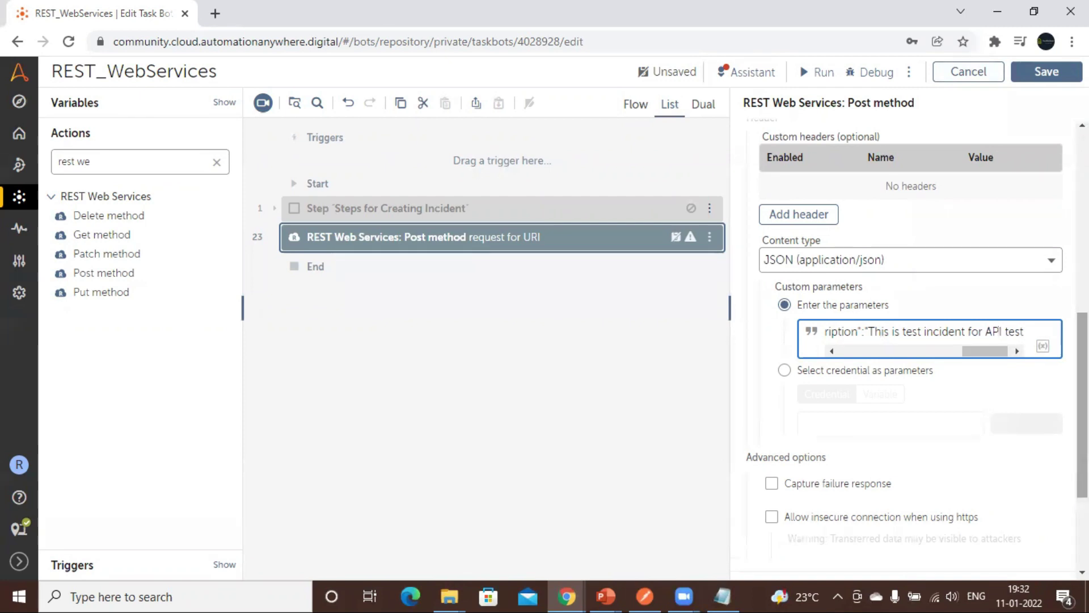
Assign the Post method's output to a new dictionary variable named APIResponse and save the bot.
{"action": "scroll", "coordinate": [908, 340], "scroll_direction": "down", "scroll_amount": 3}
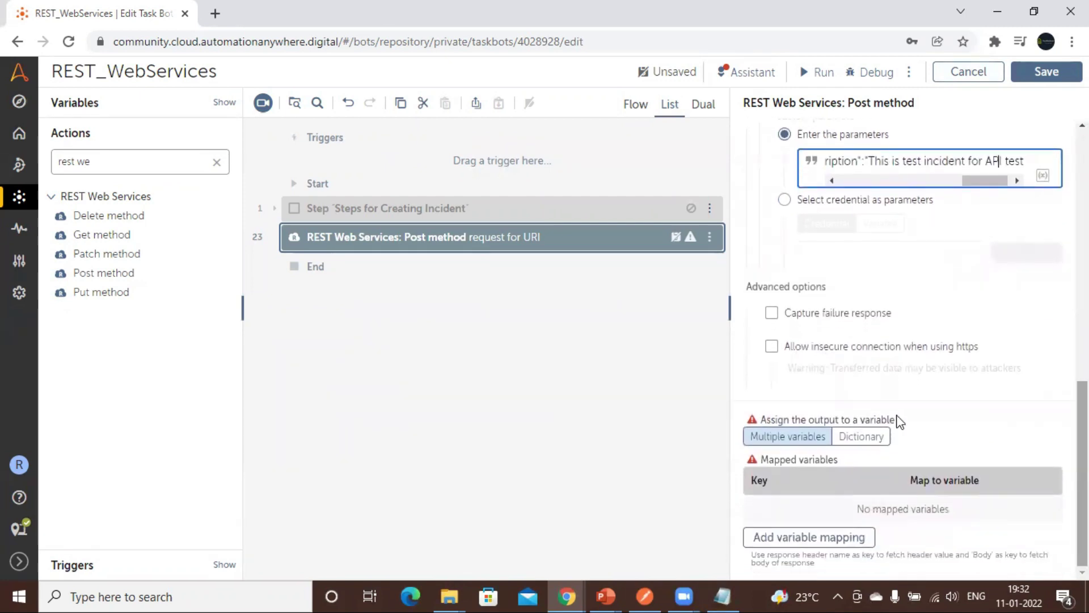
{"action": "left_click", "coordinate": [866, 445]}
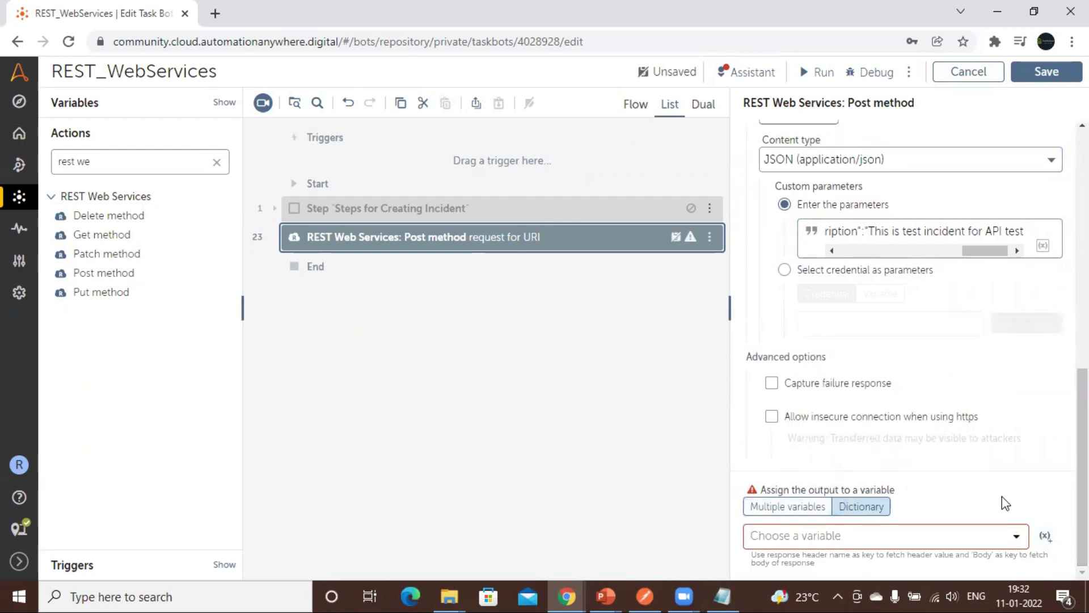
{"action": "left_click", "coordinate": [1018, 537]}
{"action": "left_click", "coordinate": [1021, 539]}
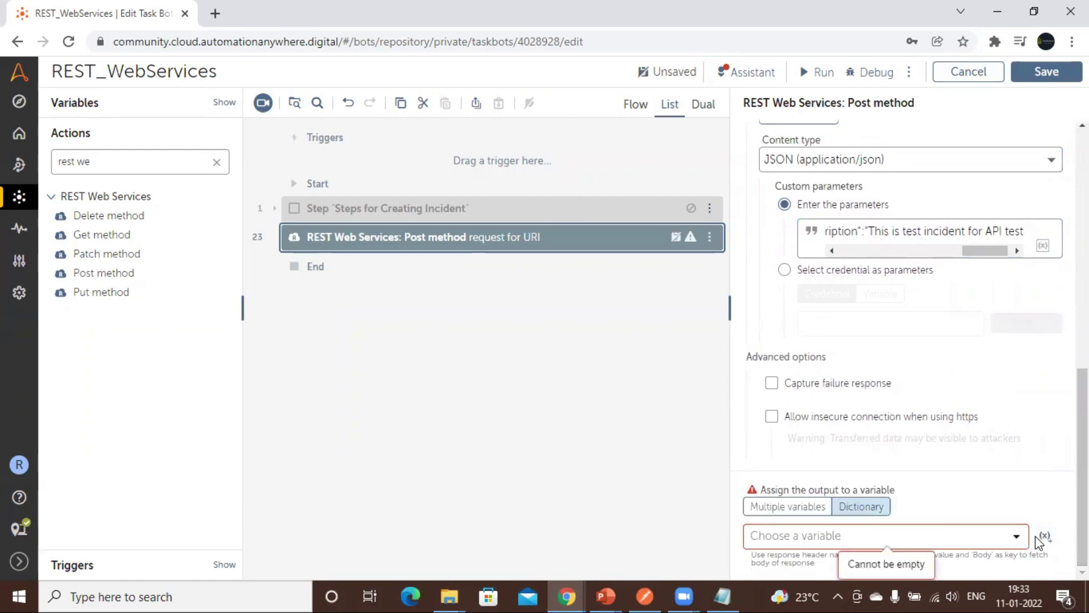
{"action": "left_click", "coordinate": [1045, 536]}
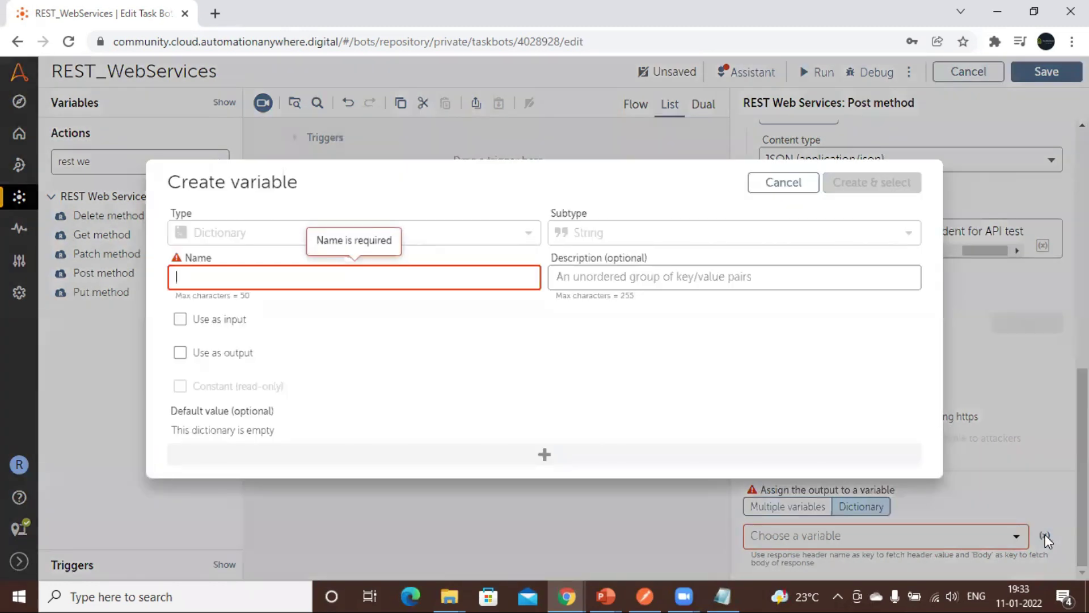
{"action": "type", "text": "API"}
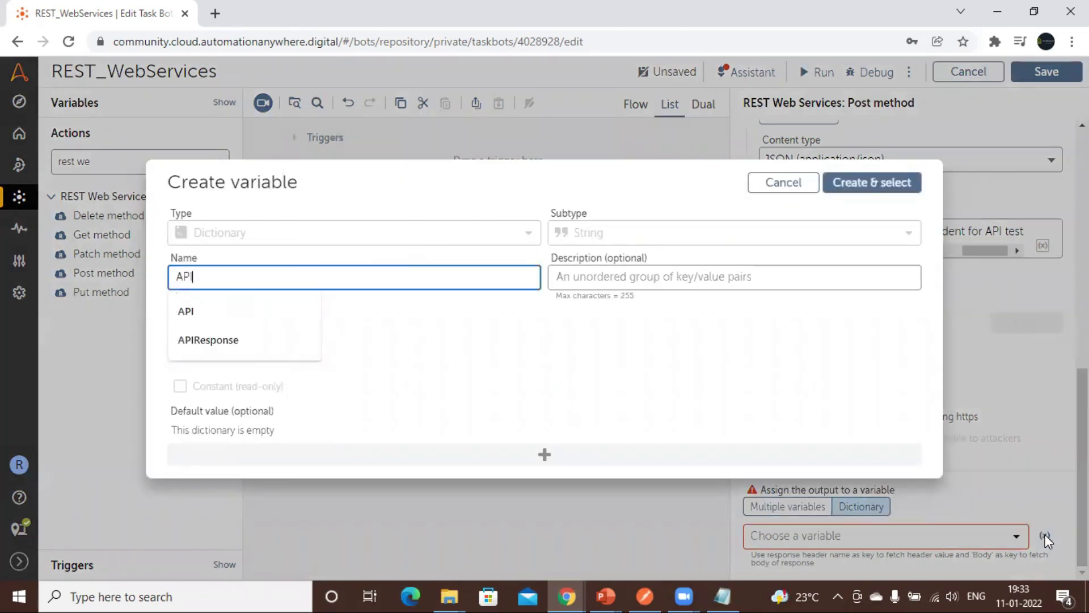
{"action": "type", "text": "R"}
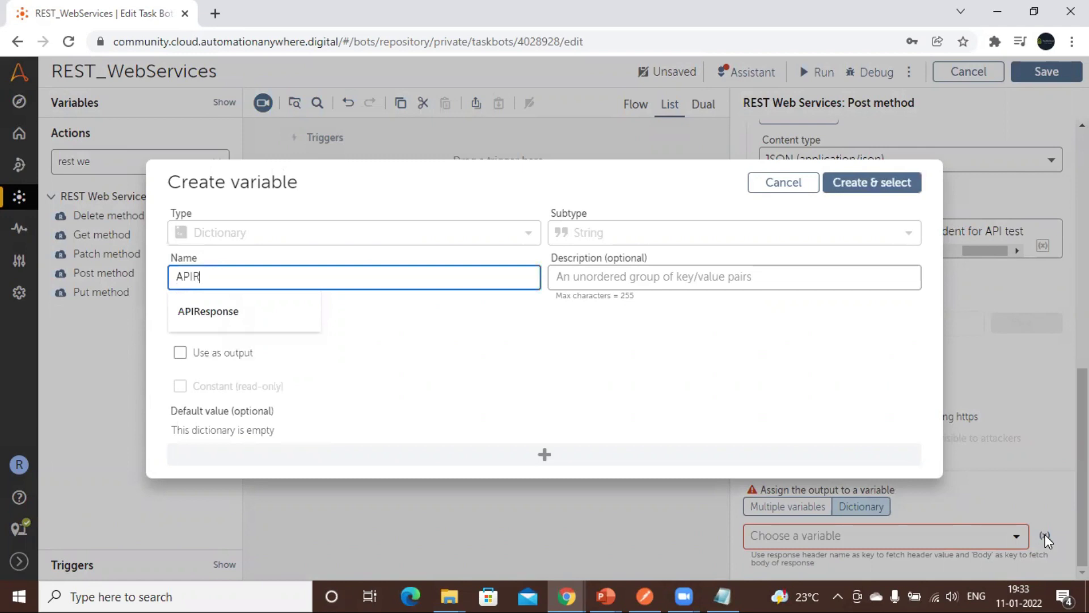
{"action": "type", "text": "esponse"}
{"action": "left_click", "coordinate": [878, 185]}
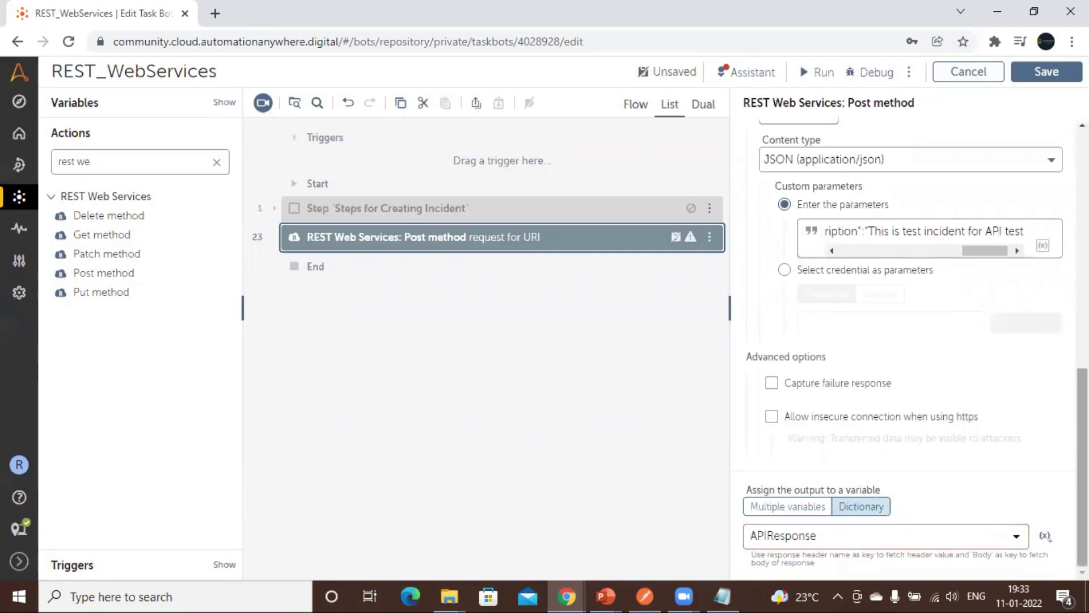
{"action": "left_click", "coordinate": [1046, 72]}
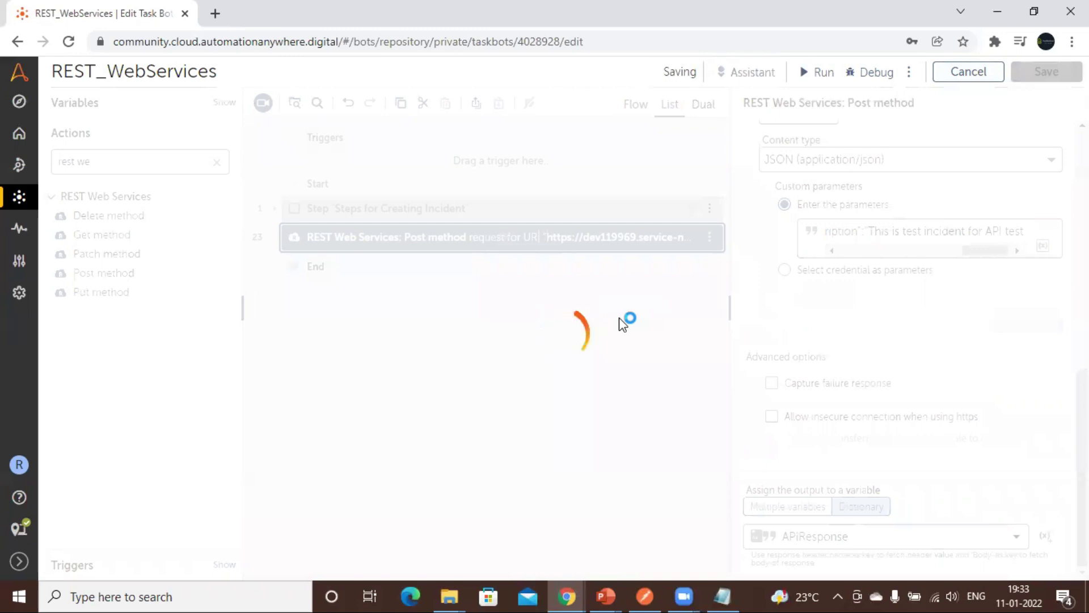
Check the incident number in Notepad's sample response, and add a Message box action below the Post method.
{"action": "left_click", "coordinate": [129, 161]}
{"action": "key", "text": "ctrl+a"}
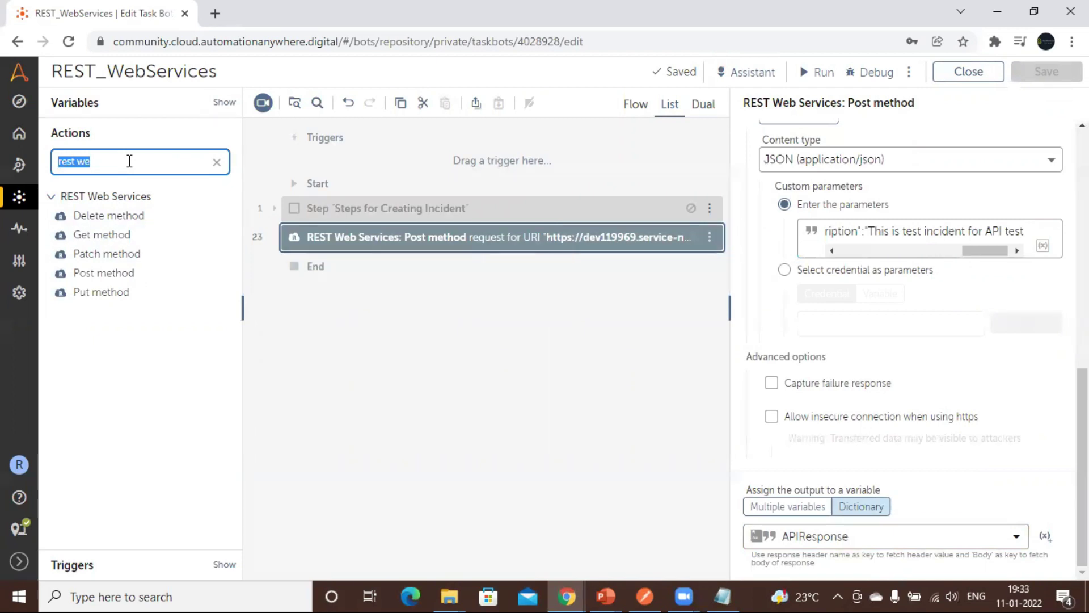
{"action": "left_click", "coordinate": [722, 597]}
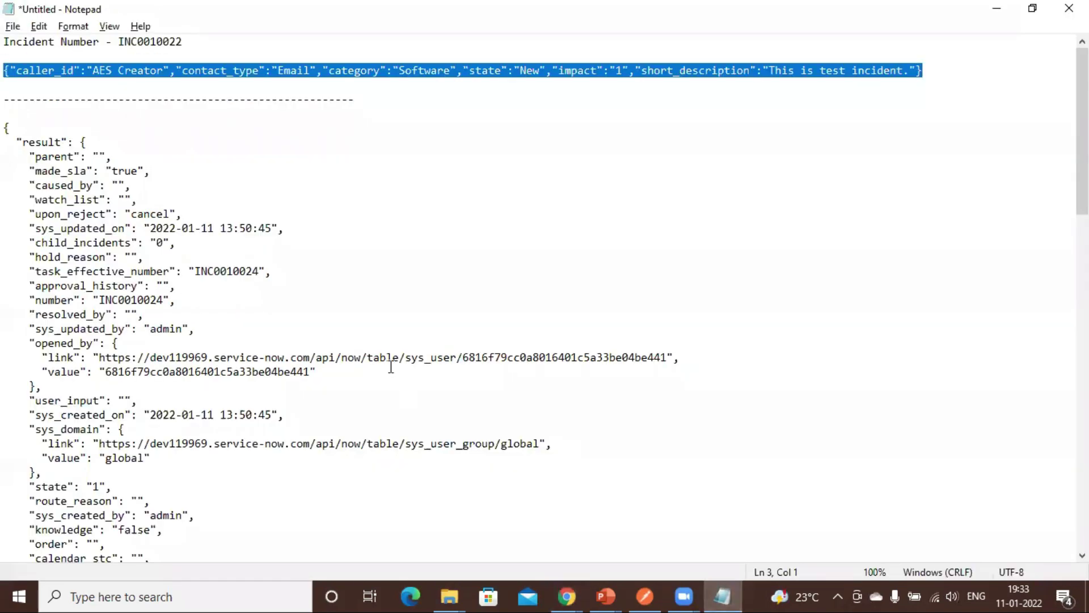
{"action": "left_click", "coordinate": [121, 243]}
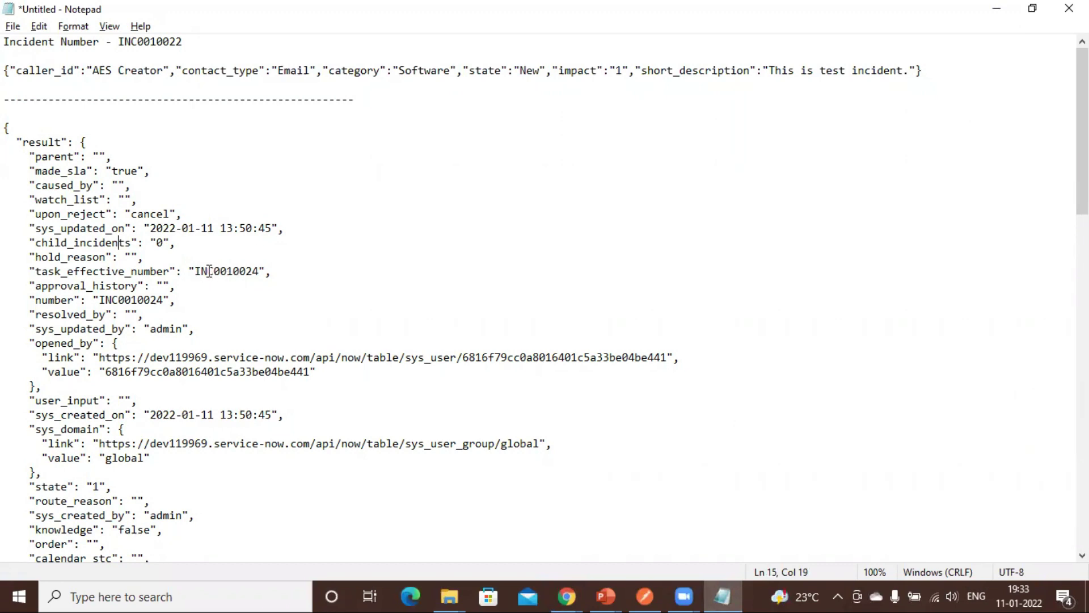
{"action": "double_click", "coordinate": [223, 281]}
{"action": "double_click", "coordinate": [242, 270]}
{"action": "key", "text": "alt+Tab"}
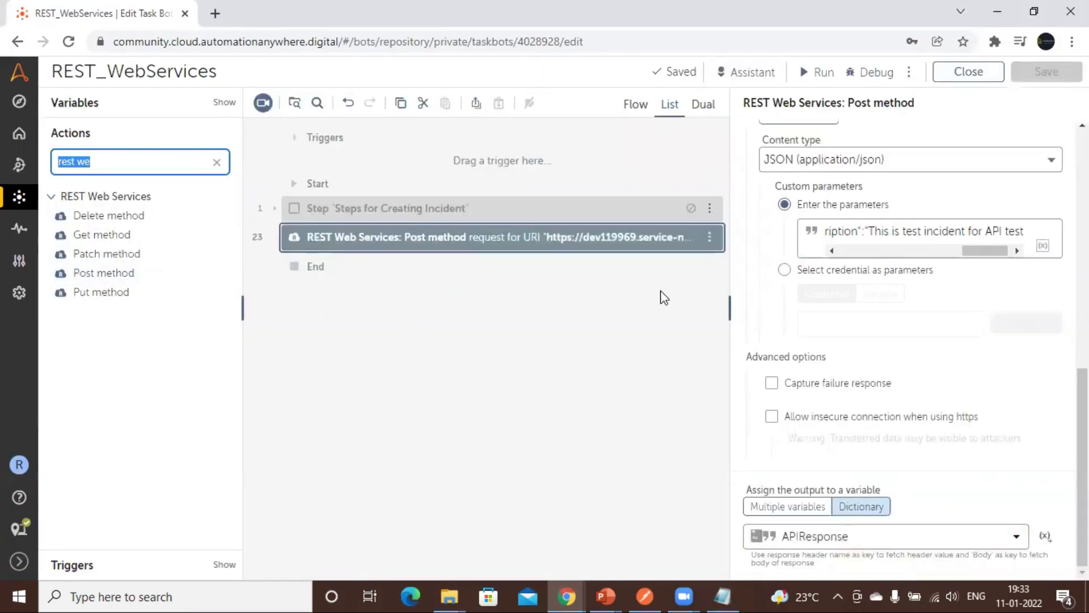
{"action": "type", "text": "box"}
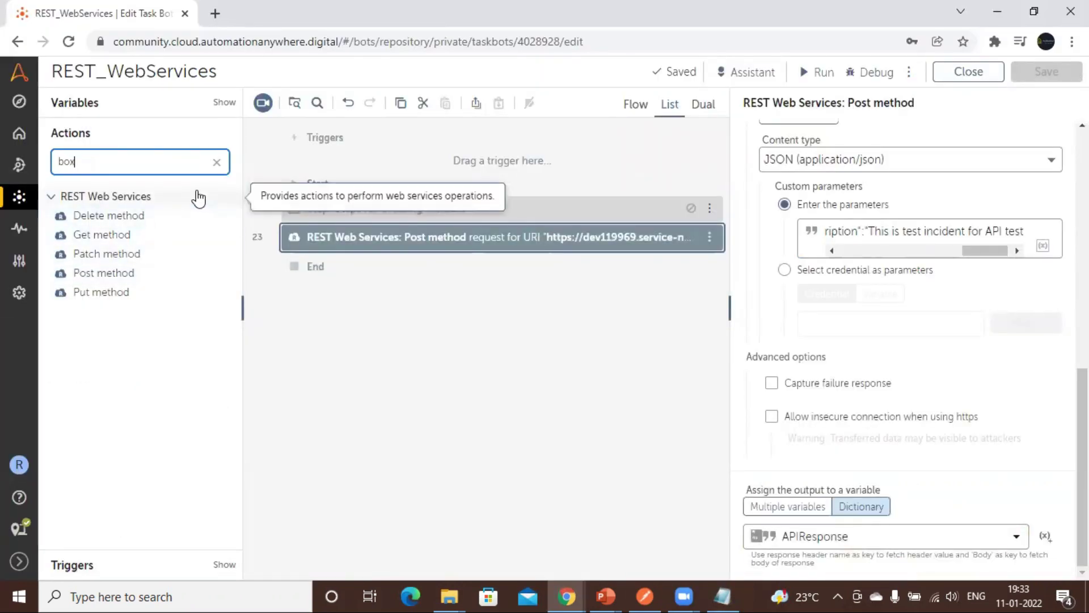
{"action": "left_click", "coordinate": [78, 257]}
{"action": "left_click_drag", "start_coordinate": [91, 273], "coordinate": [376, 261]}
Set the message box's displayed message to the APIResponse variable with the dictionary key body.
{"action": "left_click", "coordinate": [804, 244]}
{"action": "key", "text": "F2"}
{"action": "left_click", "coordinate": [643, 311]}
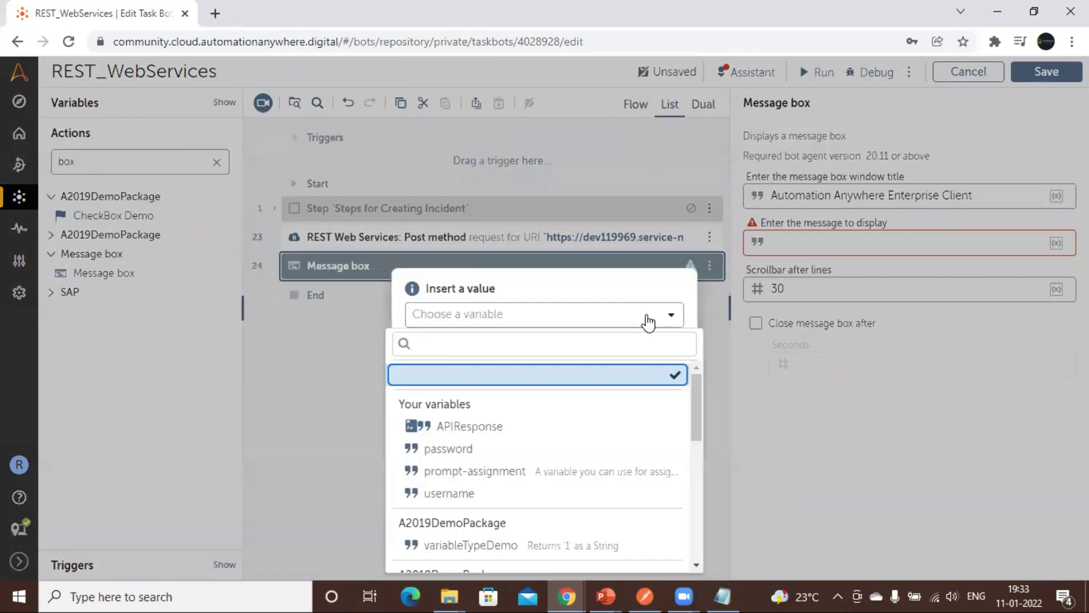
{"action": "left_click", "coordinate": [514, 440]}
{"action": "left_click", "coordinate": [457, 341]}
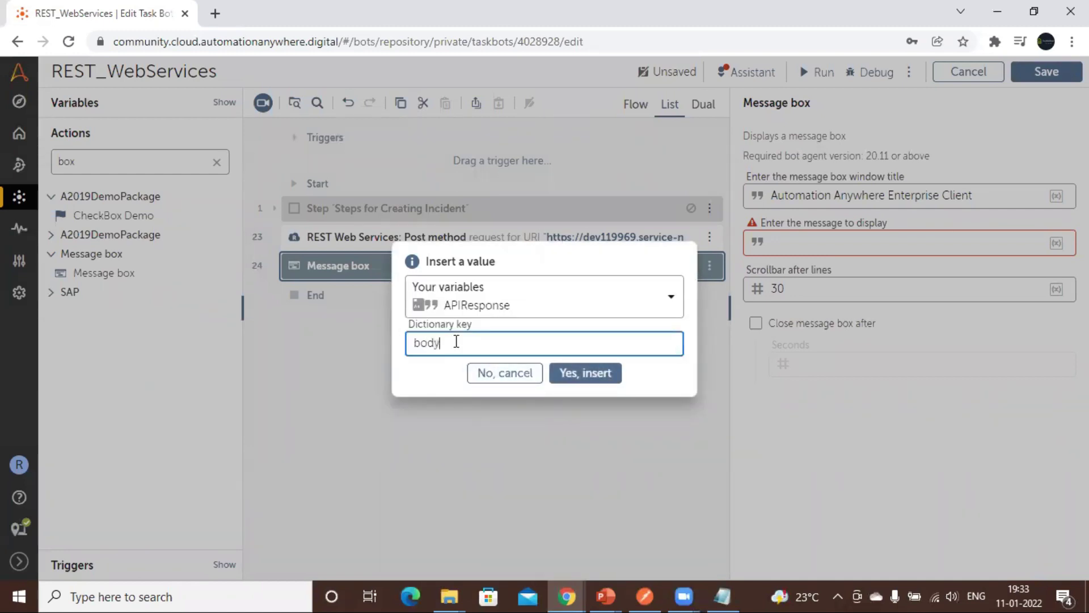
{"action": "left_click", "coordinate": [605, 372]}
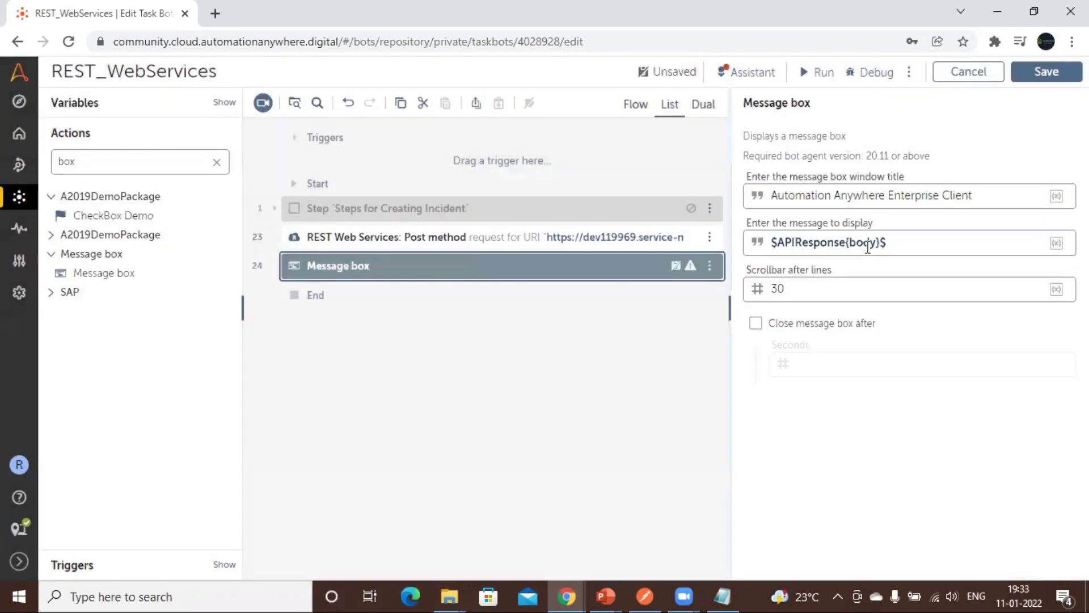
Test-run the bot, dismiss the error report and review the Post method's settings.
{"action": "left_click", "coordinate": [821, 72]}
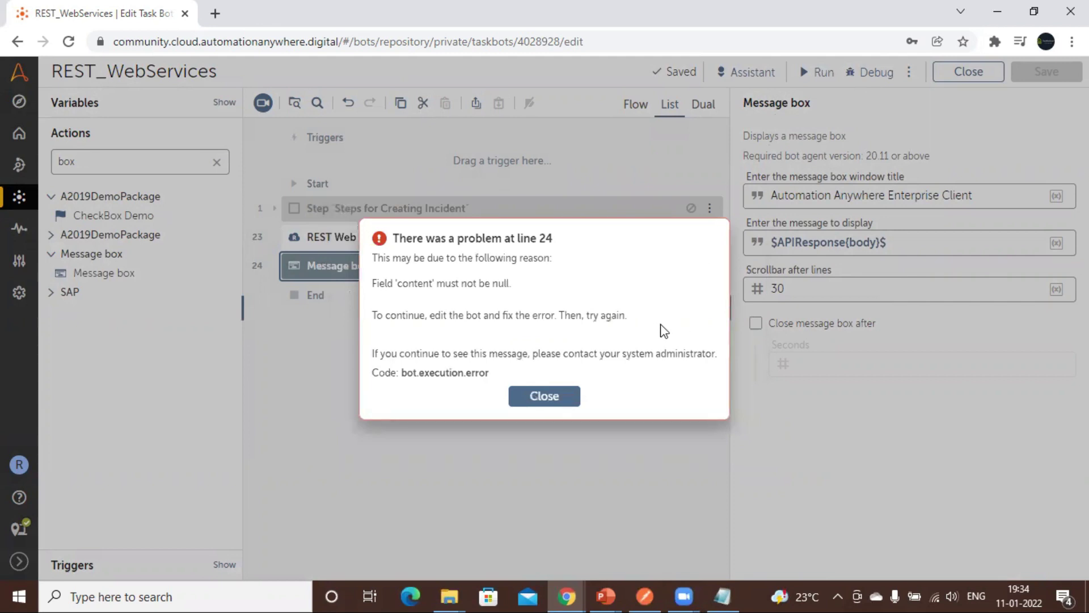
{"action": "left_click", "coordinate": [545, 396]}
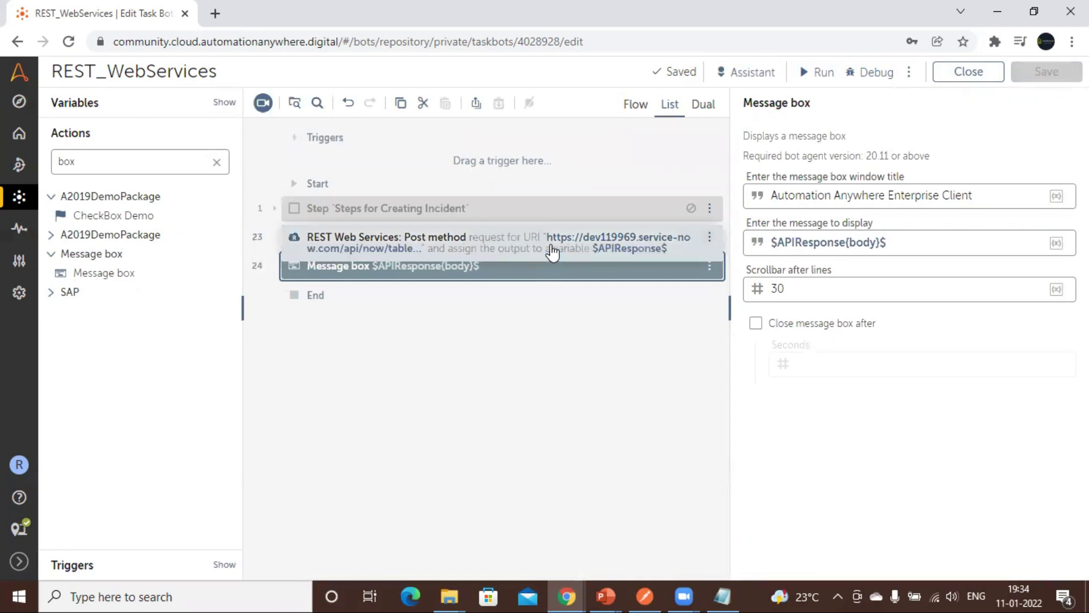
{"action": "left_click", "coordinate": [552, 252]}
{"action": "scroll", "coordinate": [902, 352], "scroll_direction": "down", "scroll_amount": 1}
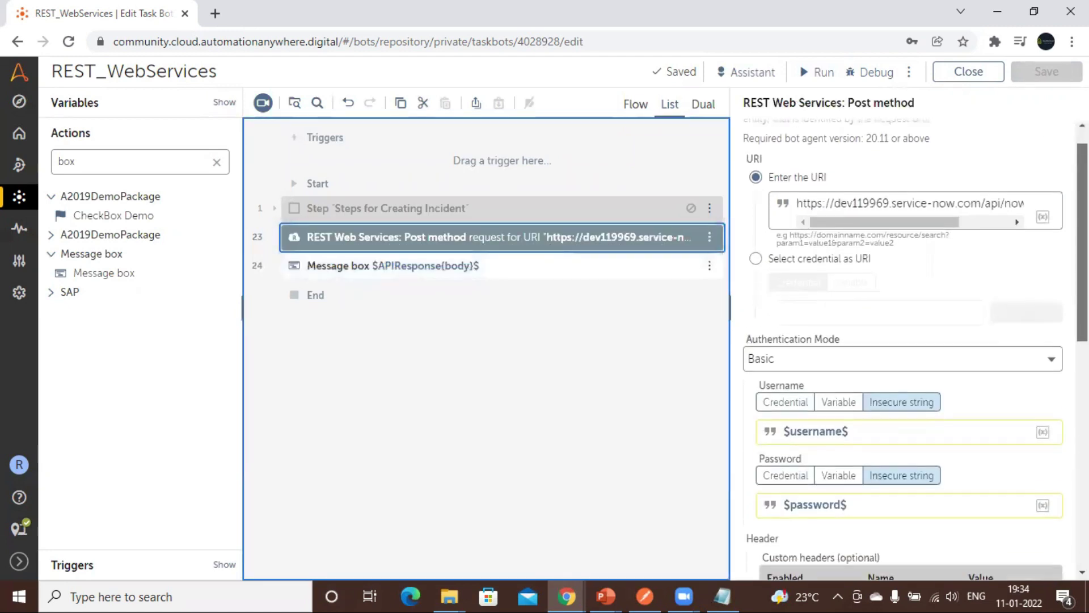
Change the message box's APIResponse dictionary key to Body and rerun the bot.
{"action": "left_click", "coordinate": [556, 266]}
{"action": "left_click_drag", "start_coordinate": [850, 244], "coordinate": [857, 245]}
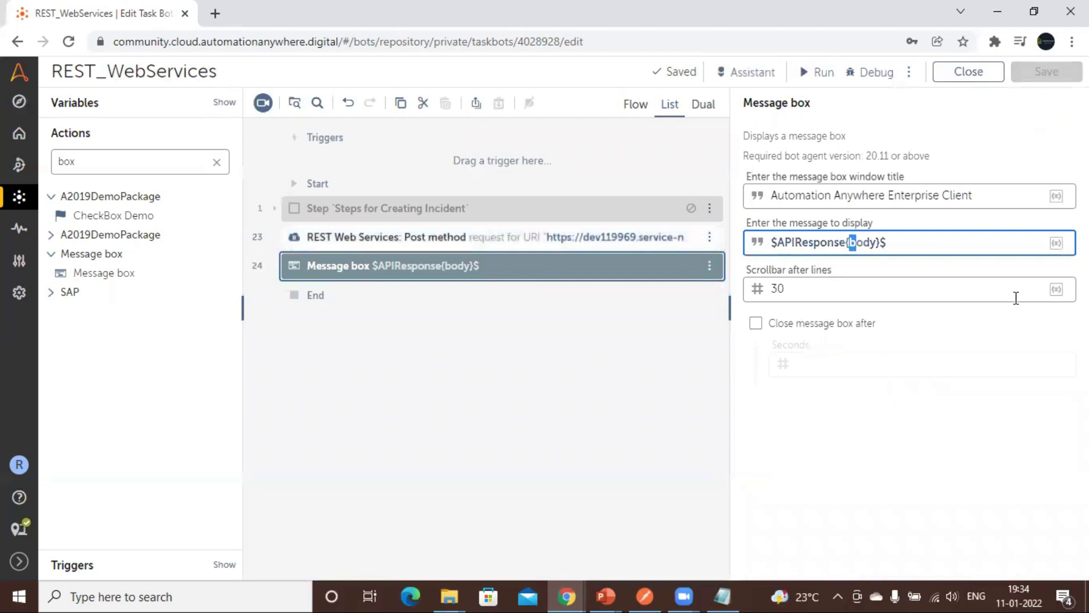
{"action": "type", "text": "B"}
{"action": "left_click", "coordinate": [821, 72]}
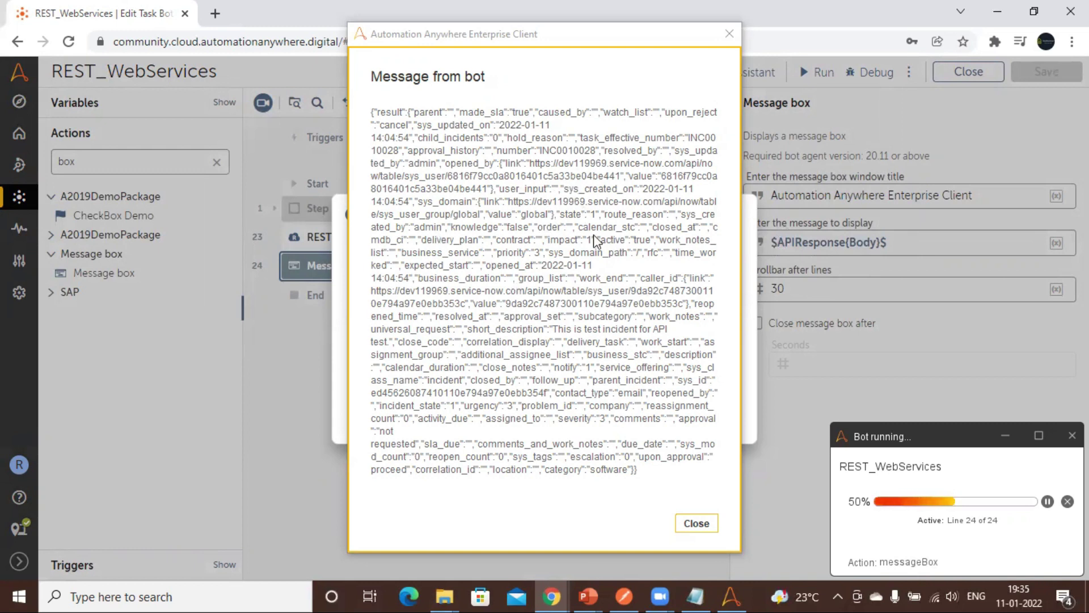
Copy the full response text from the bot's message box and replace the Notepad contents with it.
{"action": "double_click", "coordinate": [593, 214]}
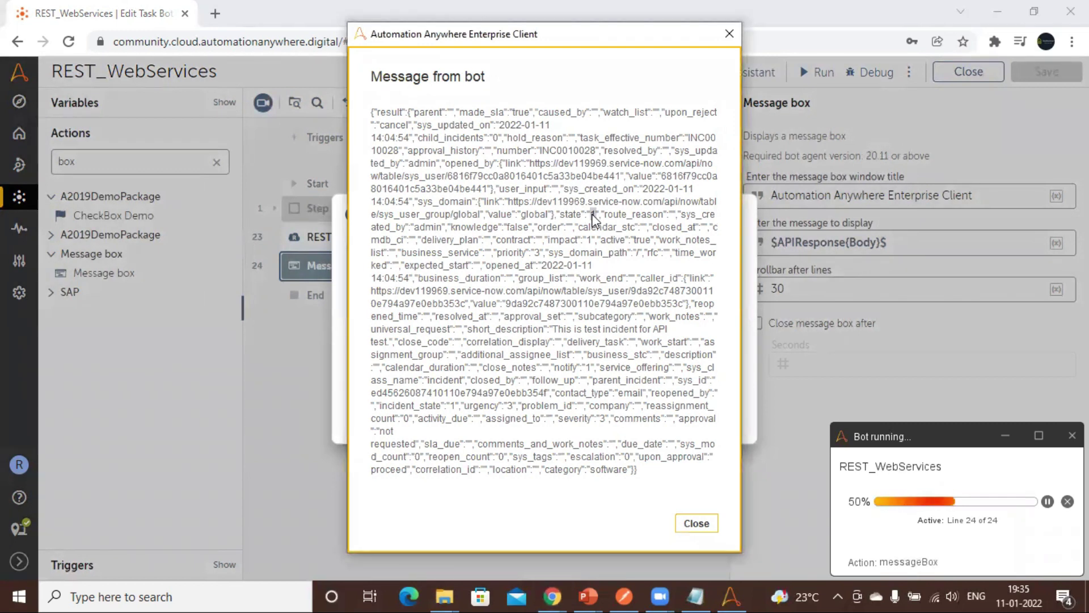
{"action": "key", "text": "ctrl+a"}
{"action": "key", "text": "ctrl+c"}
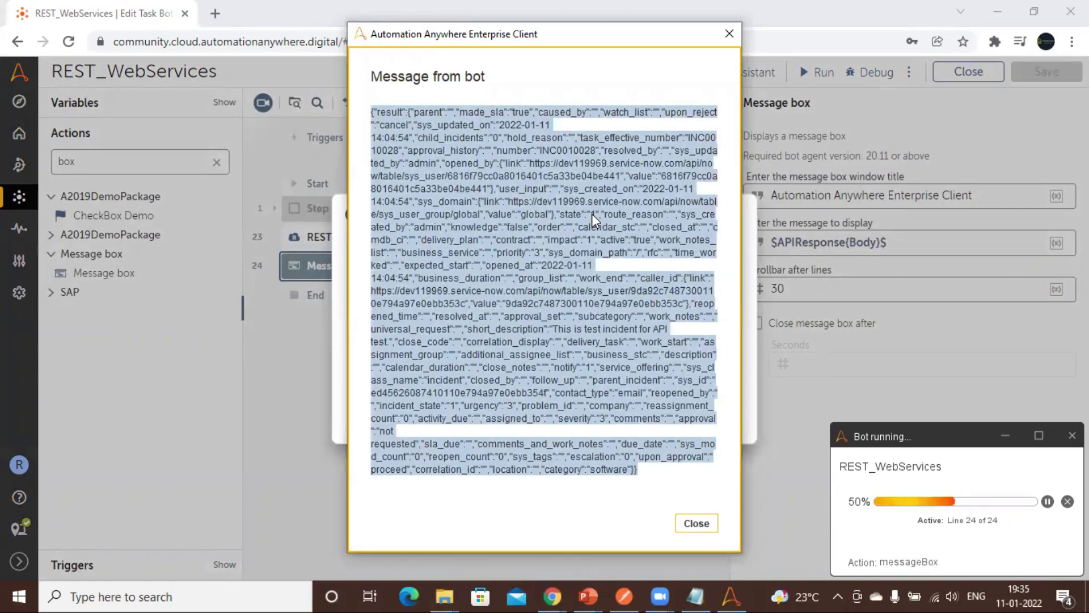
{"action": "left_click", "coordinate": [698, 594]}
{"action": "left_click", "coordinate": [265, 305]}
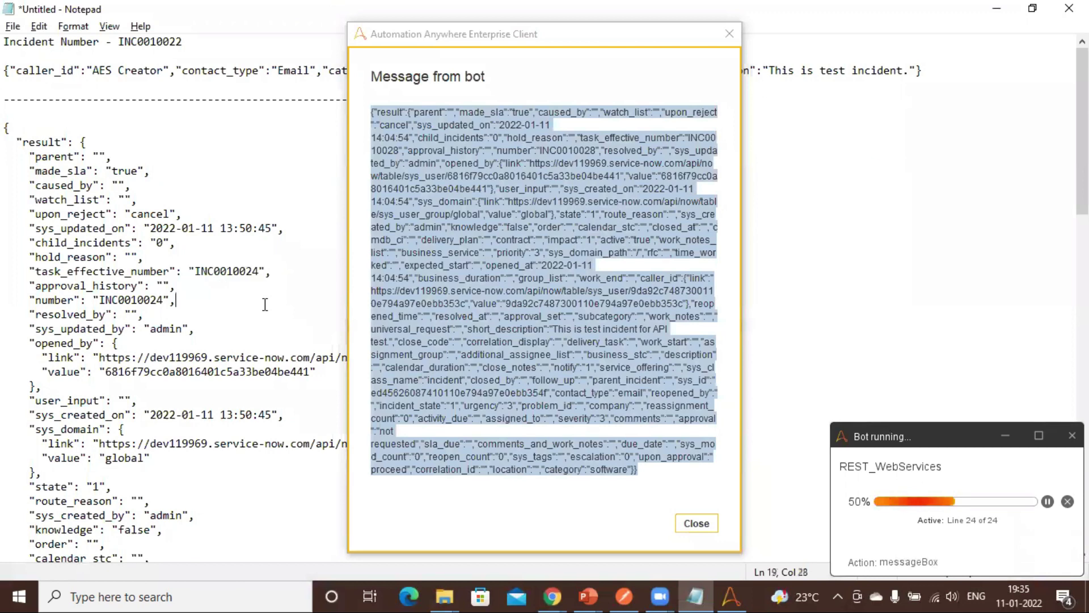
{"action": "key", "text": "ctrl+a"}
{"action": "key", "text": "ctrl+v"}
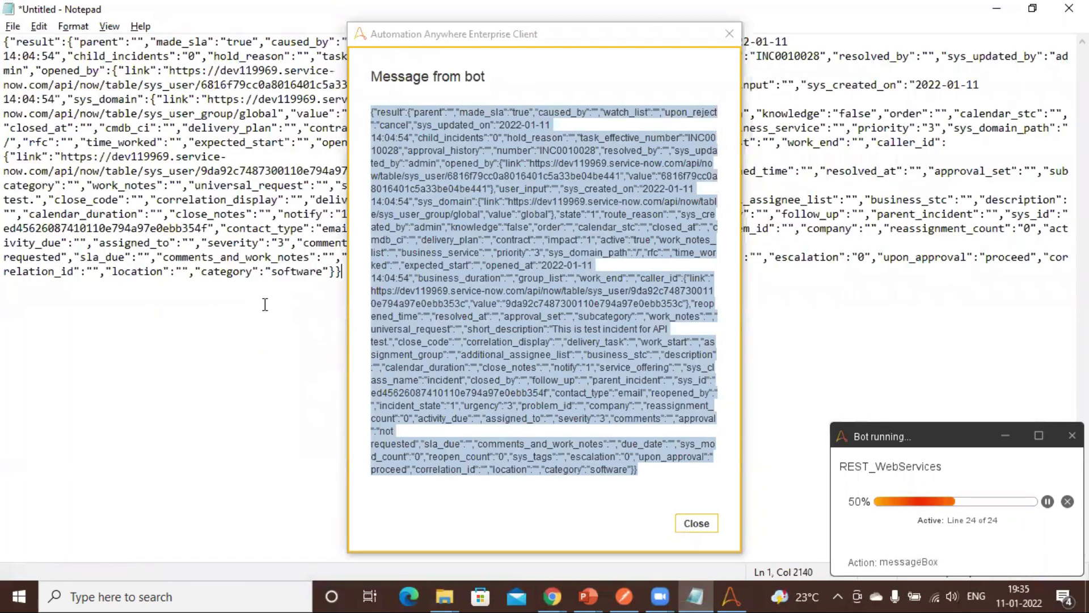
Close the bot's message box and copy the number value of the incident from the response in Notepad.
{"action": "left_click", "coordinate": [679, 42]}
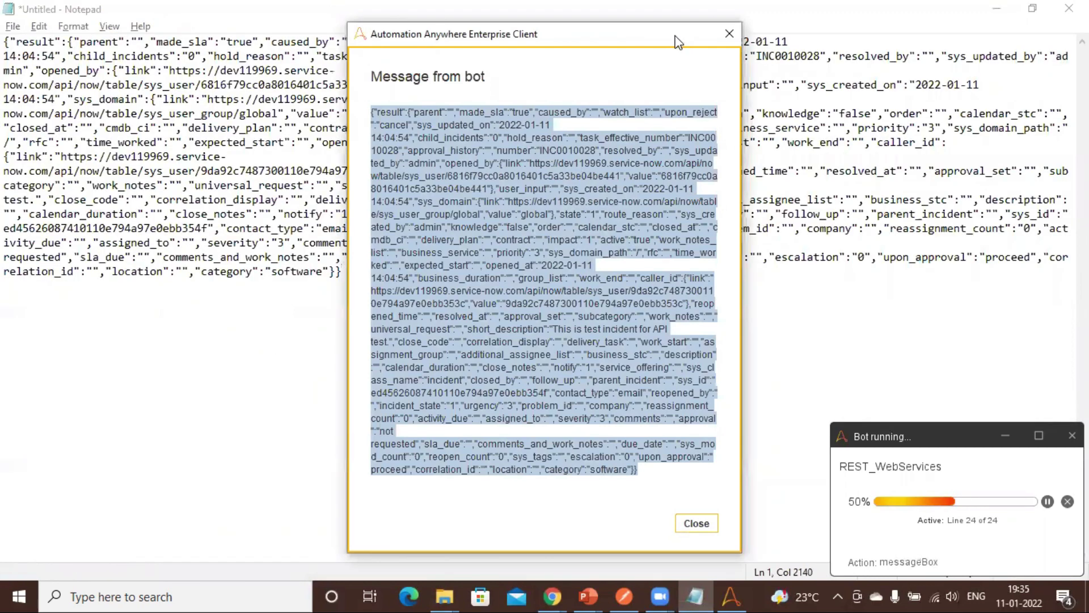
{"action": "left_click_drag", "start_coordinate": [677, 38], "coordinate": [499, 107]}
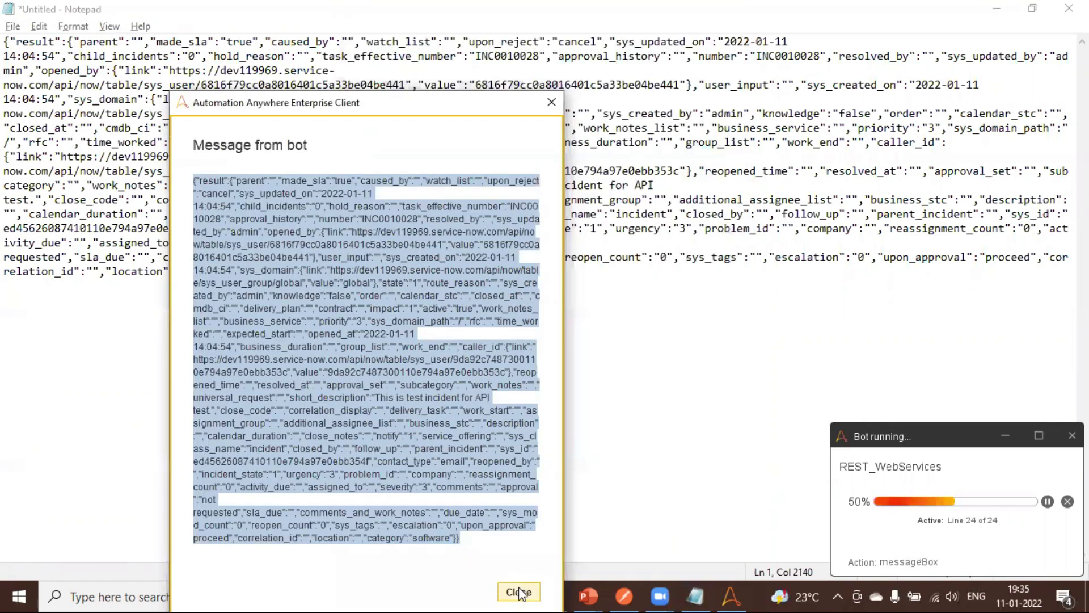
{"action": "left_click", "coordinate": [519, 591]}
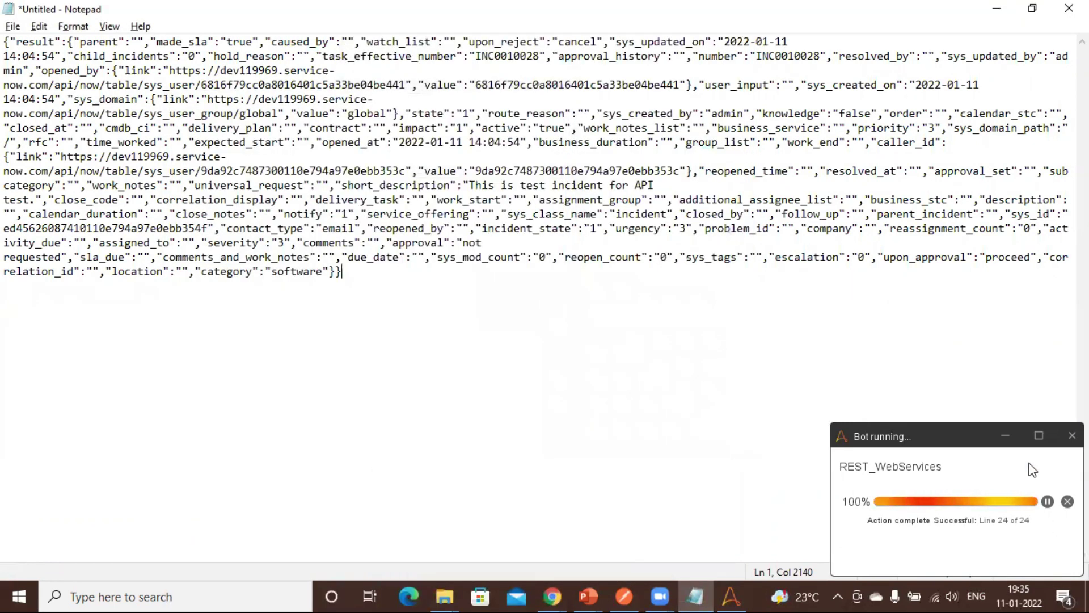
{"action": "left_click", "coordinate": [759, 58]}
{"action": "left_click_drag", "start_coordinate": [759, 57], "coordinate": [821, 57]}
{"action": "key", "text": "ctrl+c"}
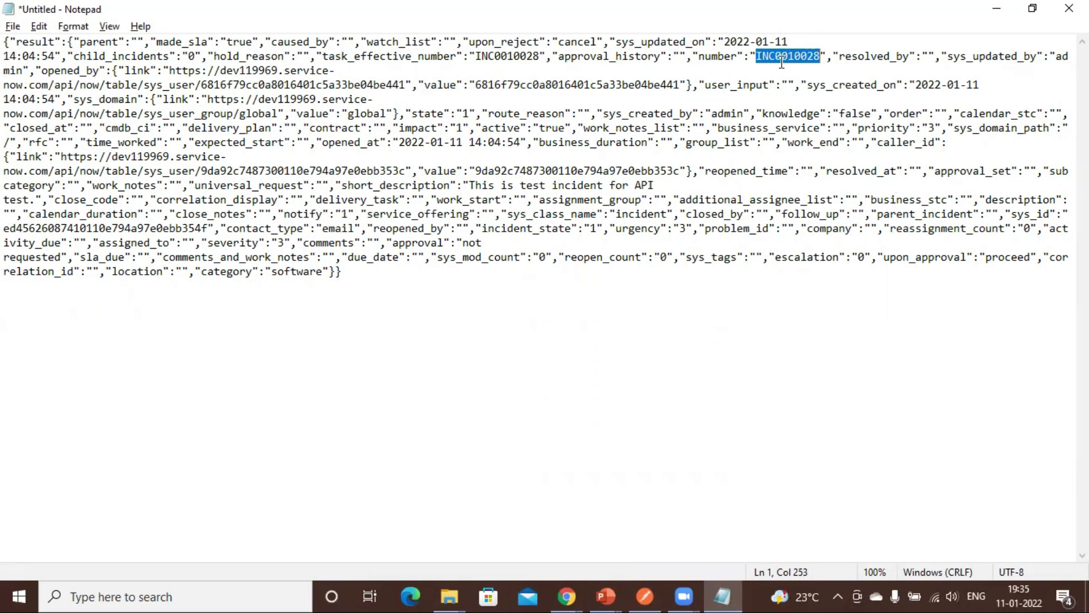
Switch to ServiceNow, search the Service Desk incidents for the copied incident number, and check the short description in its record.
{"action": "left_click", "coordinate": [565, 596]}
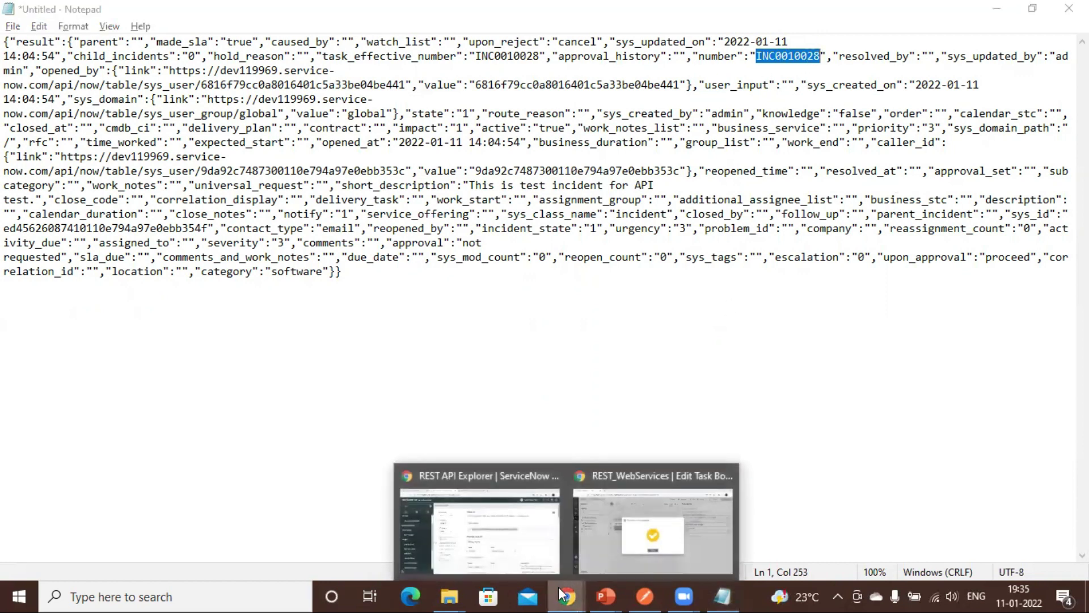
{"action": "left_click", "coordinate": [527, 539]}
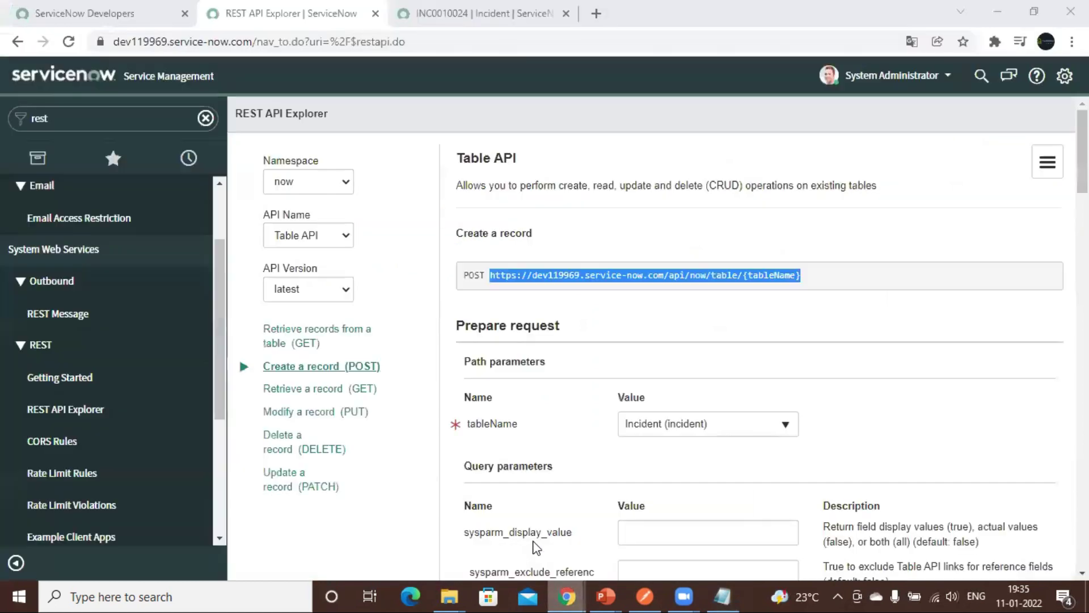
{"action": "left_click", "coordinate": [392, 23]}
{"action": "left_click", "coordinate": [248, 122]}
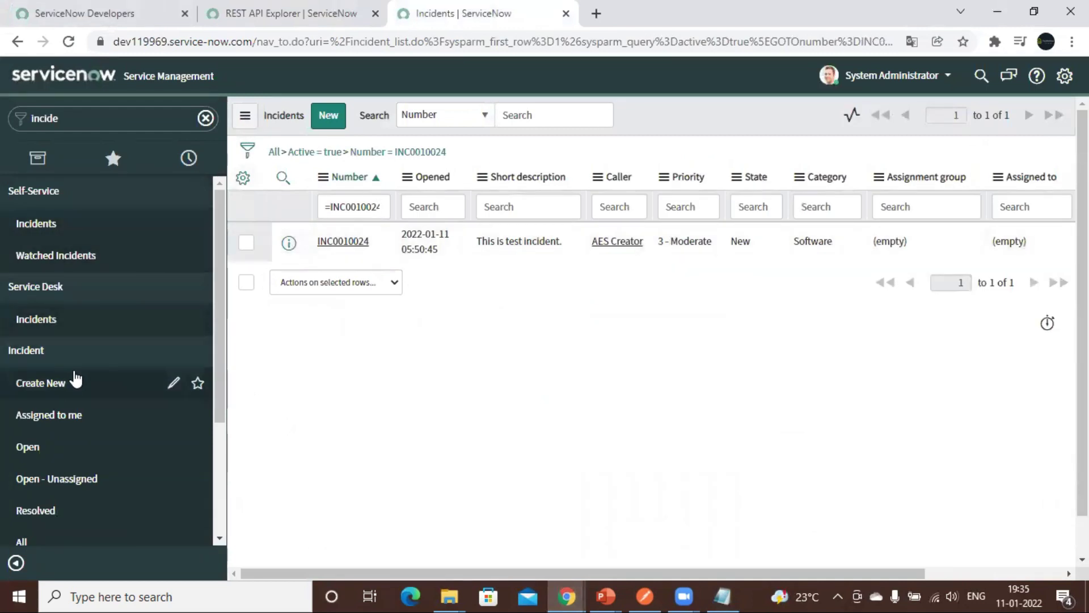
{"action": "left_click", "coordinate": [55, 327]}
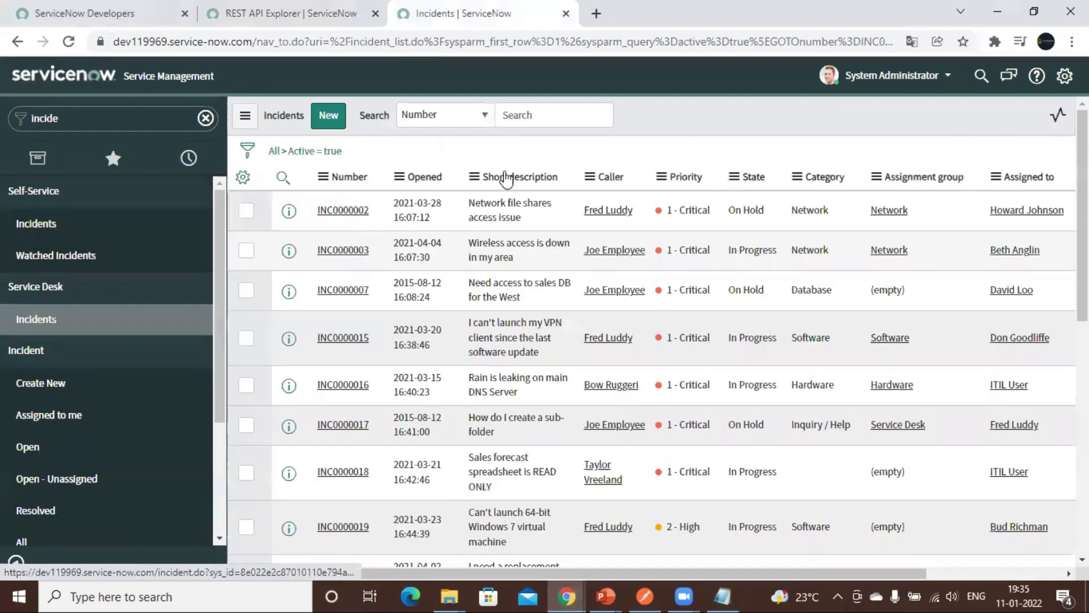
{"action": "left_click", "coordinate": [538, 115]}
{"action": "key", "text": "ctrl+v"}
{"action": "key", "text": "Return"}
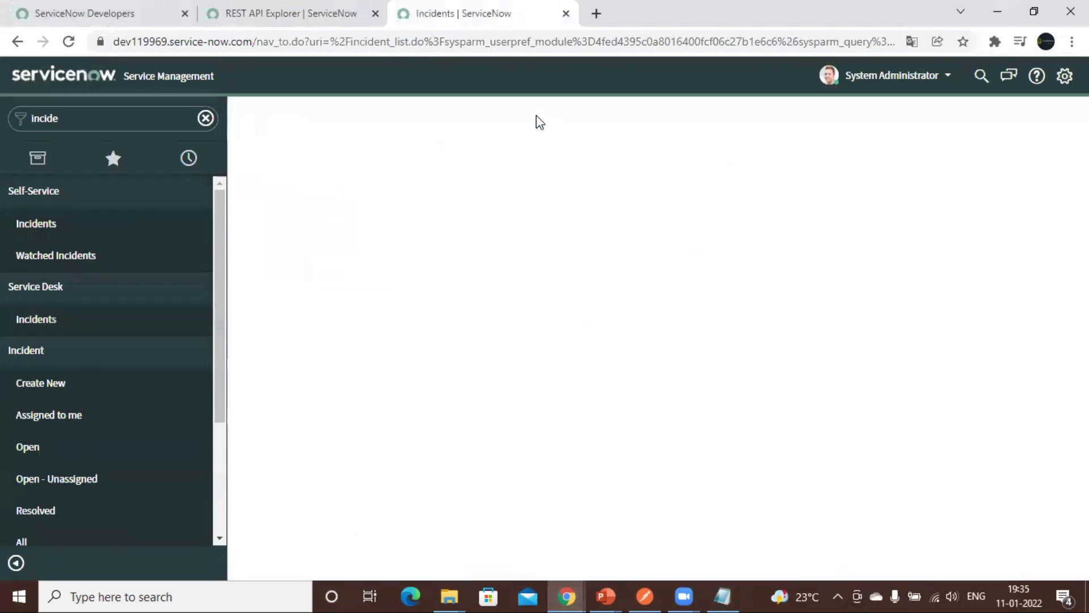
{"action": "left_click", "coordinate": [338, 244]}
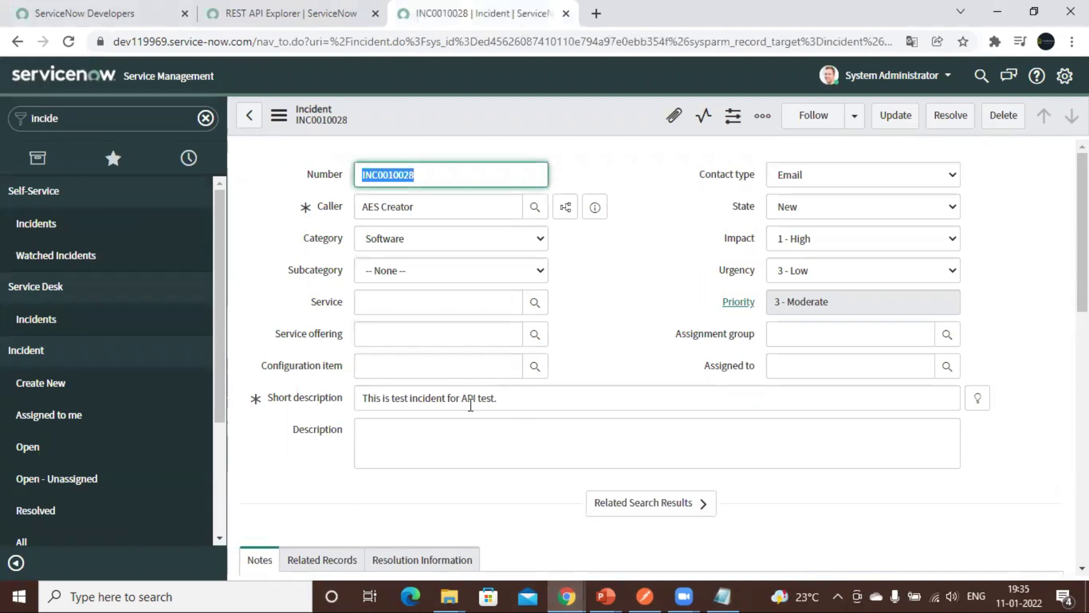
{"action": "left_click_drag", "start_coordinate": [461, 398], "coordinate": [510, 397]}
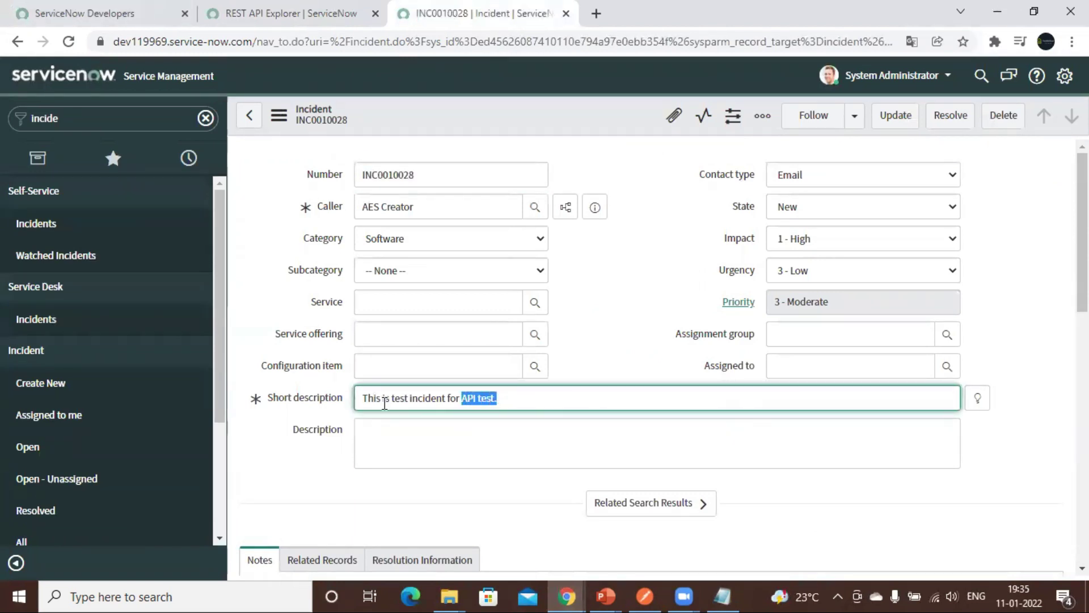
Return to the REST API Explorer and choose the Retrieve a record (GET) operation of the Table API.
{"action": "key", "text": "alt+Tab"}
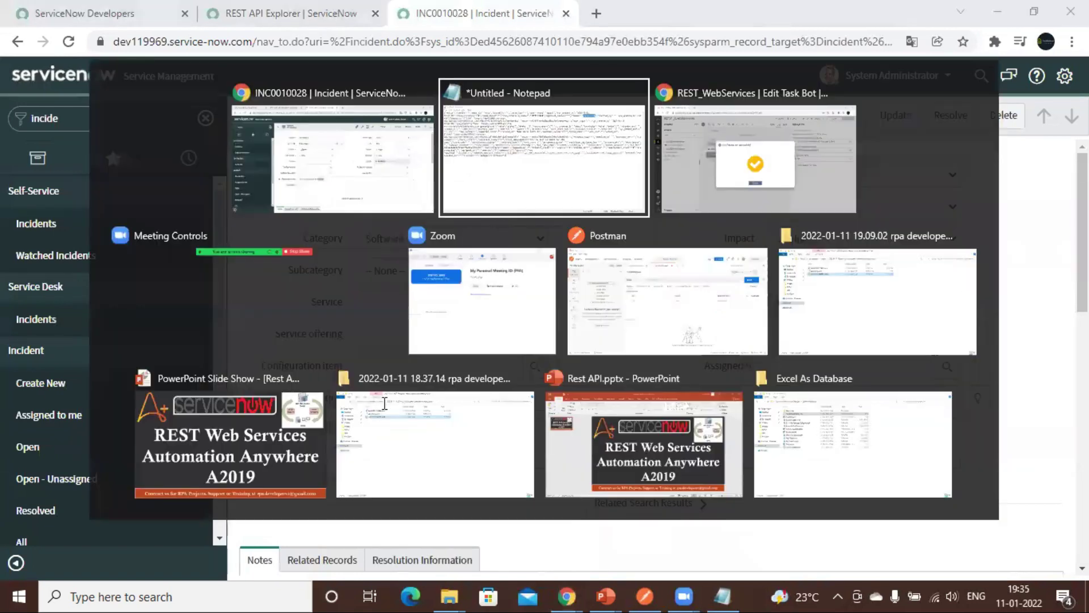
{"action": "key", "text": "alt+Tab"}
{"action": "key", "text": "alt+Tab"}
{"action": "key", "text": "alt+shift+Tab"}
{"action": "left_click", "coordinate": [227, 11]}
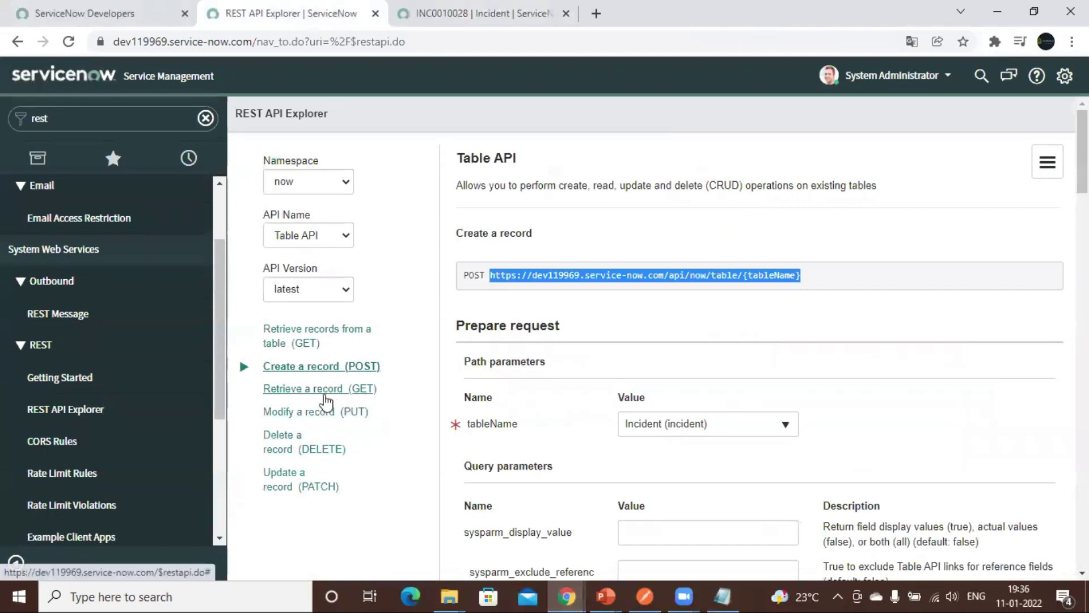
{"action": "left_click", "coordinate": [324, 393]}
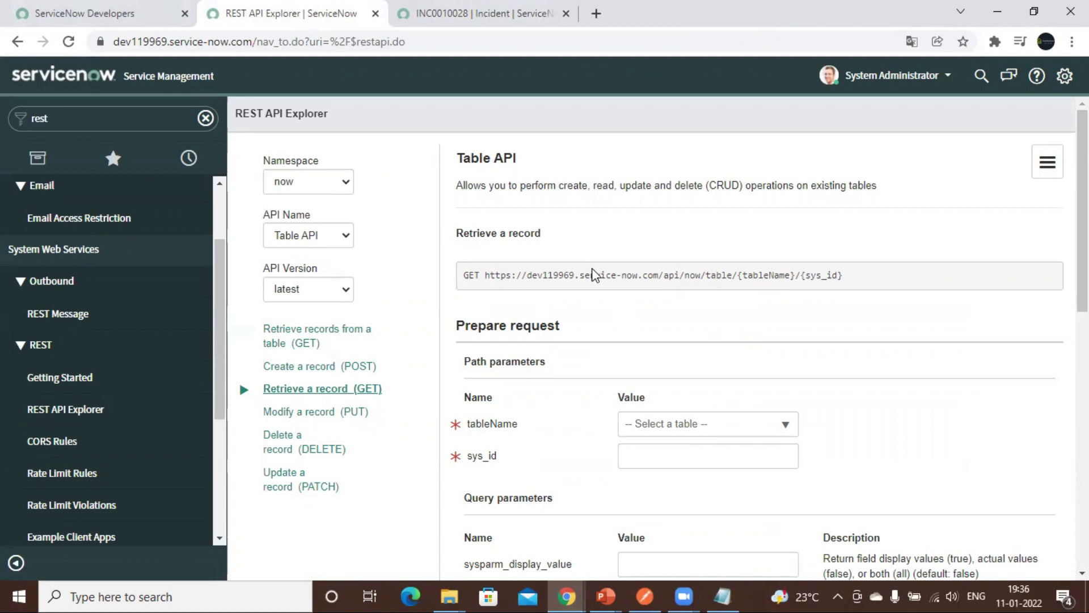
Check the fields of the newly created incident record and return to the REST API Explorer.
{"action": "left_click", "coordinate": [441, 16]}
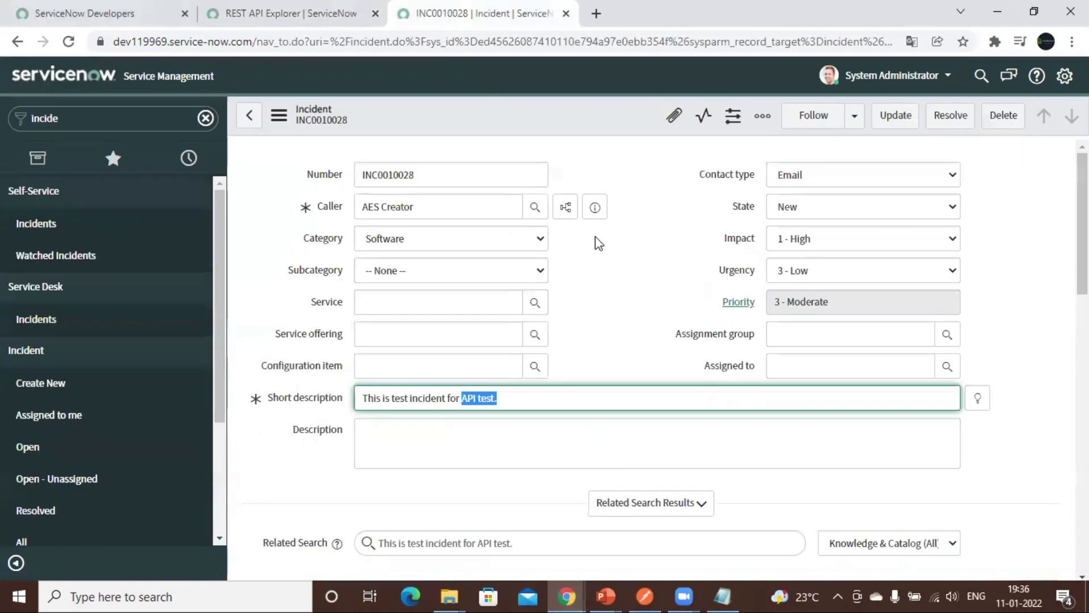
{"action": "left_click", "coordinate": [659, 240]}
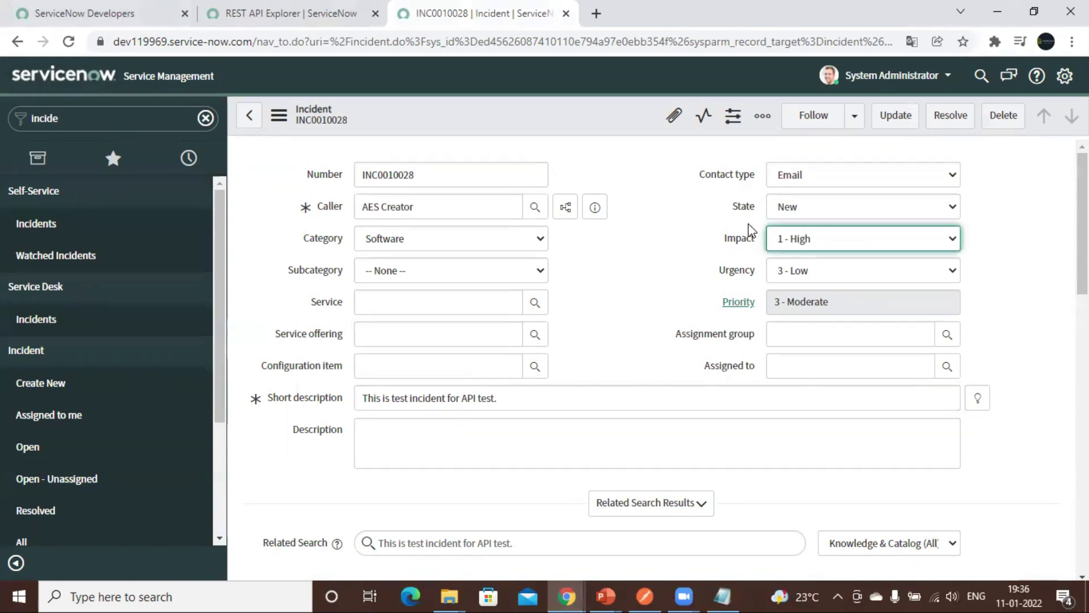
{"action": "key", "text": "ctrl+shift+Tab"}
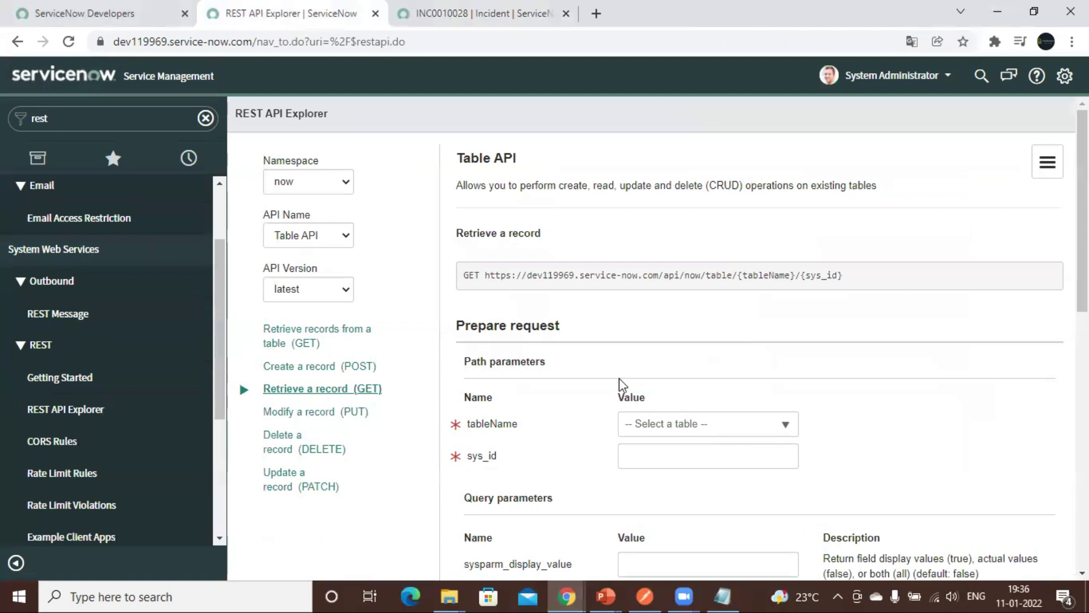
Set the GET request's tableName path parameter to Incident (incident).
{"action": "left_click_drag", "start_coordinate": [1083, 283], "coordinate": [1083, 308]}
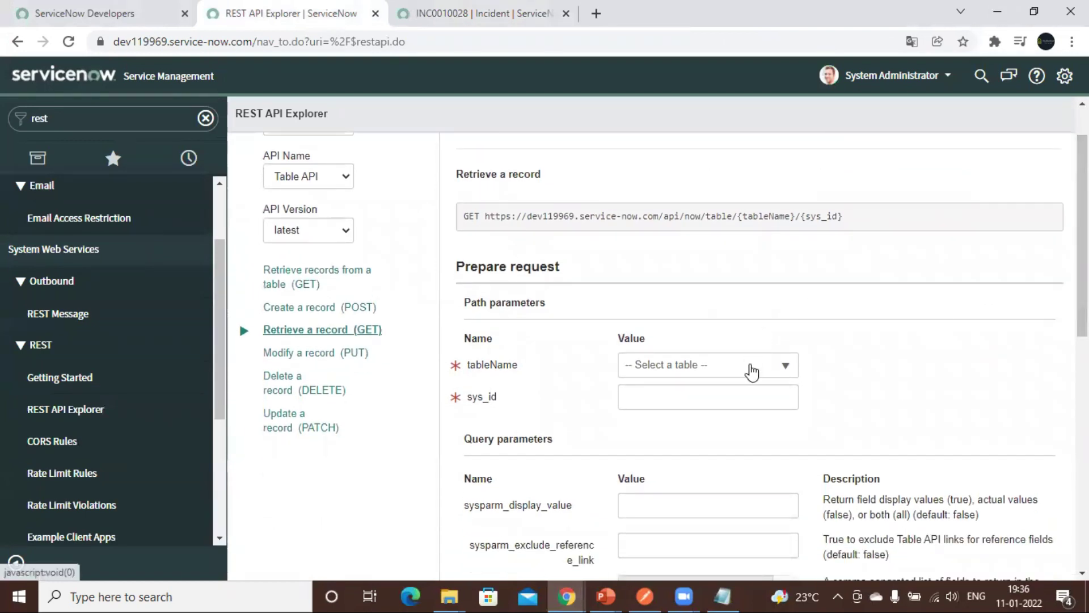
{"action": "left_click", "coordinate": [749, 371]}
{"action": "type", "text": "inci"}
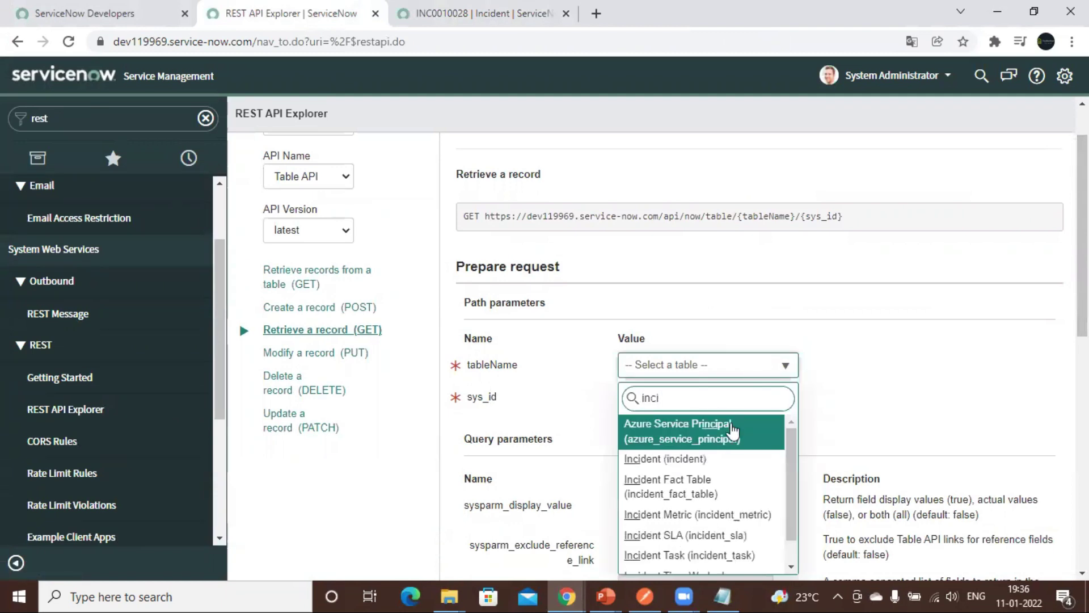
{"action": "left_click", "coordinate": [690, 459]}
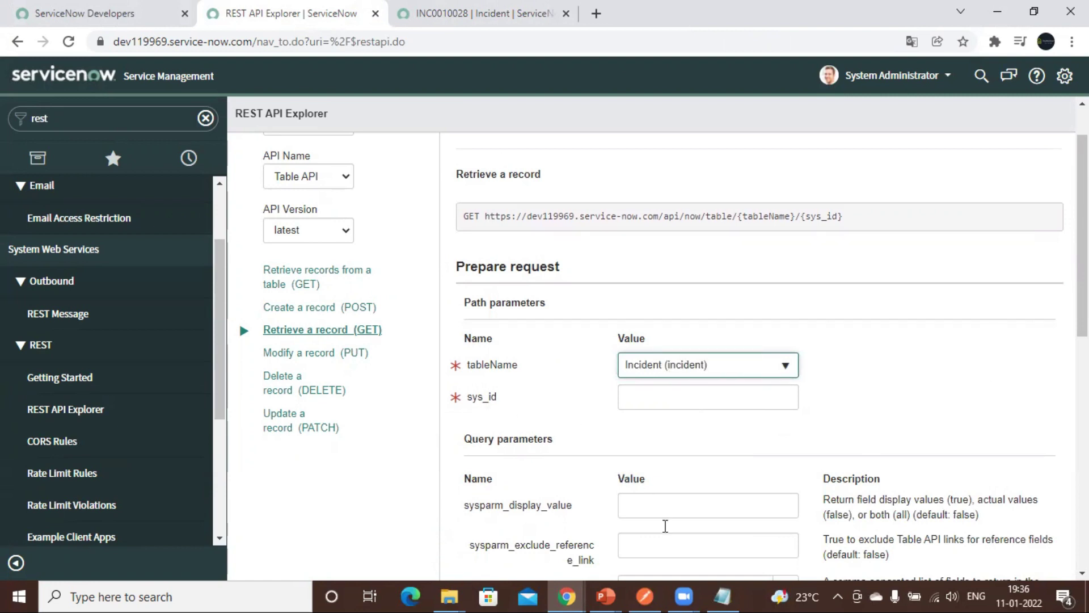
Search the response in Notepad for "sys" to locate sys_id, and copy the sys_id value.
{"action": "left_click", "coordinate": [721, 596]}
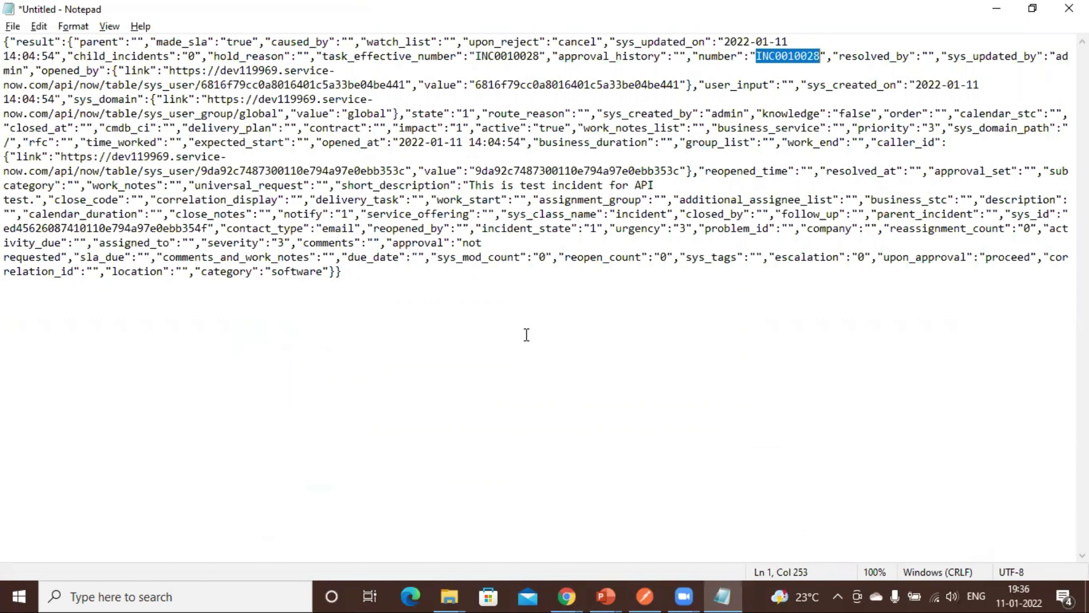
{"action": "left_click", "coordinate": [627, 158]}
{"action": "key", "text": "ctrl+f"}
{"action": "type", "text": "sys"}
{"action": "key", "text": "Return"}
{"action": "key", "text": "Return"}
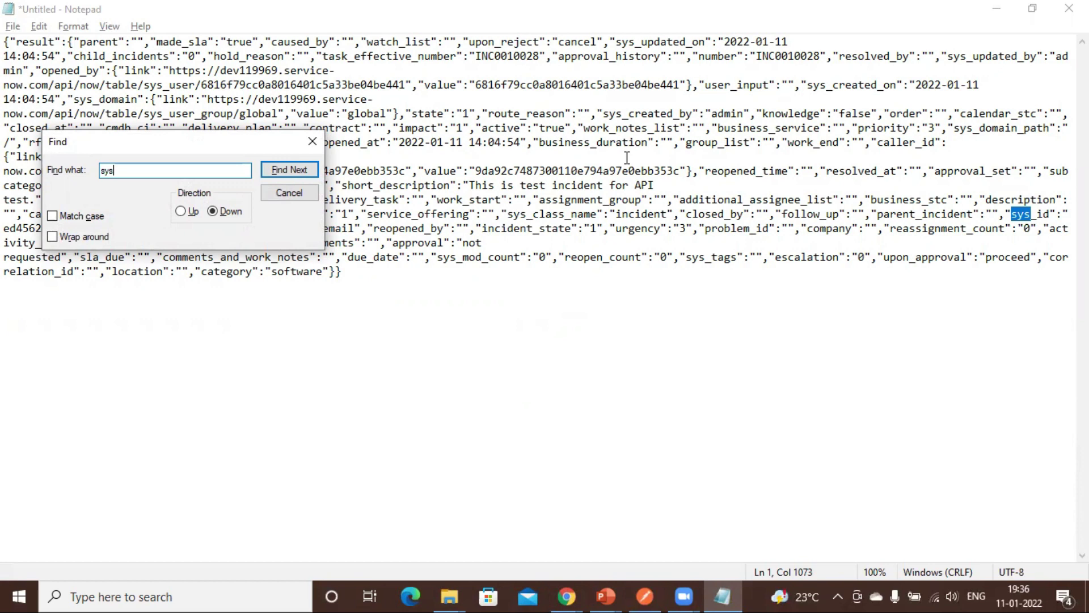
{"action": "key", "text": "Escape"}
{"action": "key", "text": "Right"}
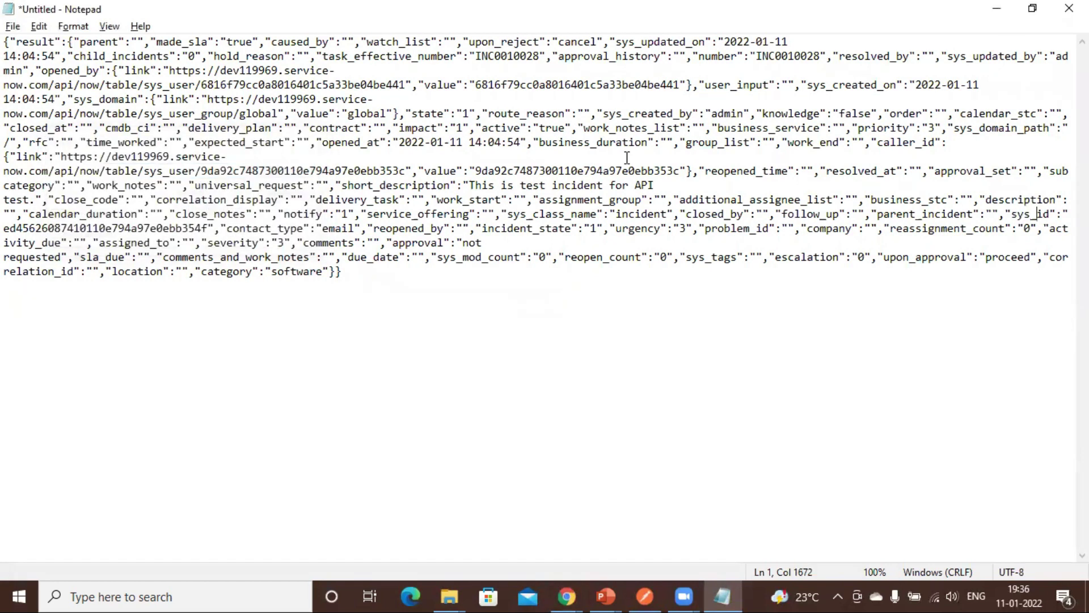
{"action": "left_click_drag", "start_coordinate": [7, 229], "coordinate": [208, 229]}
{"action": "key", "text": "ctrl+c"}
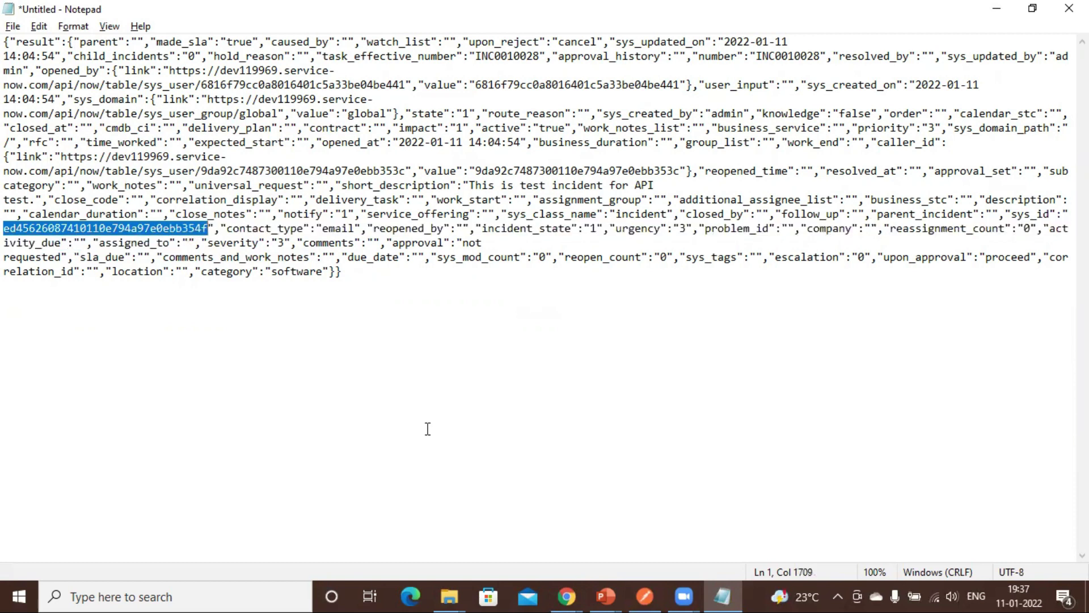
Paste the copied value into the GET request's sys_id path parameter in the REST API Explorer.
{"action": "key", "text": "alt+Tab"}
{"action": "left_click", "coordinate": [636, 397]}
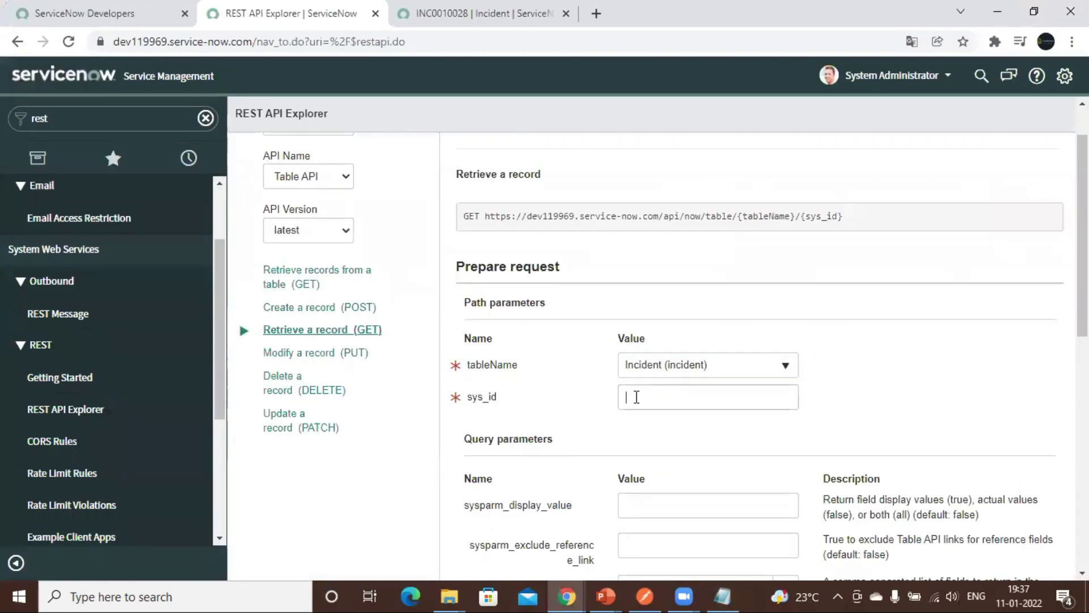
{"action": "key", "text": "ctrl+v"}
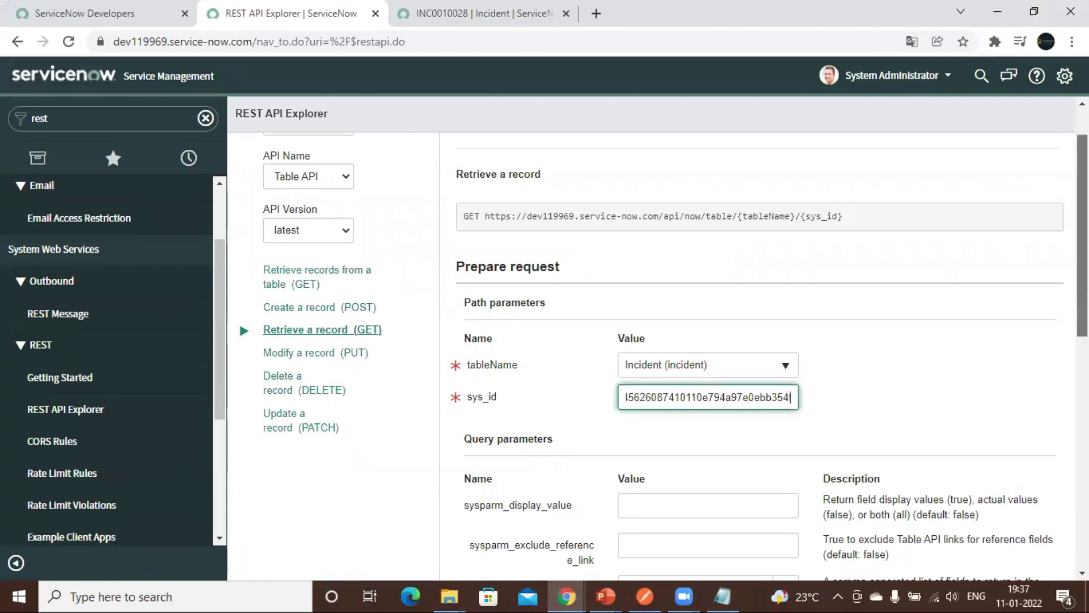
Send the GET request for the incident record and check the response's status code.
{"action": "scroll", "coordinate": [799, 372], "scroll_direction": "down", "scroll_amount": 1}
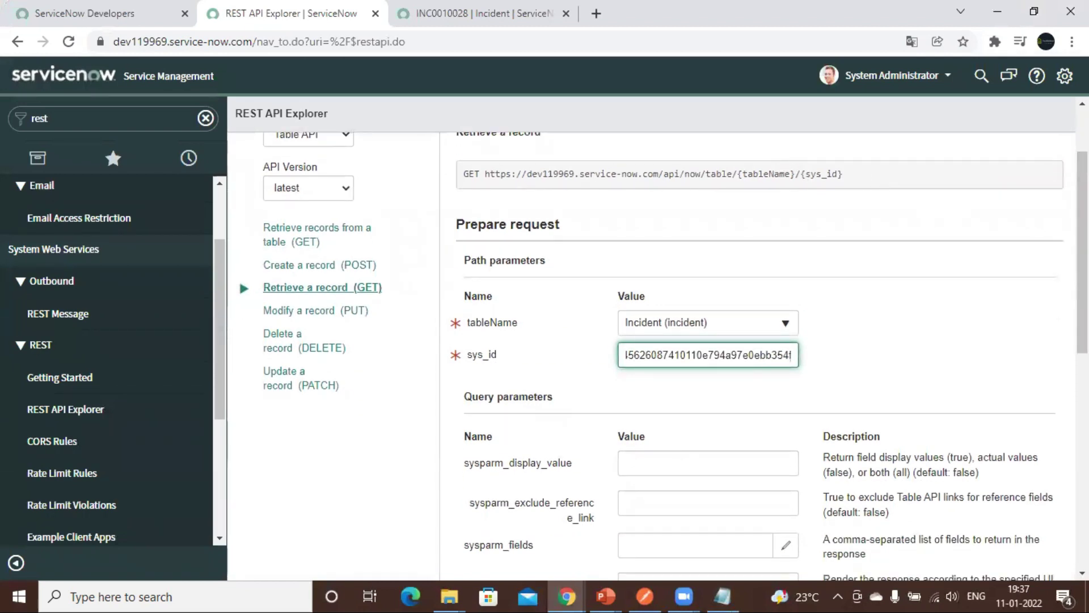
{"action": "scroll", "coordinate": [804, 174], "scroll_direction": "down", "scroll_amount": 6}
{"action": "scroll", "coordinate": [651, 352], "scroll_direction": "down", "scroll_amount": 2}
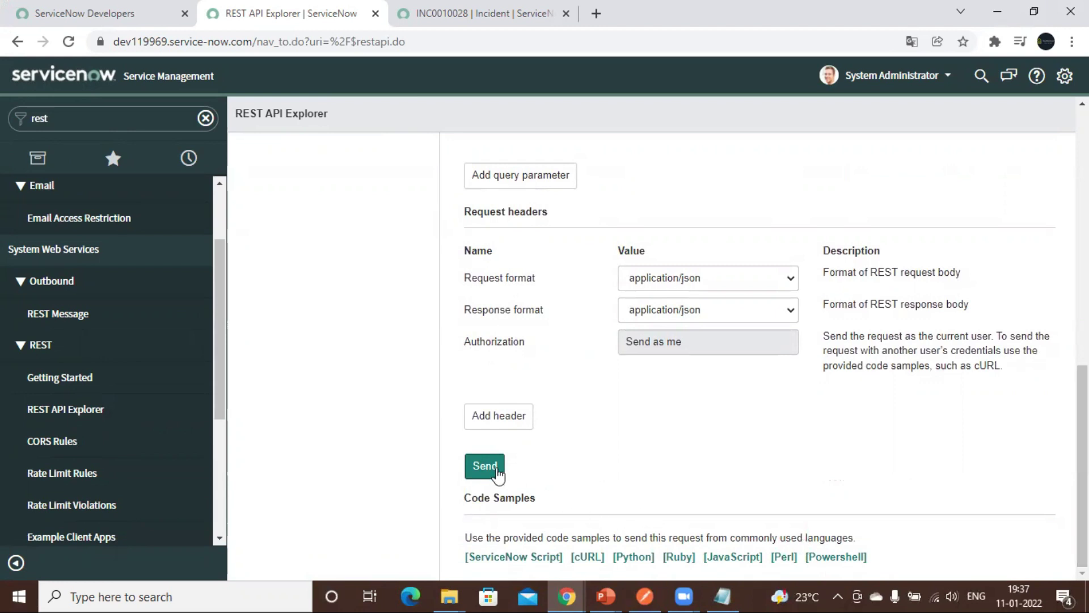
{"action": "left_click", "coordinate": [485, 469]}
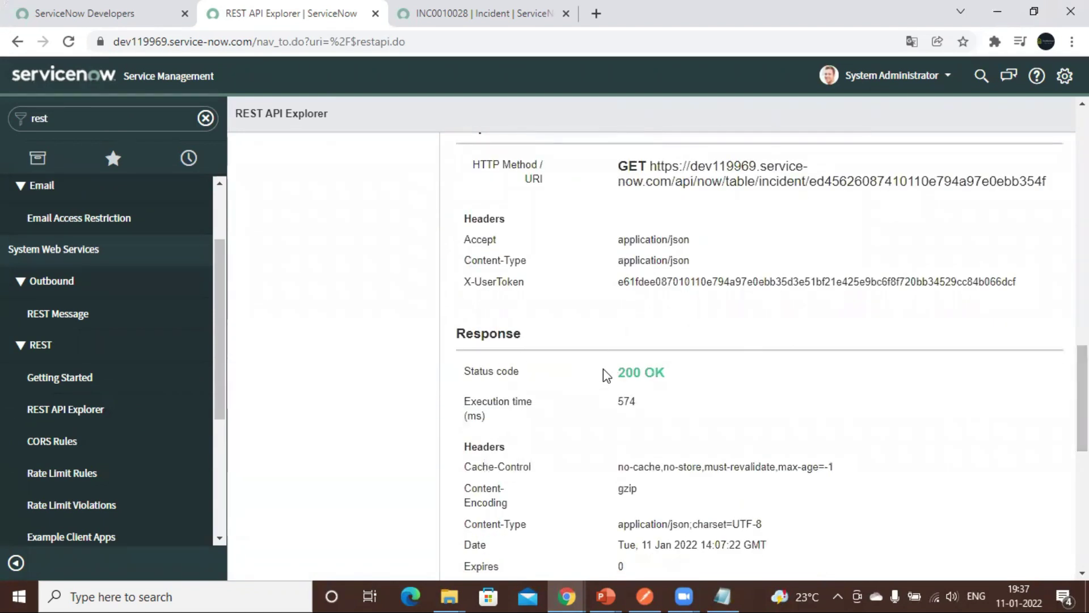
{"action": "left_click_drag", "start_coordinate": [621, 370], "coordinate": [637, 370]}
{"action": "left_click", "coordinate": [839, 405]}
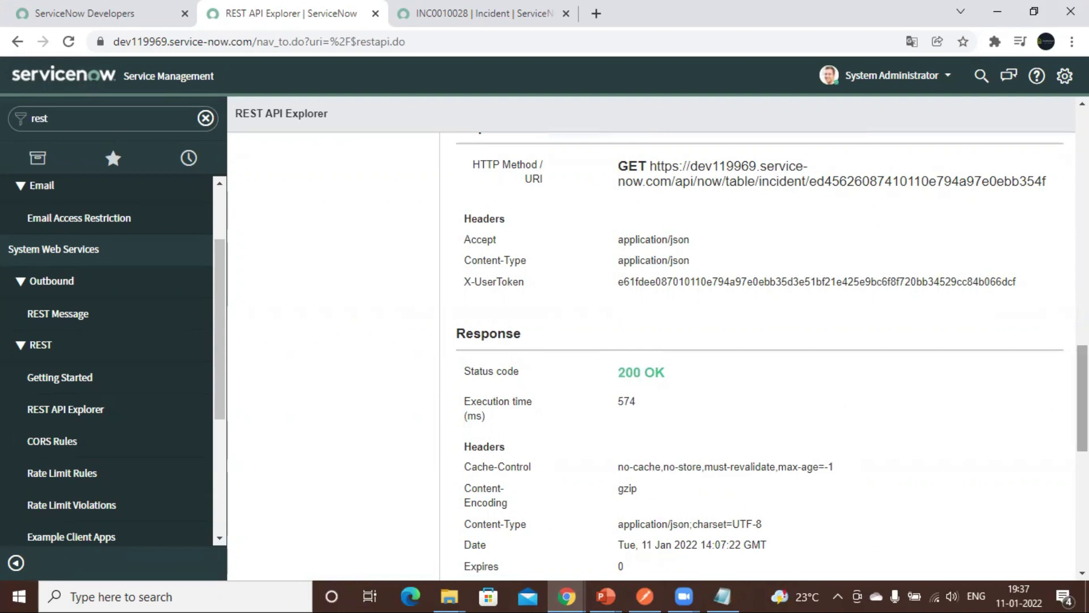
Examine the GET response body, including contact type, incident state and short description.
{"action": "left_click_drag", "start_coordinate": [1083, 398], "coordinate": [1082, 514]}
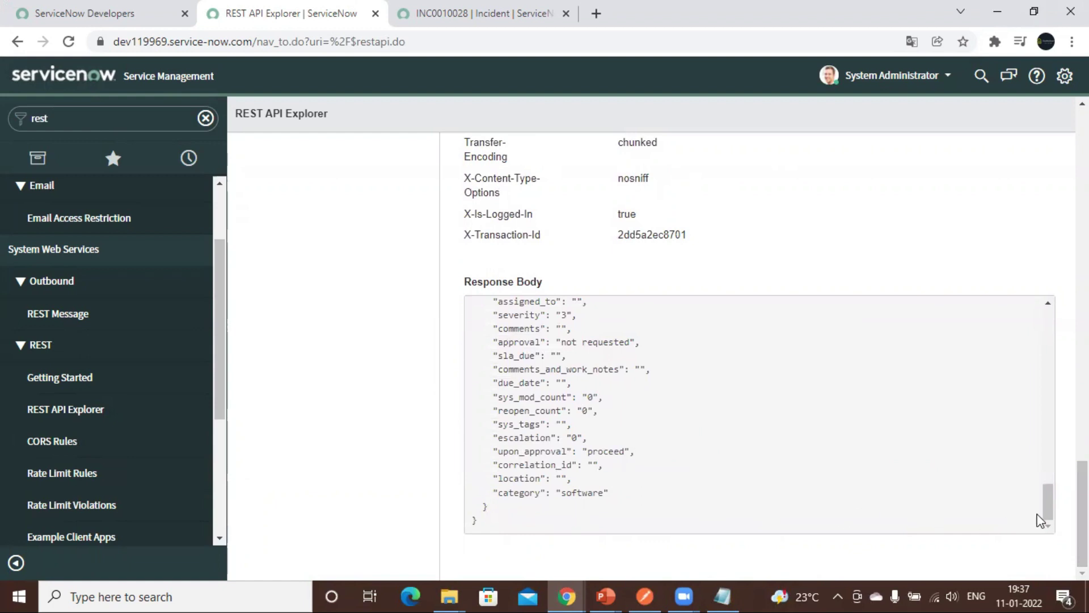
{"action": "scroll", "coordinate": [1049, 504], "scroll_direction": "up", "scroll_amount": 1}
{"action": "scroll", "coordinate": [1050, 504], "scroll_direction": "up", "scroll_amount": 4}
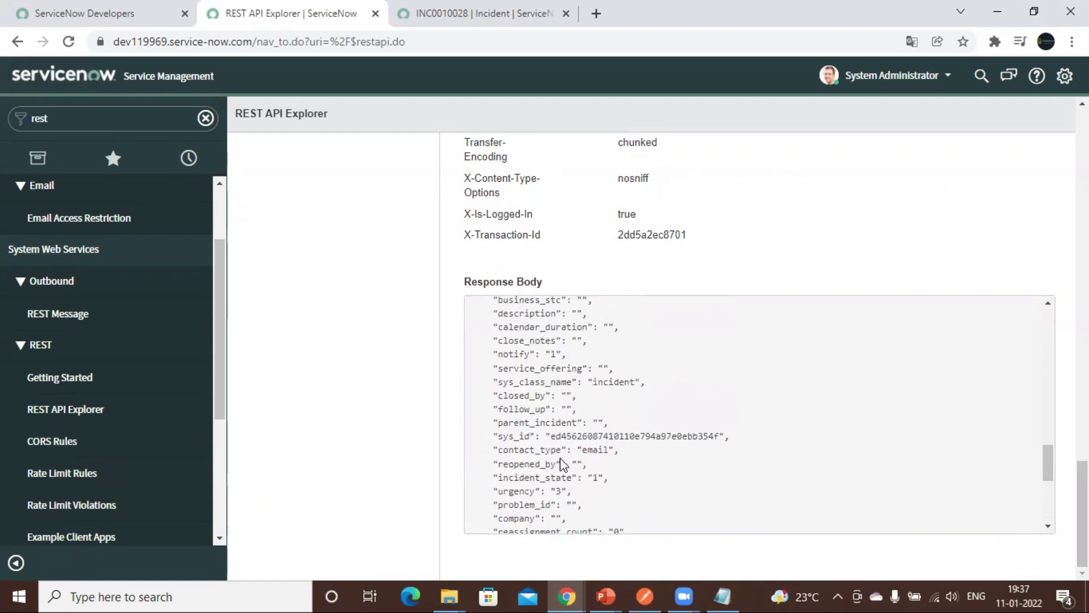
{"action": "double_click", "coordinate": [589, 451]}
{"action": "left_click", "coordinate": [598, 479]}
{"action": "left_click_drag", "start_coordinate": [1051, 471], "coordinate": [1054, 450]}
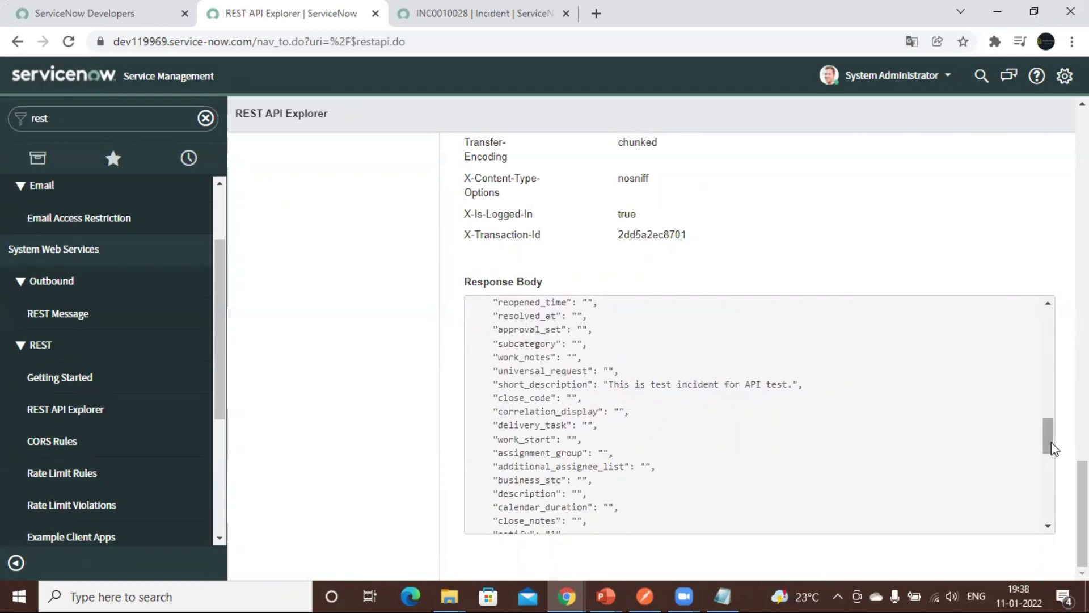
{"action": "left_click_drag", "start_coordinate": [1051, 443], "coordinate": [1049, 367]}
Copy the Retrieve a record endpoint URL from the REST API Explorer, switch to the Automation Anywhere bot editor and dismiss the run message.
{"action": "left_click_drag", "start_coordinate": [1084, 494], "coordinate": [1084, 154]}
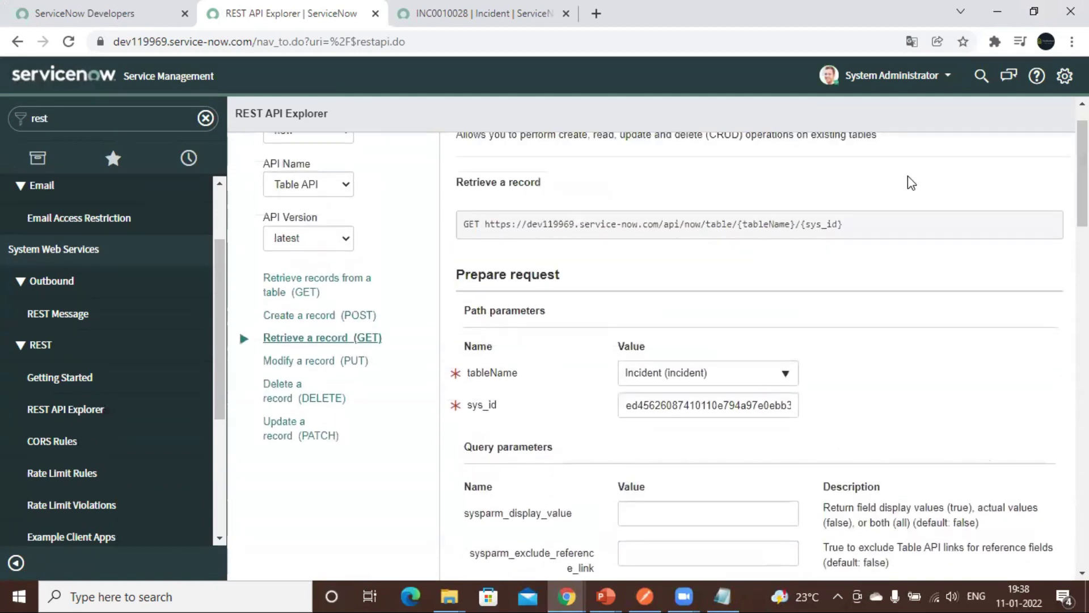
{"action": "left_click_drag", "start_coordinate": [845, 224], "coordinate": [491, 226]}
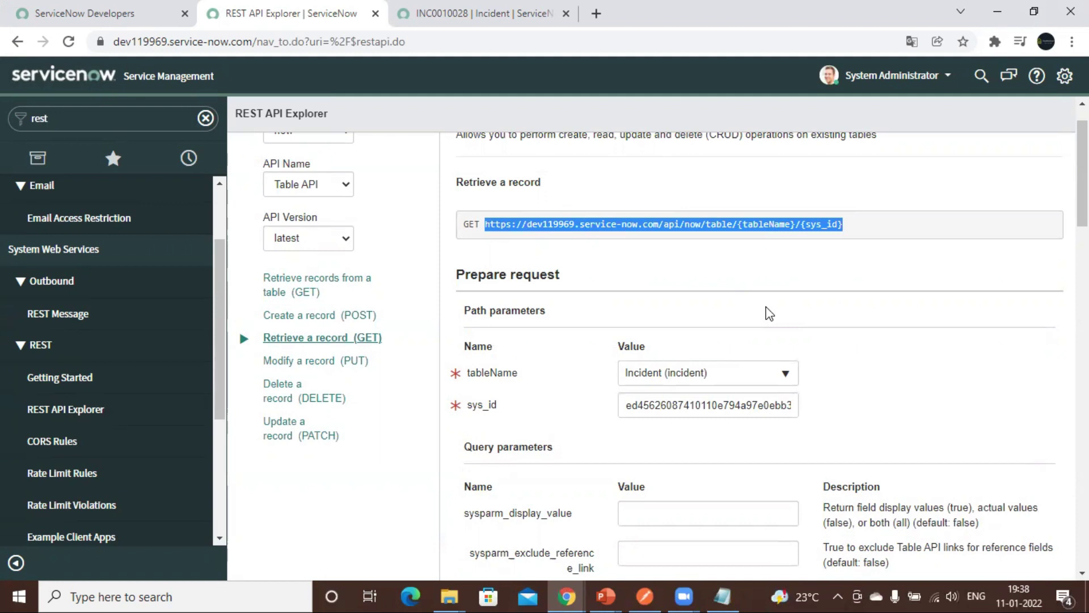
{"action": "key", "text": "alt+Tab"}
{"action": "key", "text": "alt+Tab"}
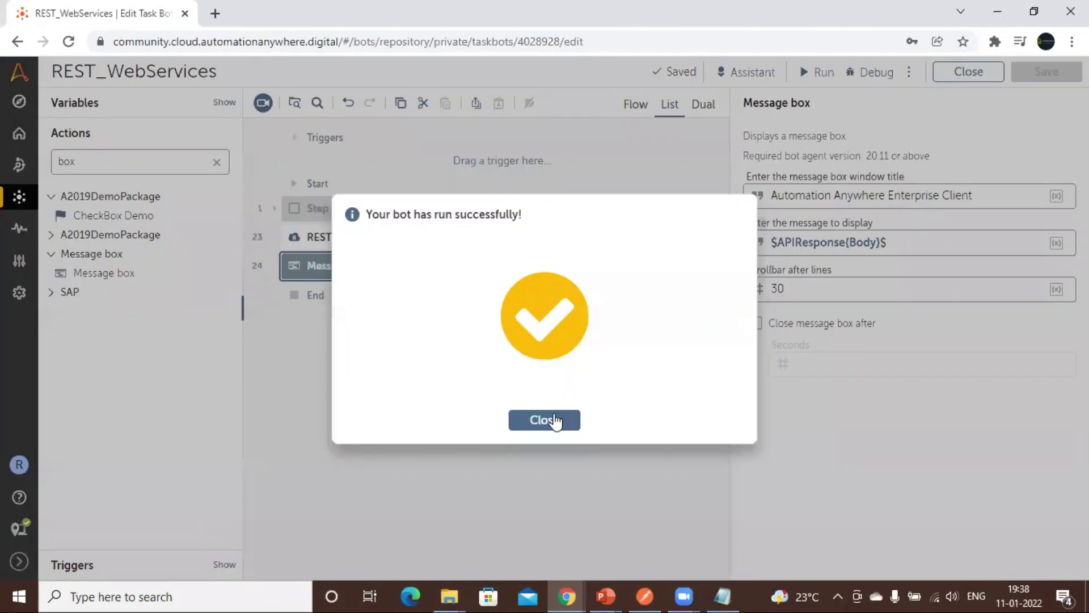
{"action": "left_click", "coordinate": [554, 421]}
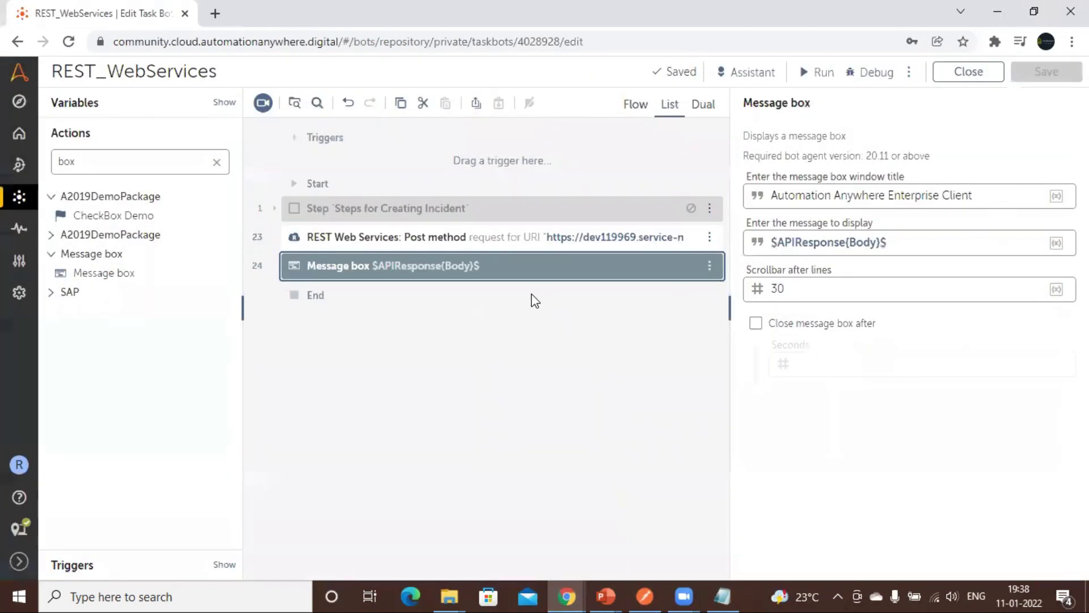
{"action": "left_click", "coordinate": [555, 241]}
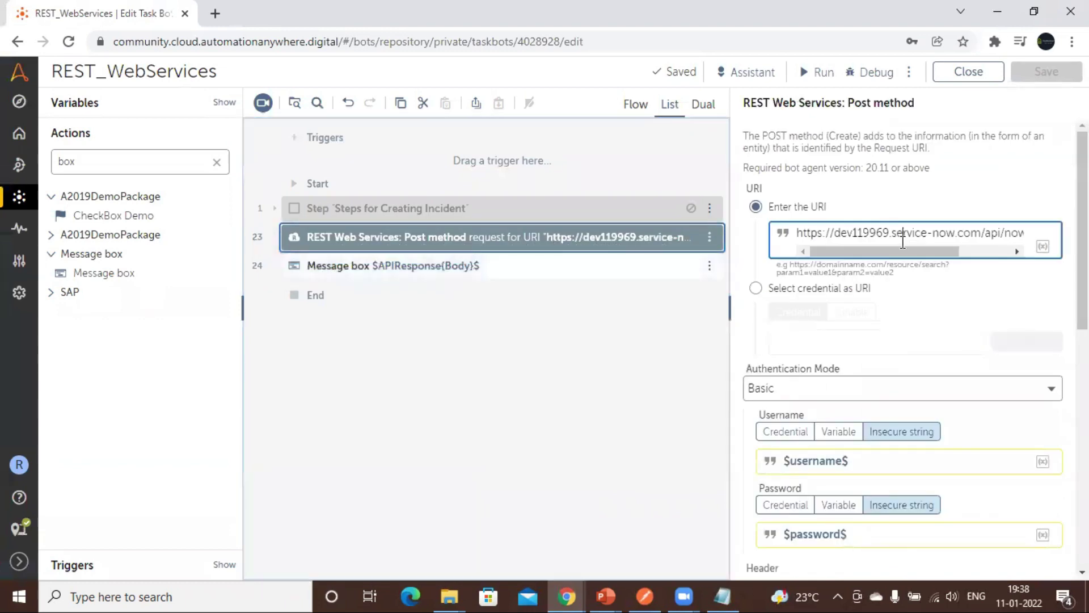
{"action": "triple_click", "coordinate": [903, 240]}
{"action": "type", "text": "https://dev119969.service-now.com/api/now/table/{tableName}/{sys_id}"}
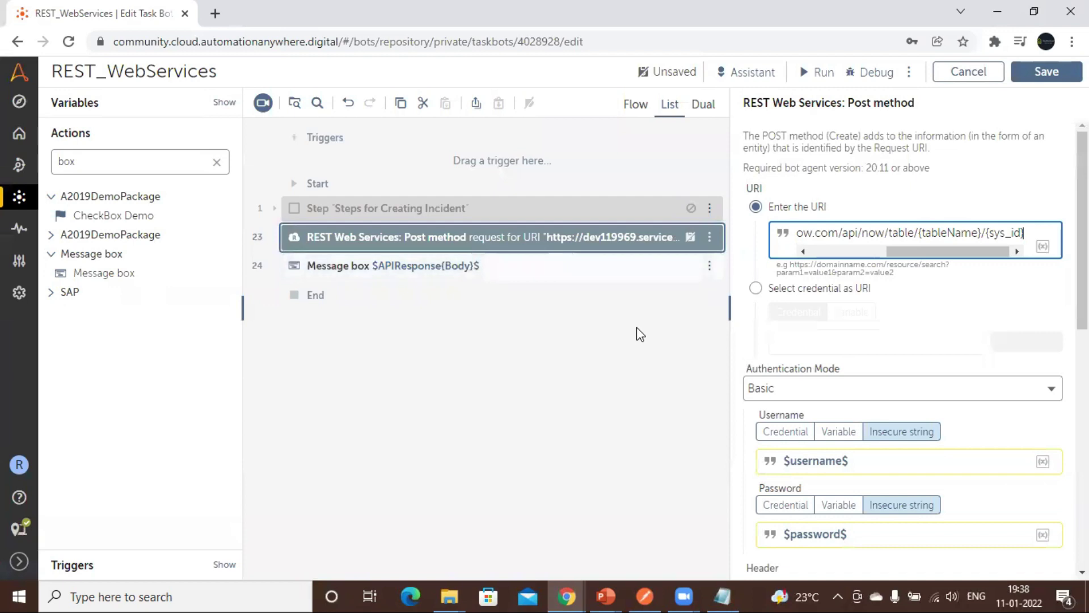
{"action": "left_click", "coordinate": [533, 340]}
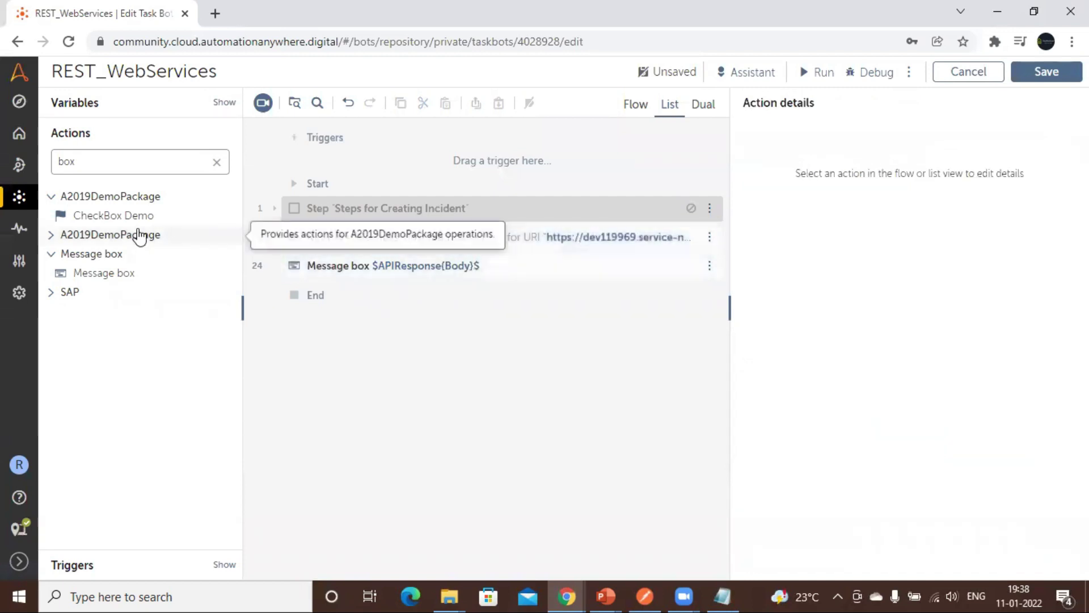
Add a REST Web Services Get method after the message box and use the copied endpoint URL with {tableName}/{sys_id} as its URI.
{"action": "double_click", "coordinate": [88, 154]}
{"action": "type", "text": "g"}
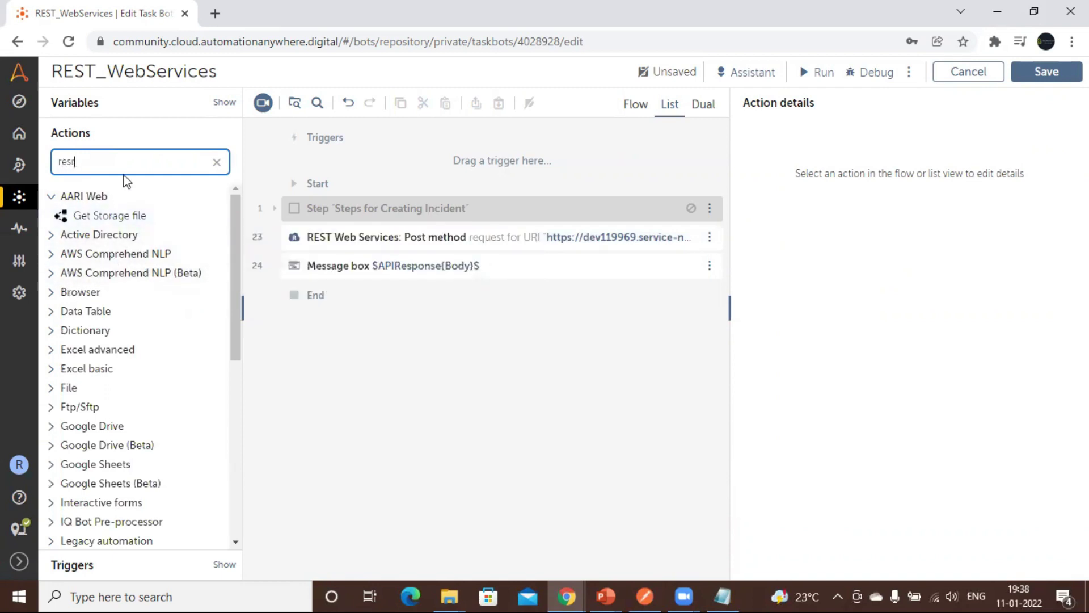
{"action": "key", "text": "BackSpace"}
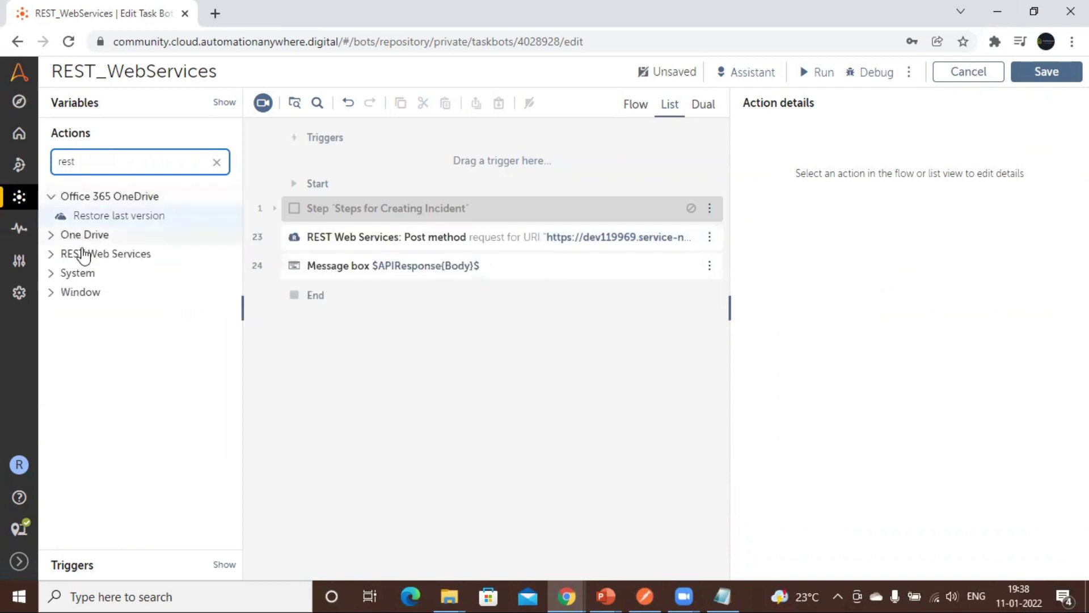
{"action": "left_click", "coordinate": [52, 254]}
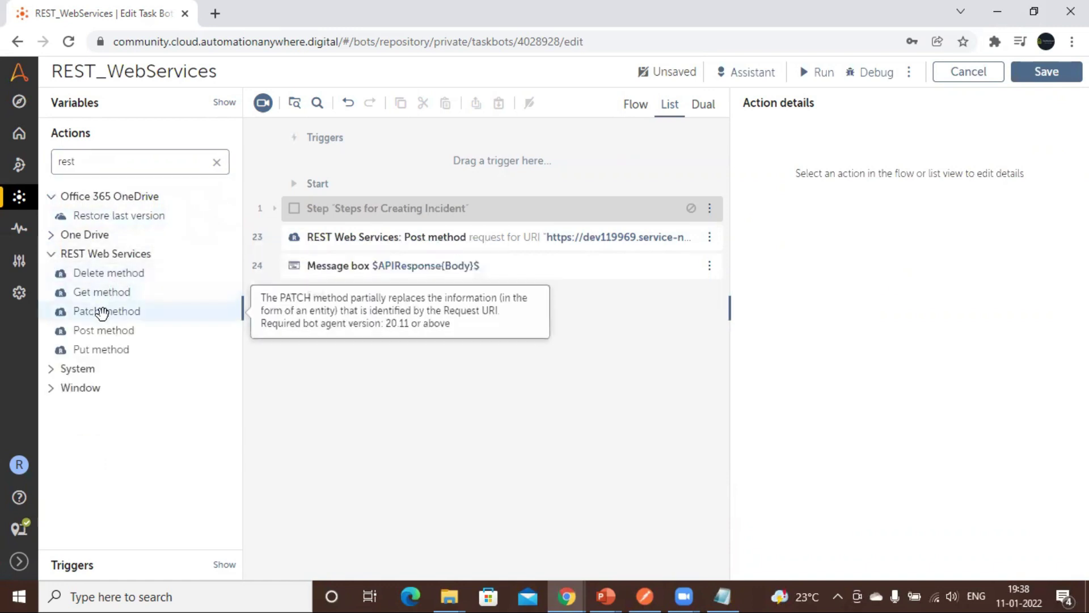
{"action": "left_click_drag", "start_coordinate": [105, 293], "coordinate": [359, 282]}
{"action": "left_click", "coordinate": [828, 235]}
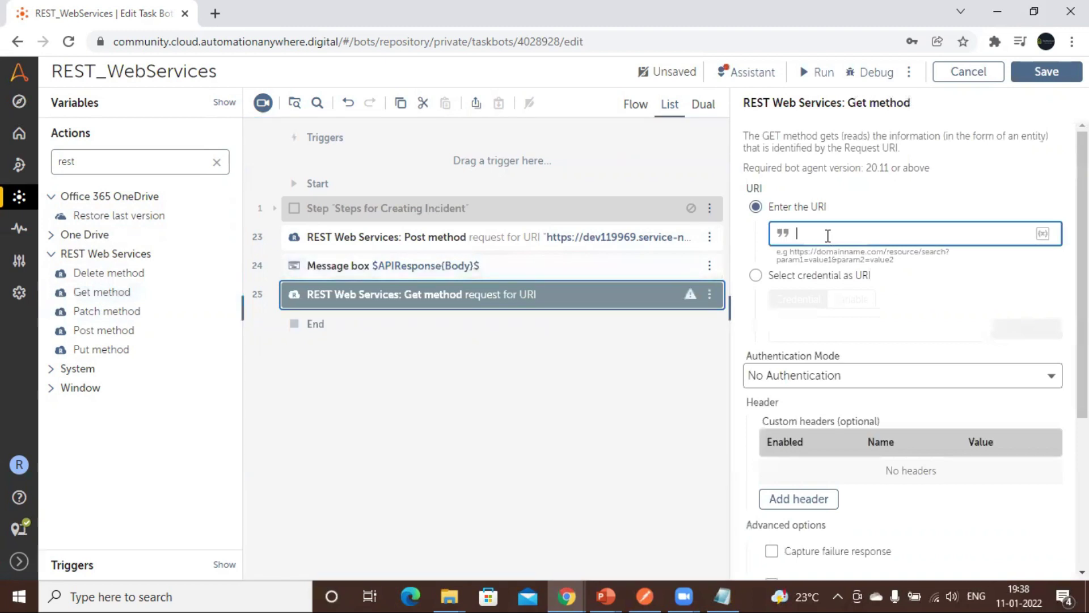
{"action": "key", "text": "ctrl+v"}
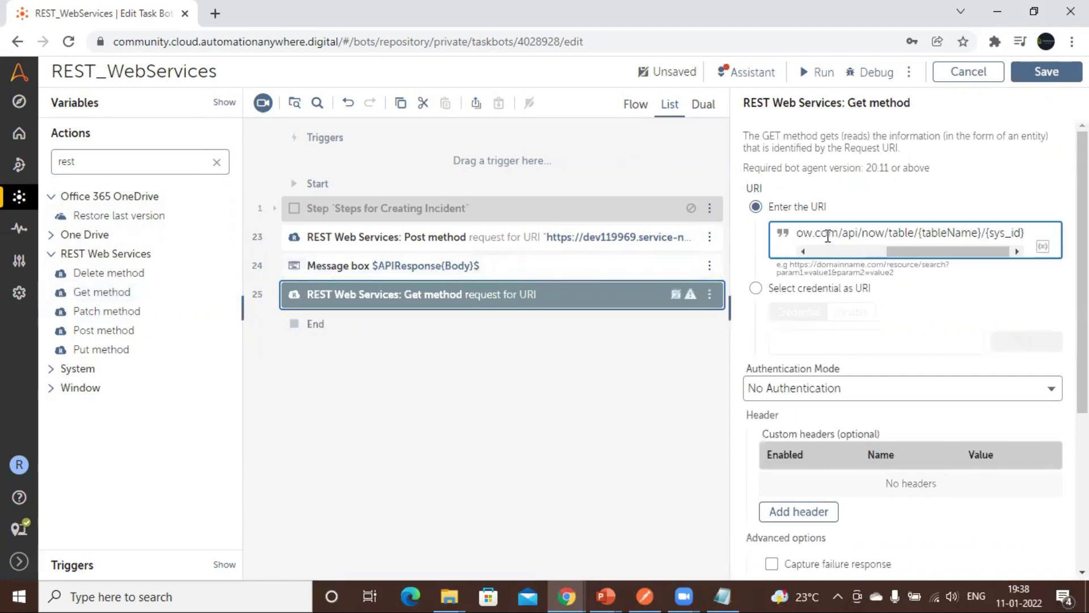
Copy the incident's sys_id from the response in Notepad and substitute it for {sys_id} in the Get method's URI.
{"action": "key", "text": "alt+Tab"}
{"action": "key", "text": "Tab"}
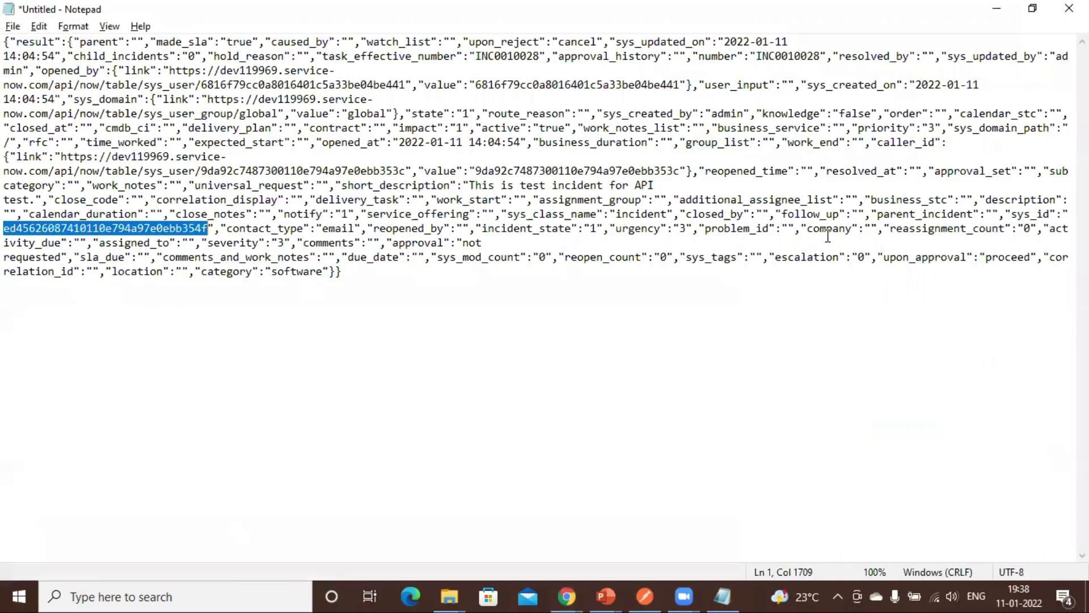
{"action": "key", "text": "alt+Tab"}
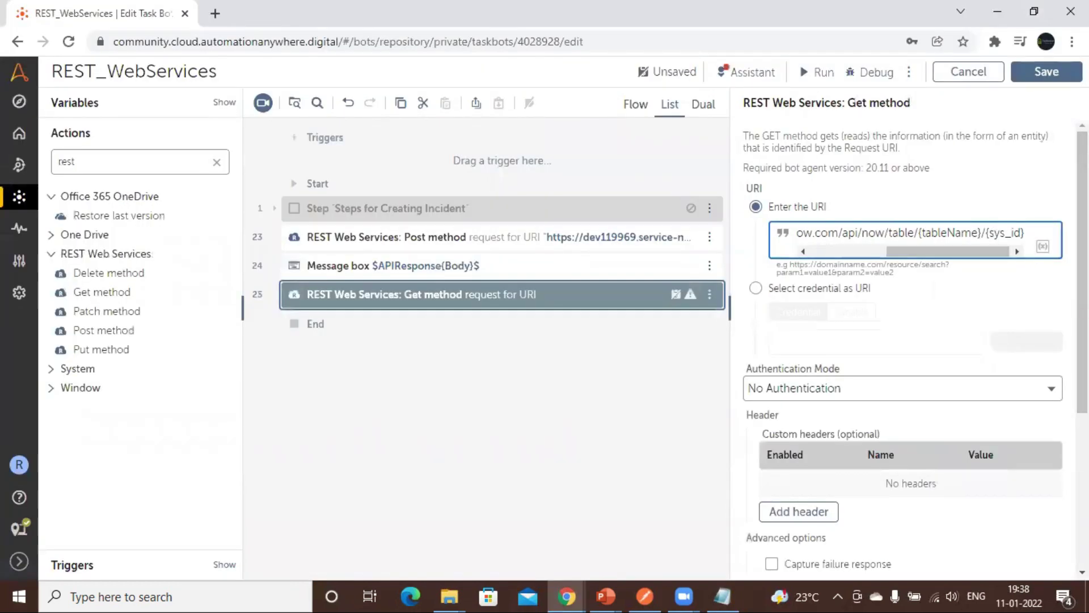
{"action": "left_click", "coordinate": [1042, 242]}
{"action": "left_click", "coordinate": [990, 234]}
{"action": "double_click", "coordinate": [990, 234]}
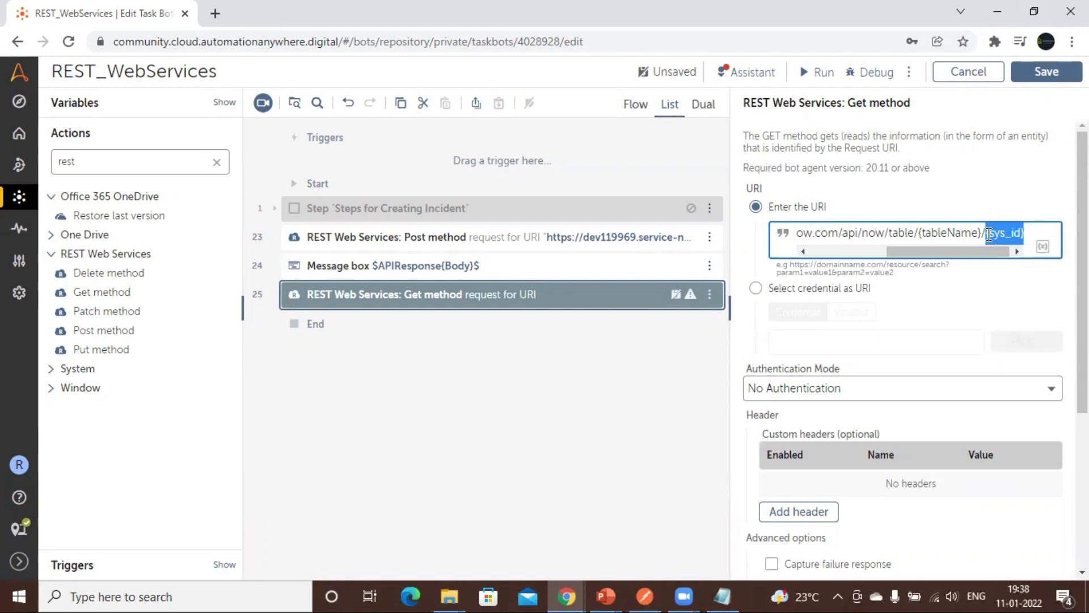
{"action": "key", "text": "ctrl+v"}
Replace the {tableName} placeholder in the Get method's URI with incident.
{"action": "key", "text": "Left"}
{"action": "key", "text": "Left"}
{"action": "key", "text": "Left"}
{"action": "key", "text": "Left"}
{"action": "key", "text": "Left"}
{"action": "key", "text": "Left"}
{"action": "key", "text": "Left"}
{"action": "key", "text": "Left"}
{"action": "key", "text": "Left"}
{"action": "key", "text": "Left"}
{"action": "key", "text": "Left"}
{"action": "key", "text": "Left"}
{"action": "key", "text": "Left"}
{"action": "key", "text": "Left"}
{"action": "key", "text": "Left"}
{"action": "key", "text": "Left"}
{"action": "key", "text": "Left"}
{"action": "key", "text": "Left"}
{"action": "key", "text": "Left"}
{"action": "key", "text": "Left"}
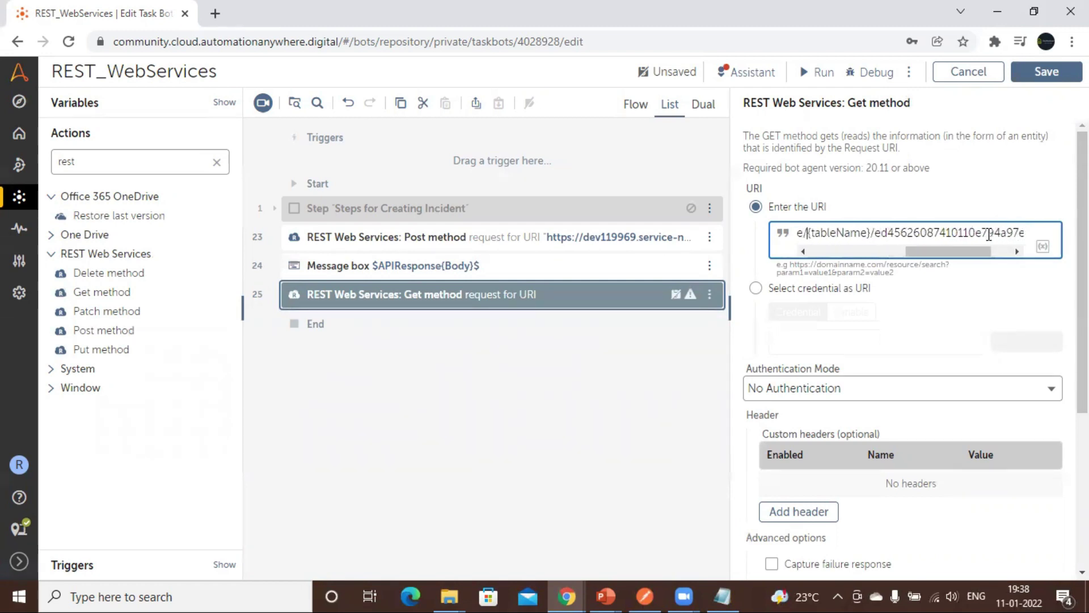
{"action": "key", "text": "shift+Right"}
{"action": "key", "text": "shift+Right"}
{"action": "key", "text": "shift+Right"}
{"action": "key", "text": "shift+Right"}
{"action": "key", "text": "shift+Right"}
{"action": "key", "text": "shift+Right"}
{"action": "key", "text": "shift+Right"}
{"action": "key", "text": "shift+Right"}
{"action": "key", "text": "shift+Right"}
{"action": "key", "text": "shift+Right"}
{"action": "key", "text": "shift+Right"}
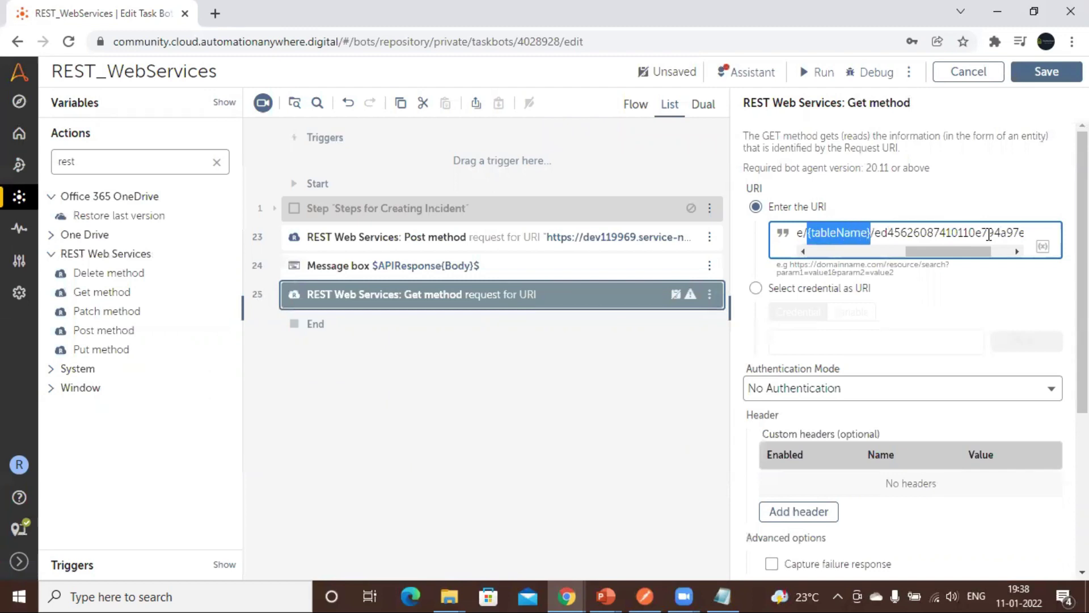
{"action": "type", "text": "incident"}
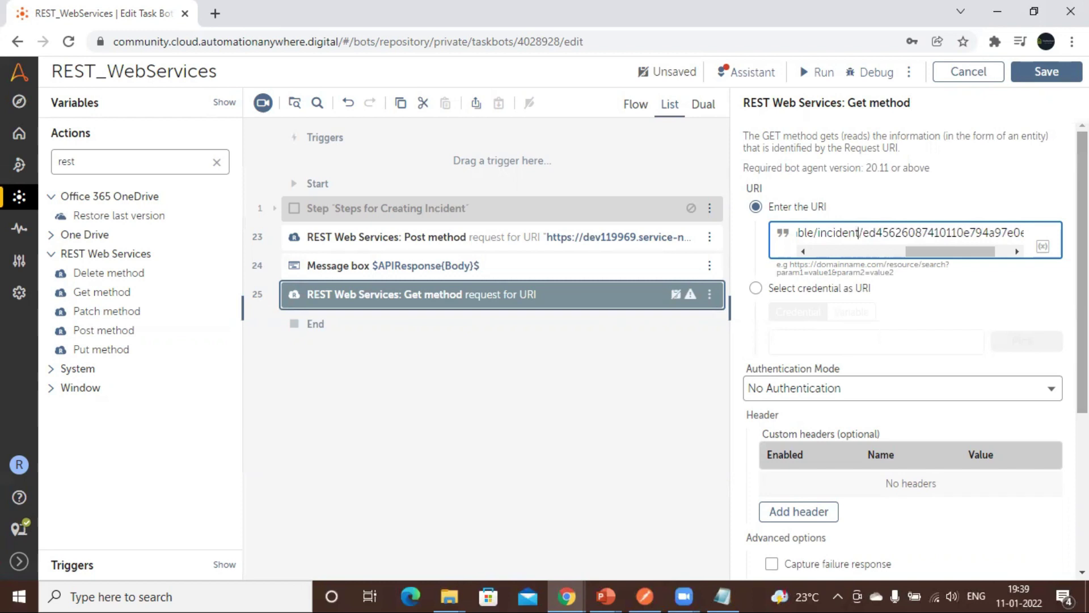
Set the Get method's authentication mode to Basic and insert the username variable as an insecure string for the username.
{"action": "scroll", "coordinate": [913, 298], "scroll_direction": "down", "scroll_amount": 2}
{"action": "left_click", "coordinate": [911, 283]}
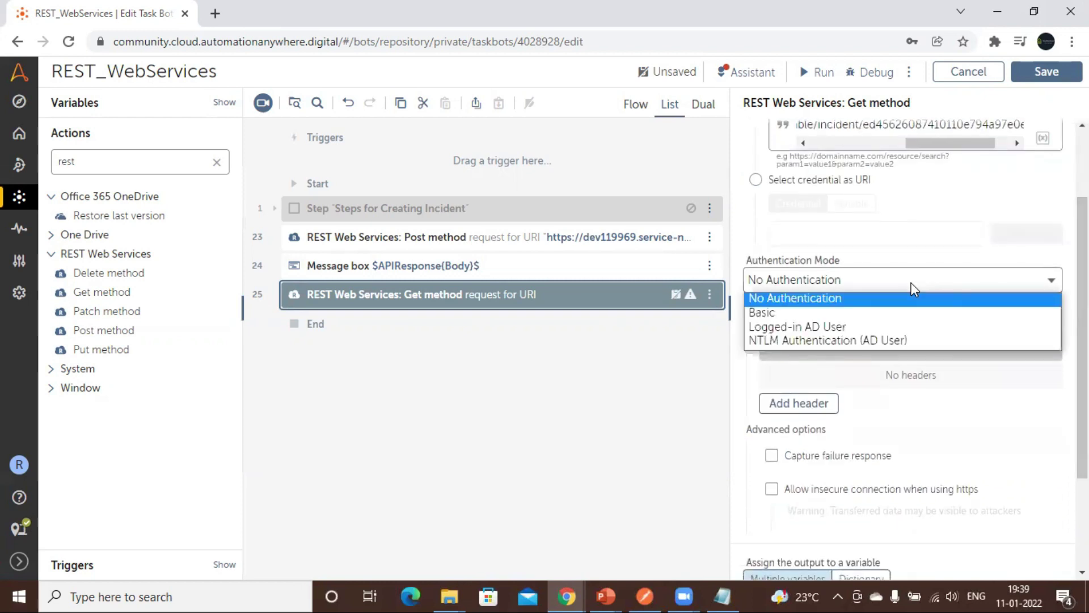
{"action": "left_click", "coordinate": [815, 312]}
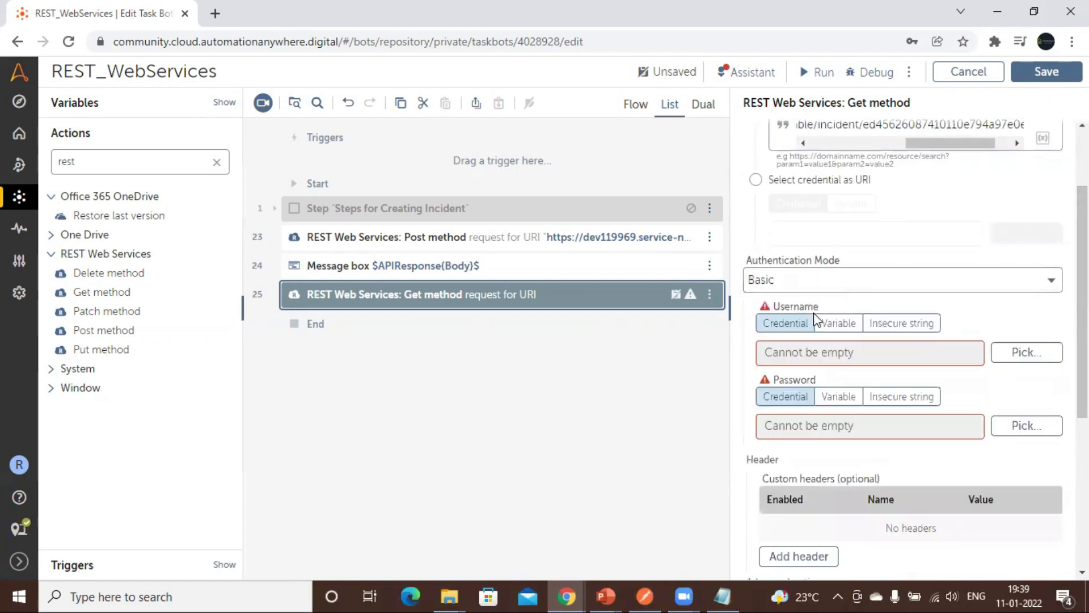
{"action": "left_click", "coordinate": [900, 323]}
{"action": "left_click", "coordinate": [864, 355]}
{"action": "key", "text": "F2"}
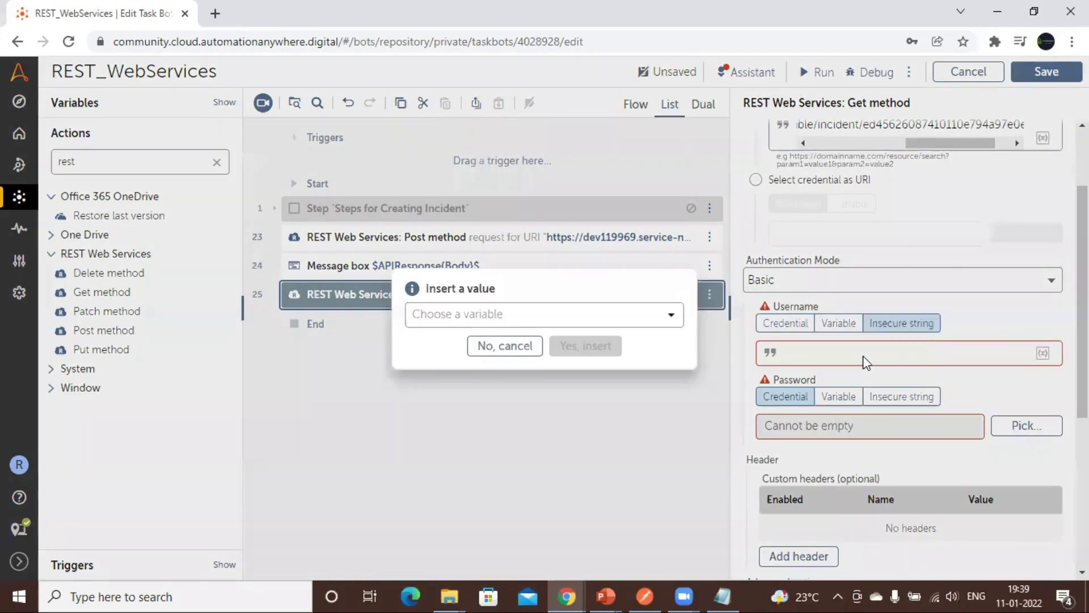
{"action": "left_click", "coordinate": [649, 321]}
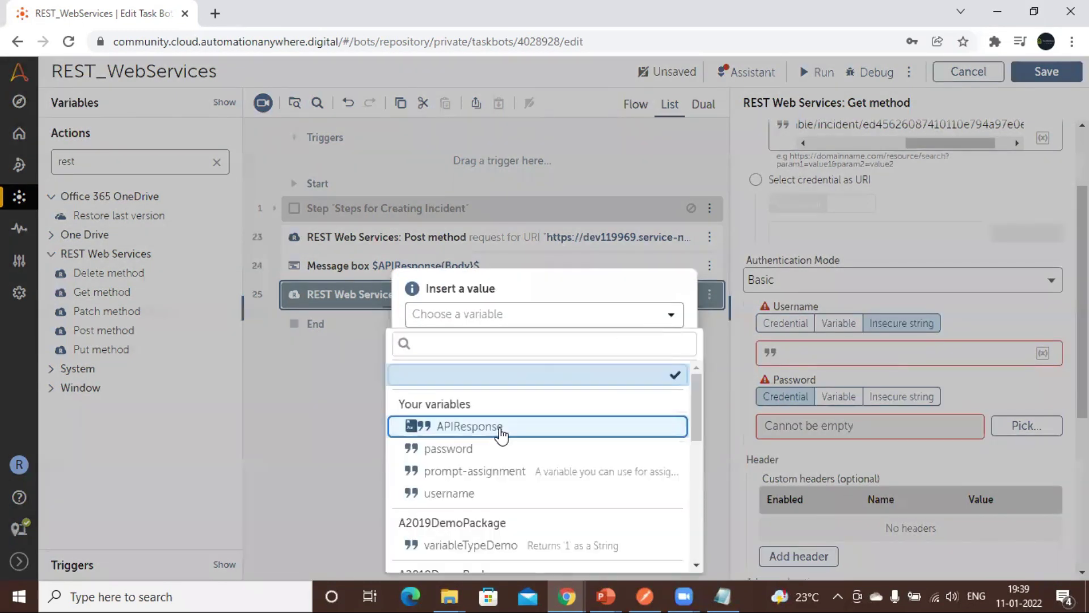
{"action": "left_click", "coordinate": [448, 493]}
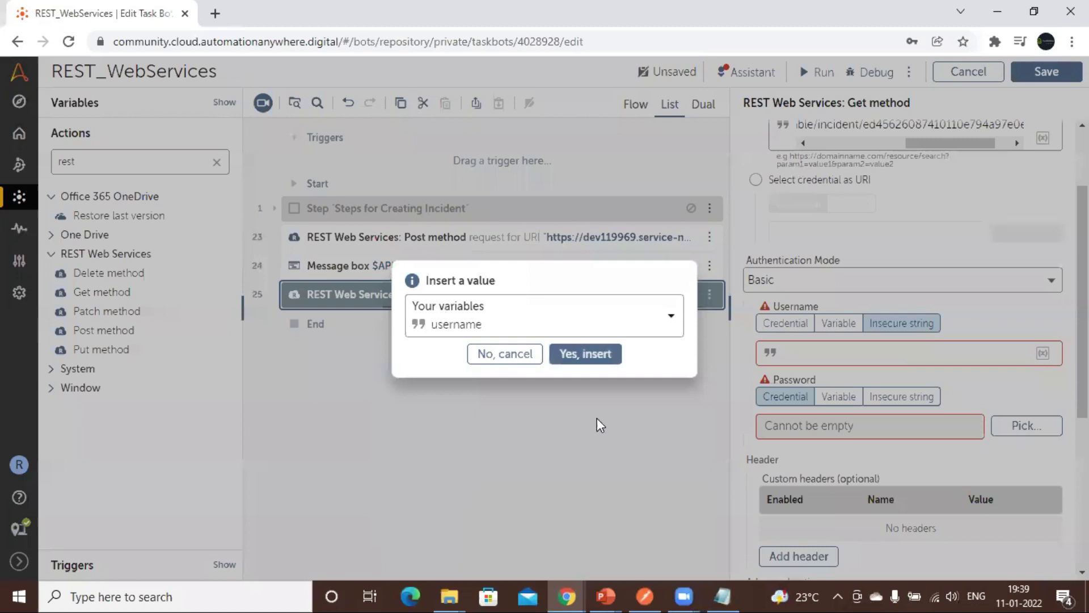
{"action": "left_click", "coordinate": [589, 360]}
Switch the Get method's password to an insecure string and insert the password variable.
{"action": "left_click", "coordinate": [916, 397]}
{"action": "left_click", "coordinate": [945, 434]}
{"action": "key", "text": "F2"}
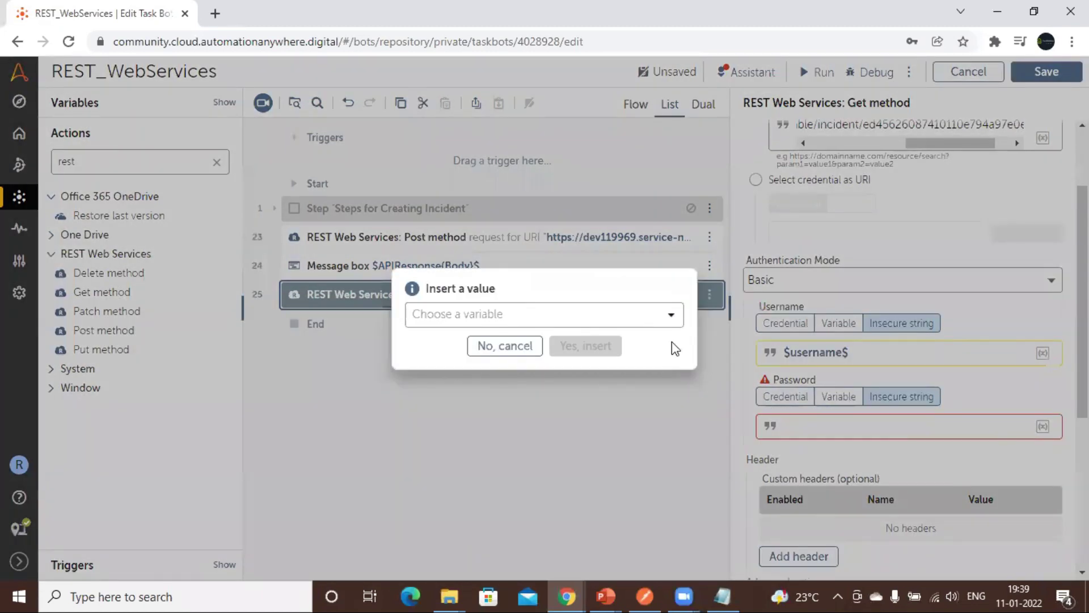
{"action": "left_click", "coordinate": [658, 319]}
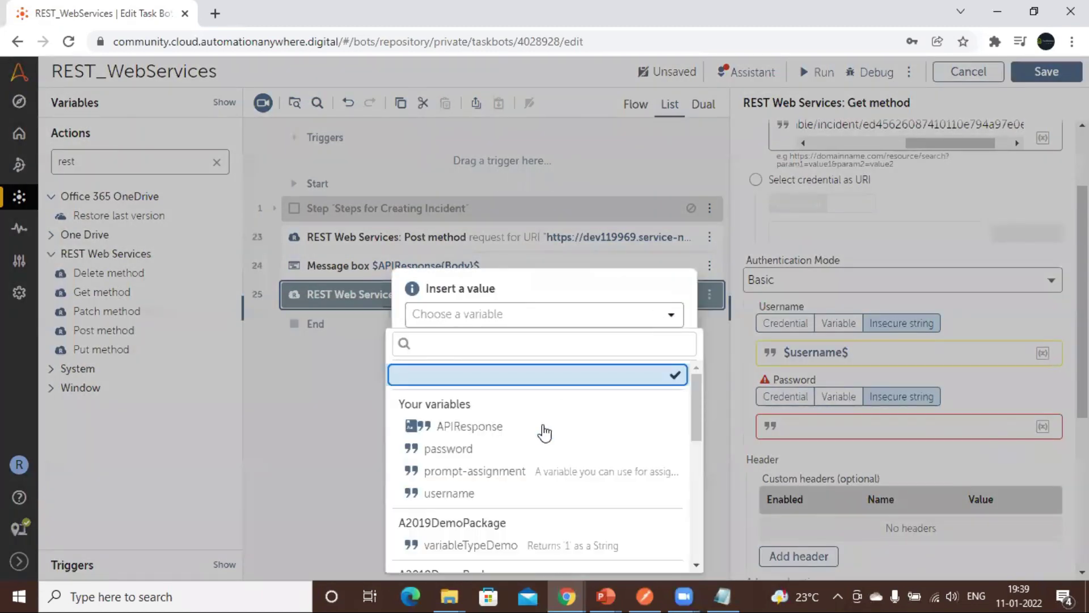
{"action": "left_click", "coordinate": [468, 451]}
{"action": "left_click", "coordinate": [602, 366]}
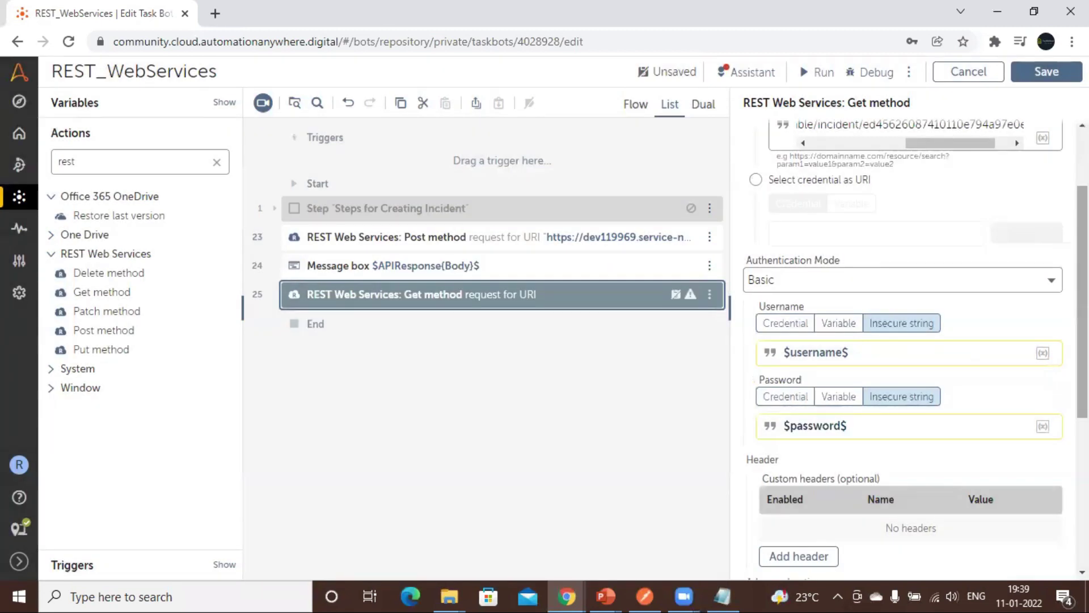
Assign the Get method's output as a dictionary to the APIResponse variable.
{"action": "scroll", "coordinate": [873, 455], "scroll_direction": "down", "scroll_amount": 5}
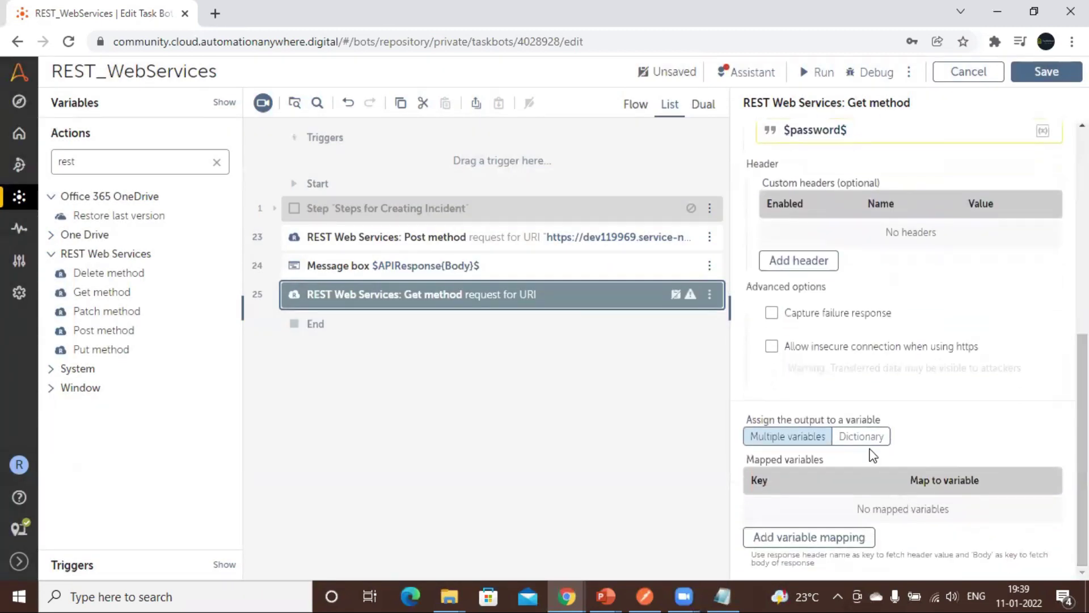
{"action": "left_click", "coordinate": [870, 436]}
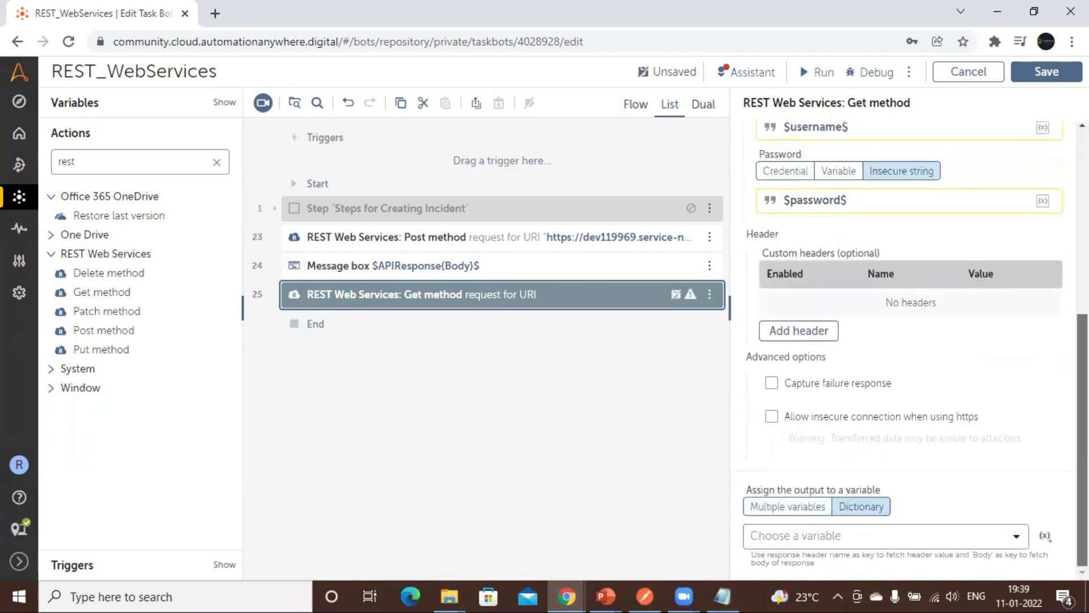
{"action": "left_click", "coordinate": [1016, 537]}
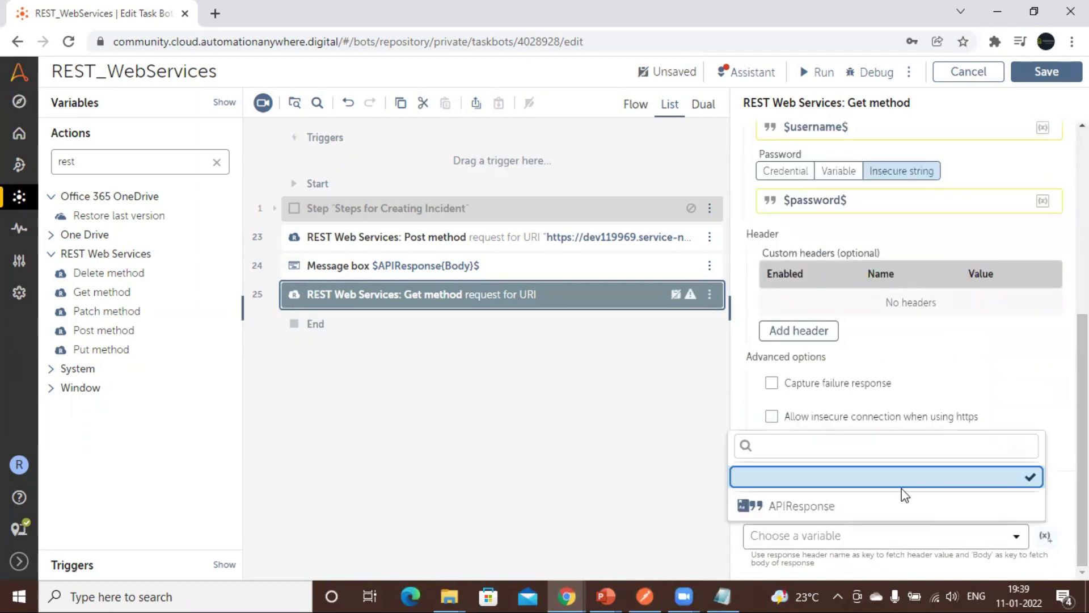
{"action": "left_click", "coordinate": [821, 506]}
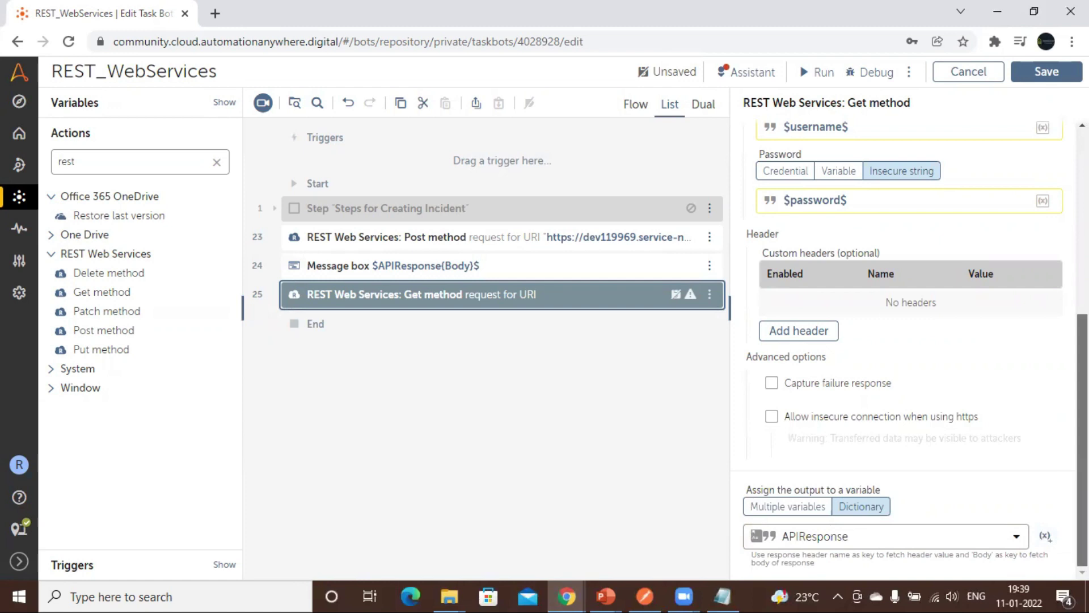
Duplicate the $APIResponse{Body}$ message box below the Get method and run the bot from the Get method action.
{"action": "left_click", "coordinate": [455, 266]}
{"action": "left_click_drag", "start_coordinate": [454, 267], "coordinate": [710, 299]}
{"action": "left_click", "coordinate": [709, 296]}
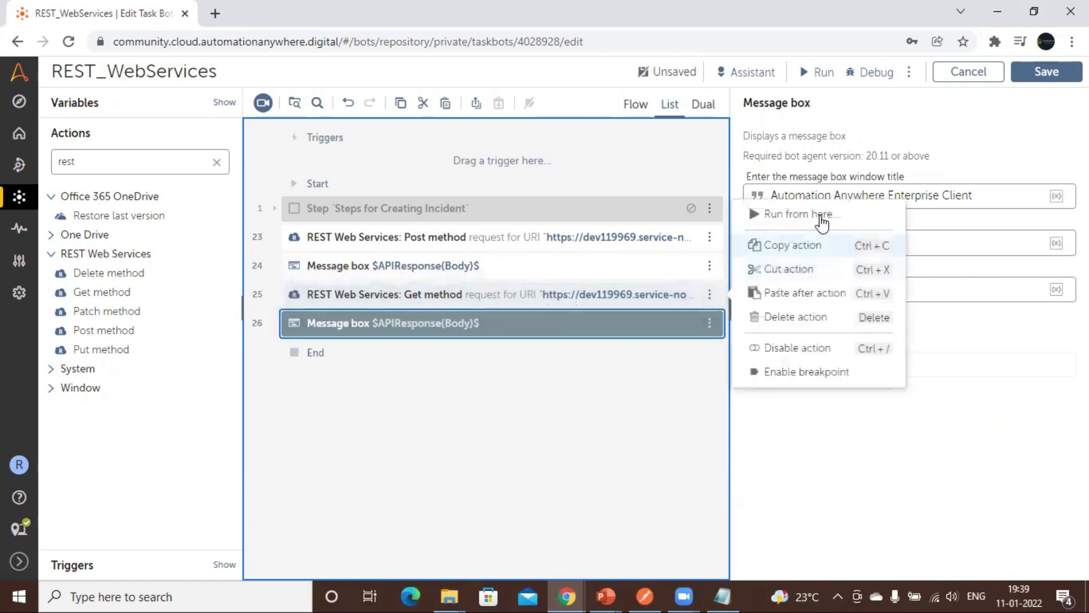
{"action": "left_click", "coordinate": [793, 214]}
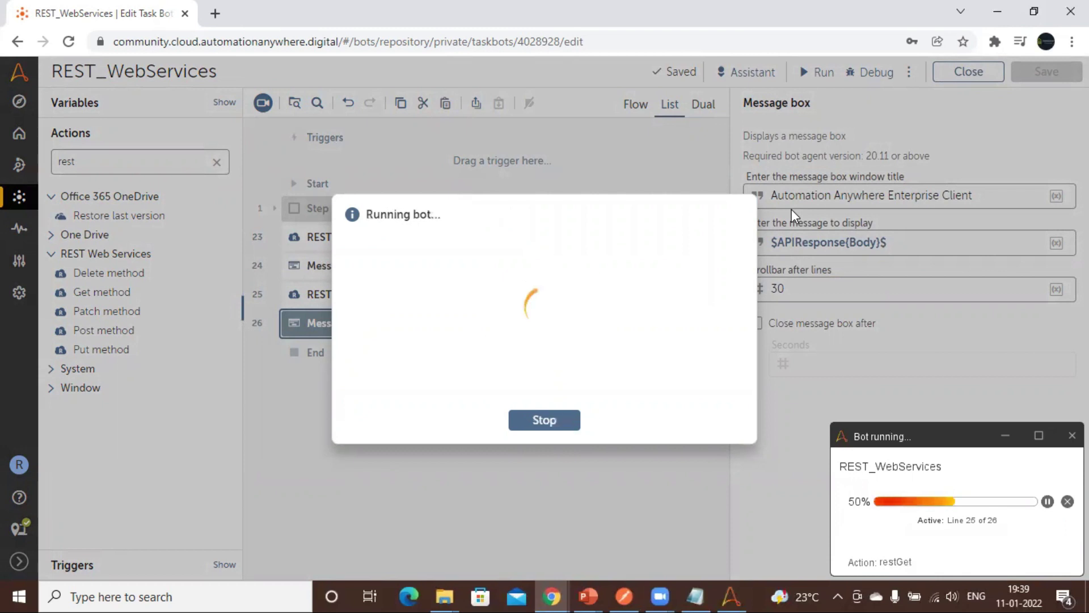
Replace the Notepad text with the full response from the bot's message box, and close the message box.
{"action": "left_click", "coordinate": [485, 255]}
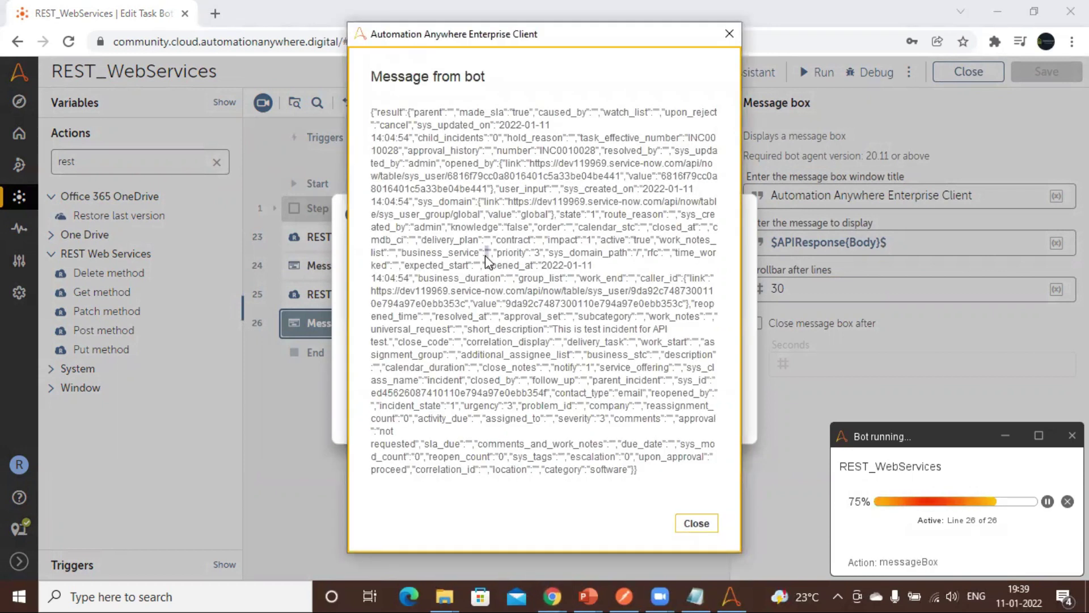
{"action": "key", "text": "ctrl+a"}
{"action": "key", "text": "ctrl+c"}
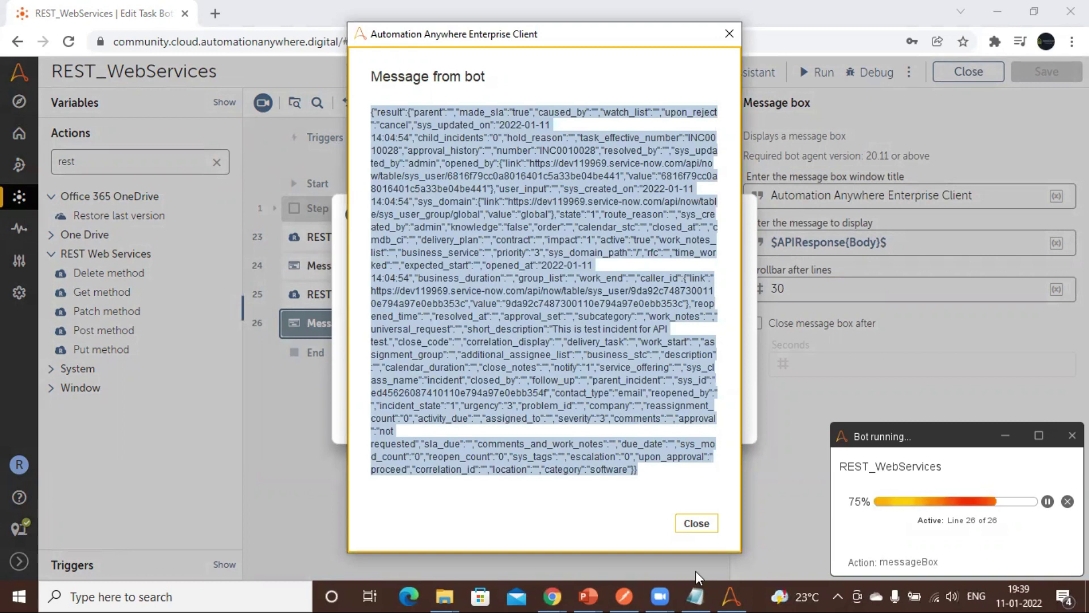
{"action": "left_click", "coordinate": [696, 596]}
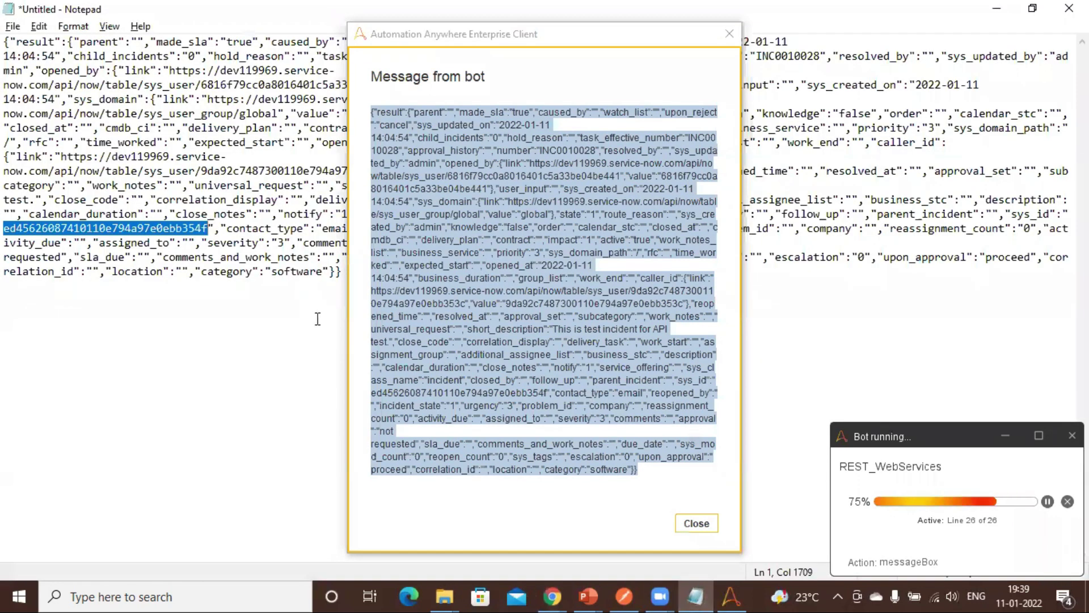
{"action": "key", "text": "ctrl+a"}
{"action": "key", "text": "ctrl+v"}
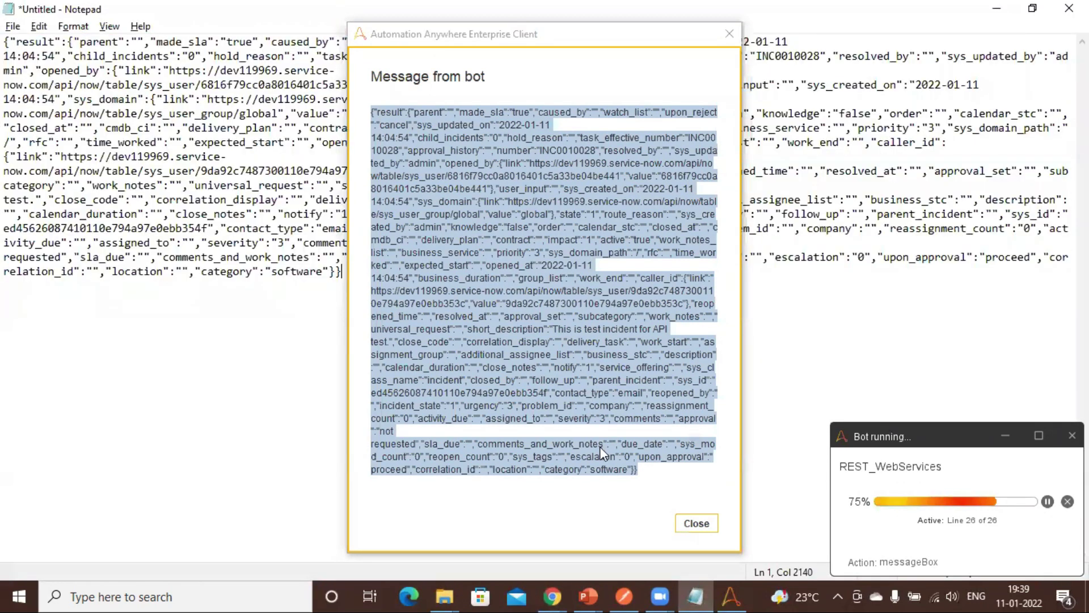
{"action": "left_click", "coordinate": [696, 523]}
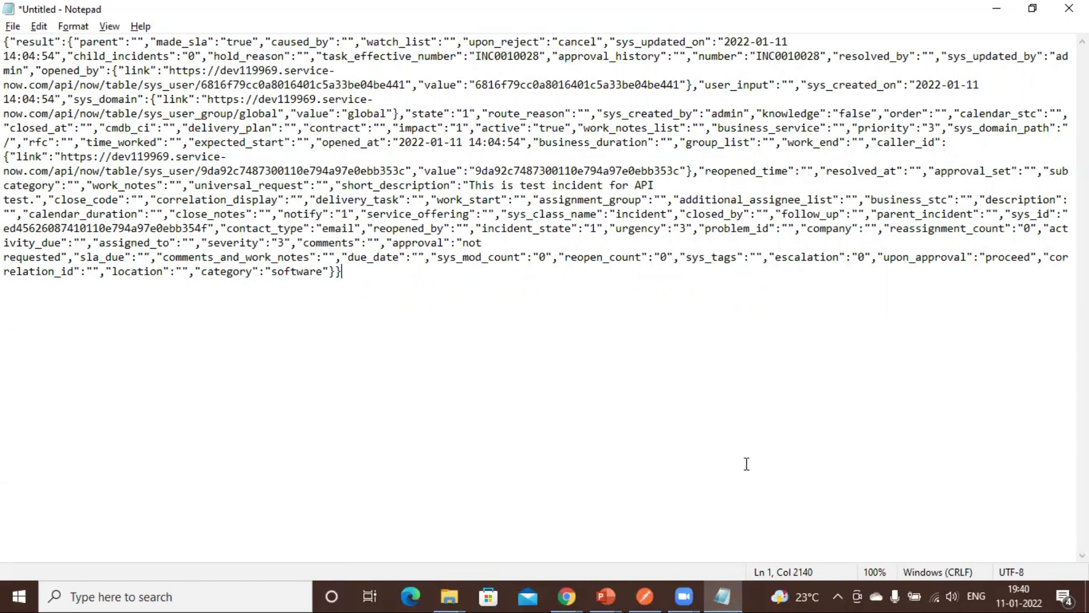
Switch to the running PowerPoint slide show of the REST API presentation.
{"action": "left_click", "coordinate": [606, 596]}
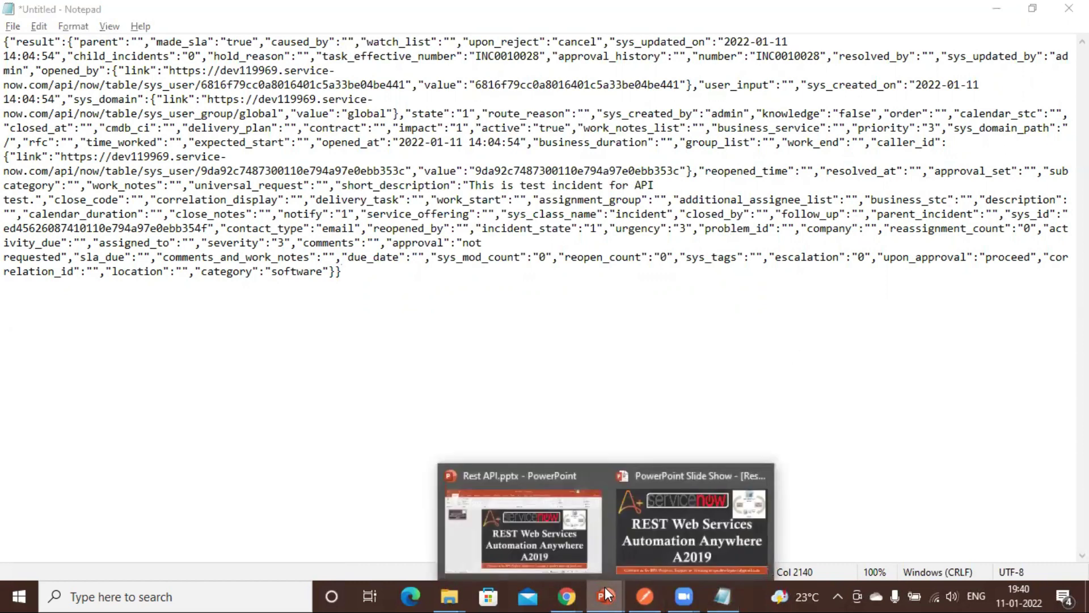
{"action": "left_click", "coordinate": [688, 515]}
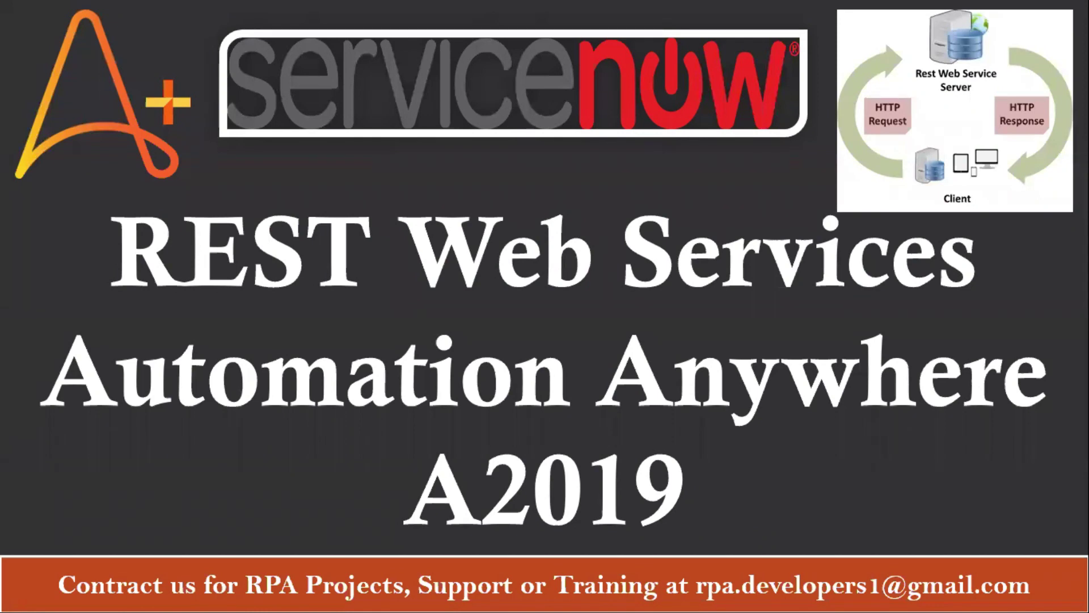